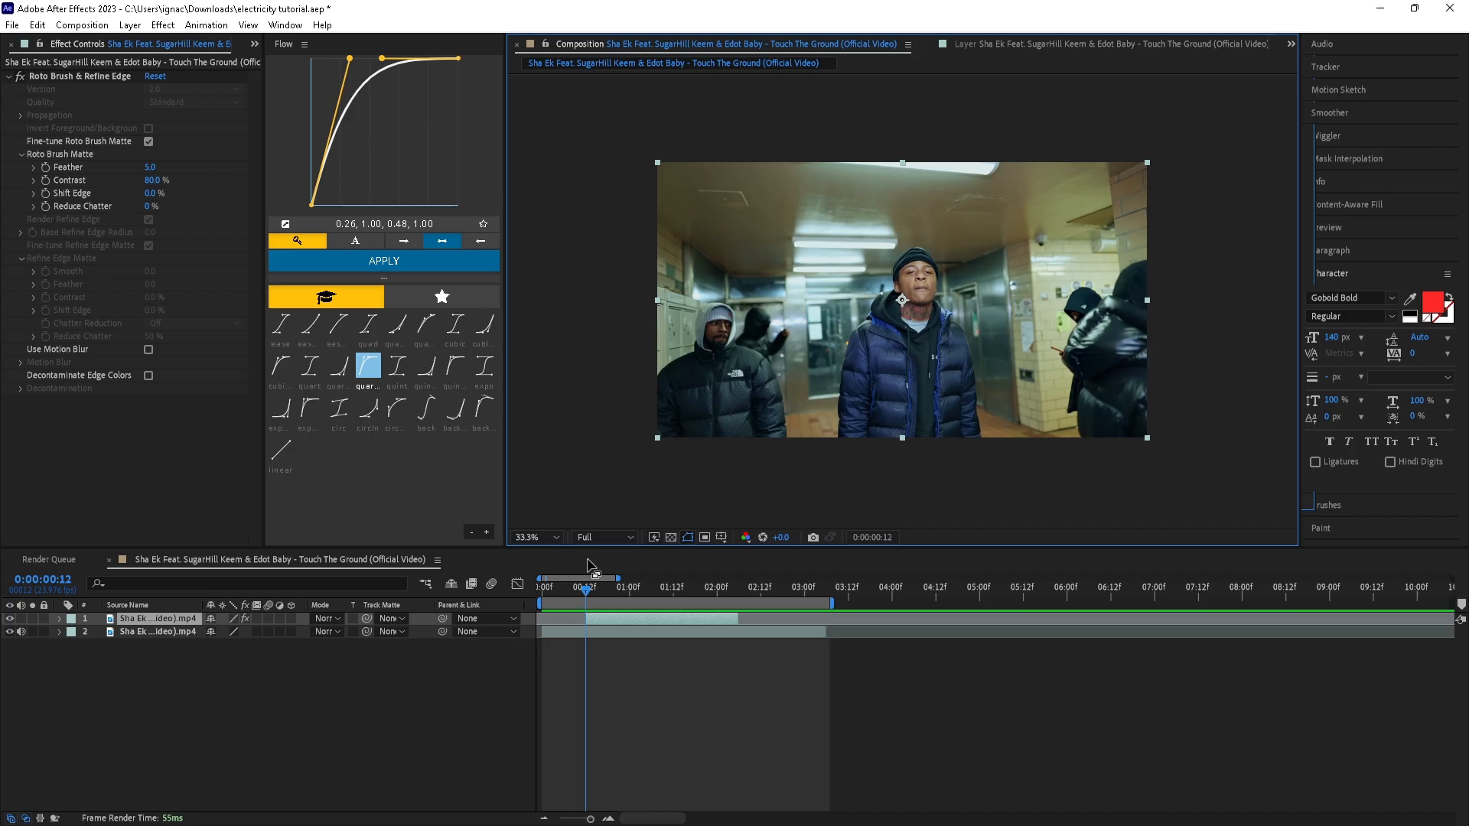
- Save the project, then solo the rotoscoped top video layer and scrub through it to examine the cut-out
click(590, 594)
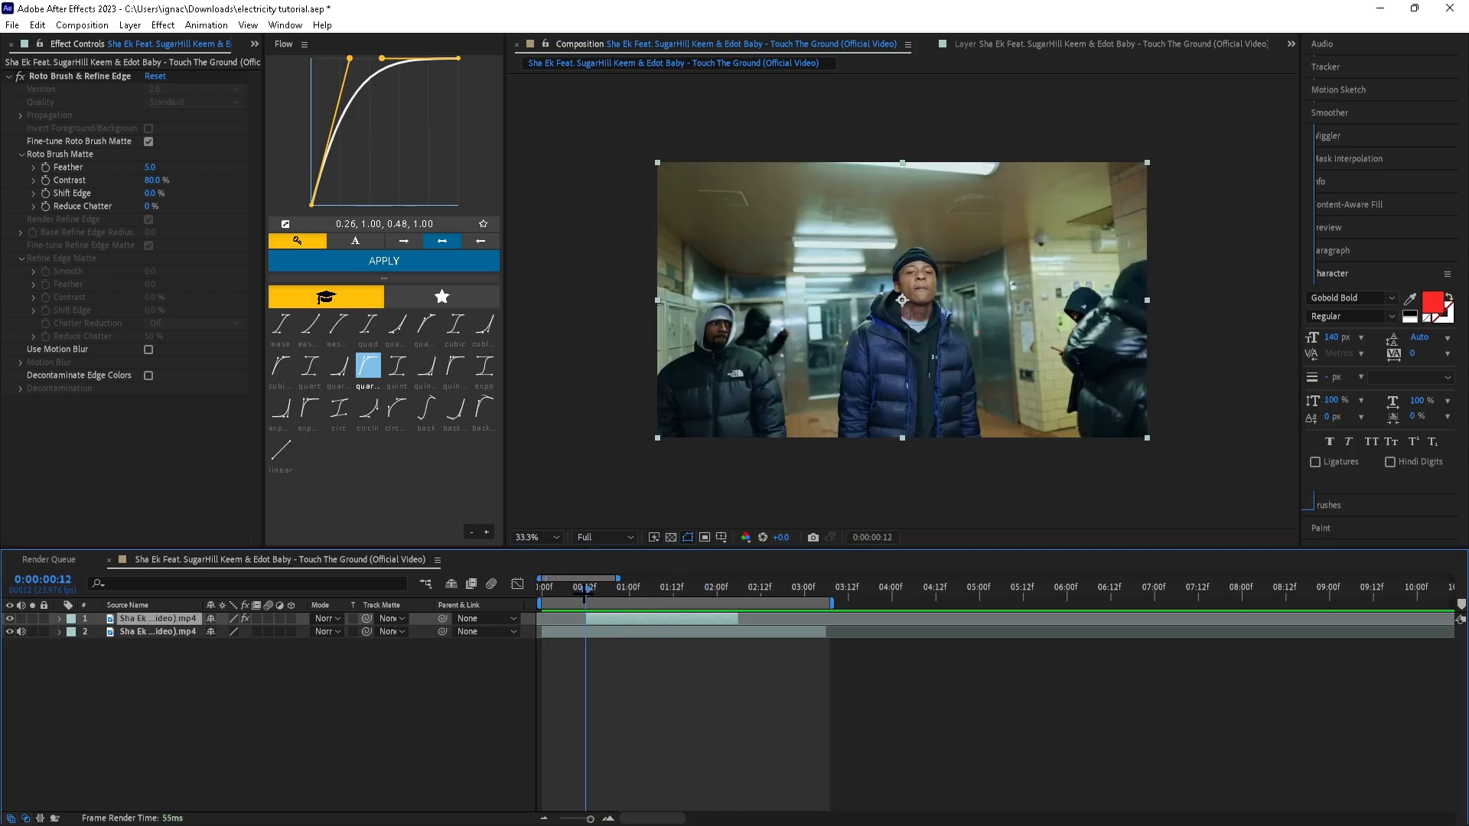
key(ctrl+s)
drag(585, 591, 627, 596)
drag(733, 604, 630, 603)
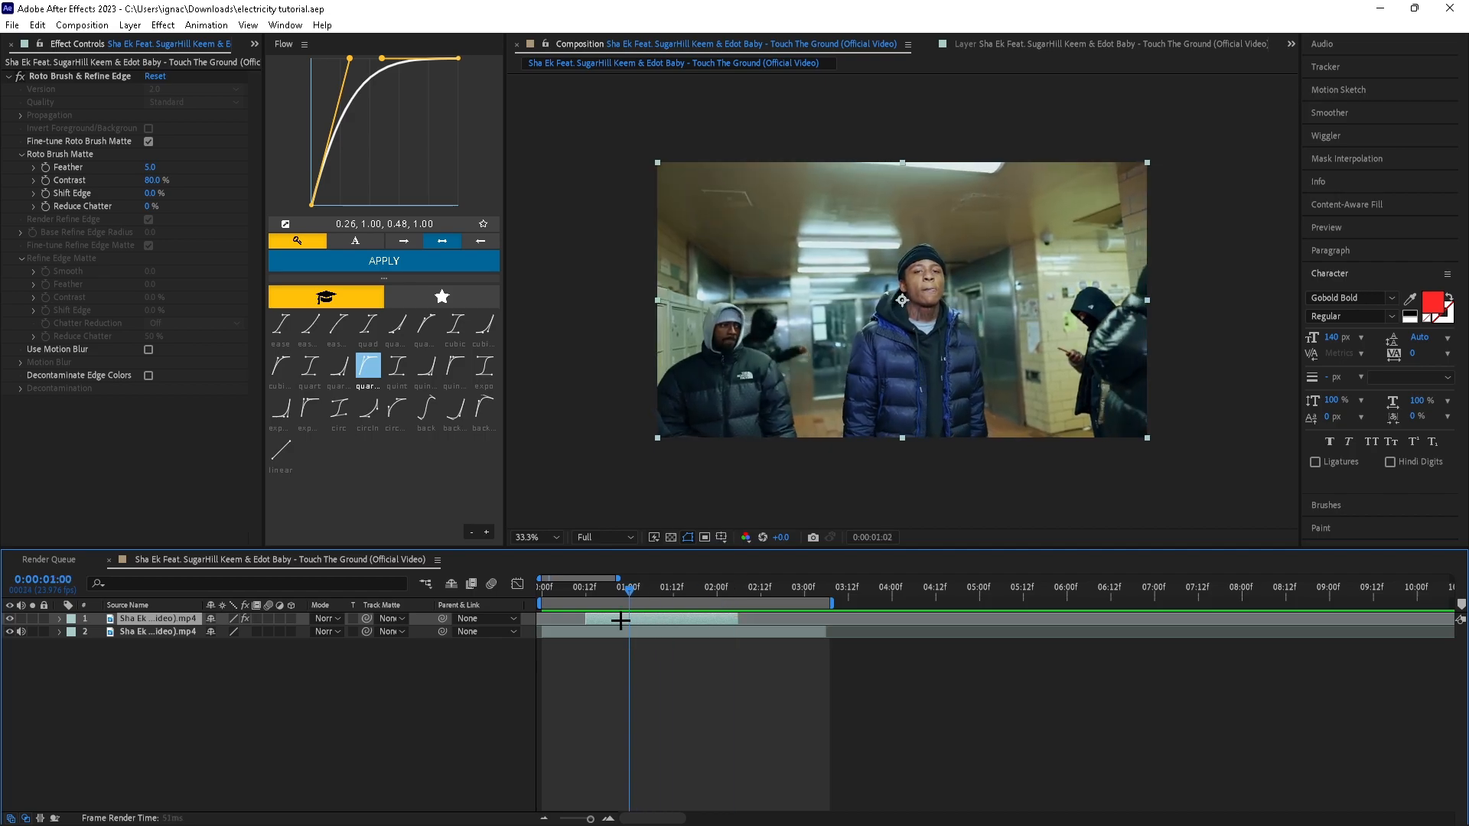
drag(715, 623, 578, 696)
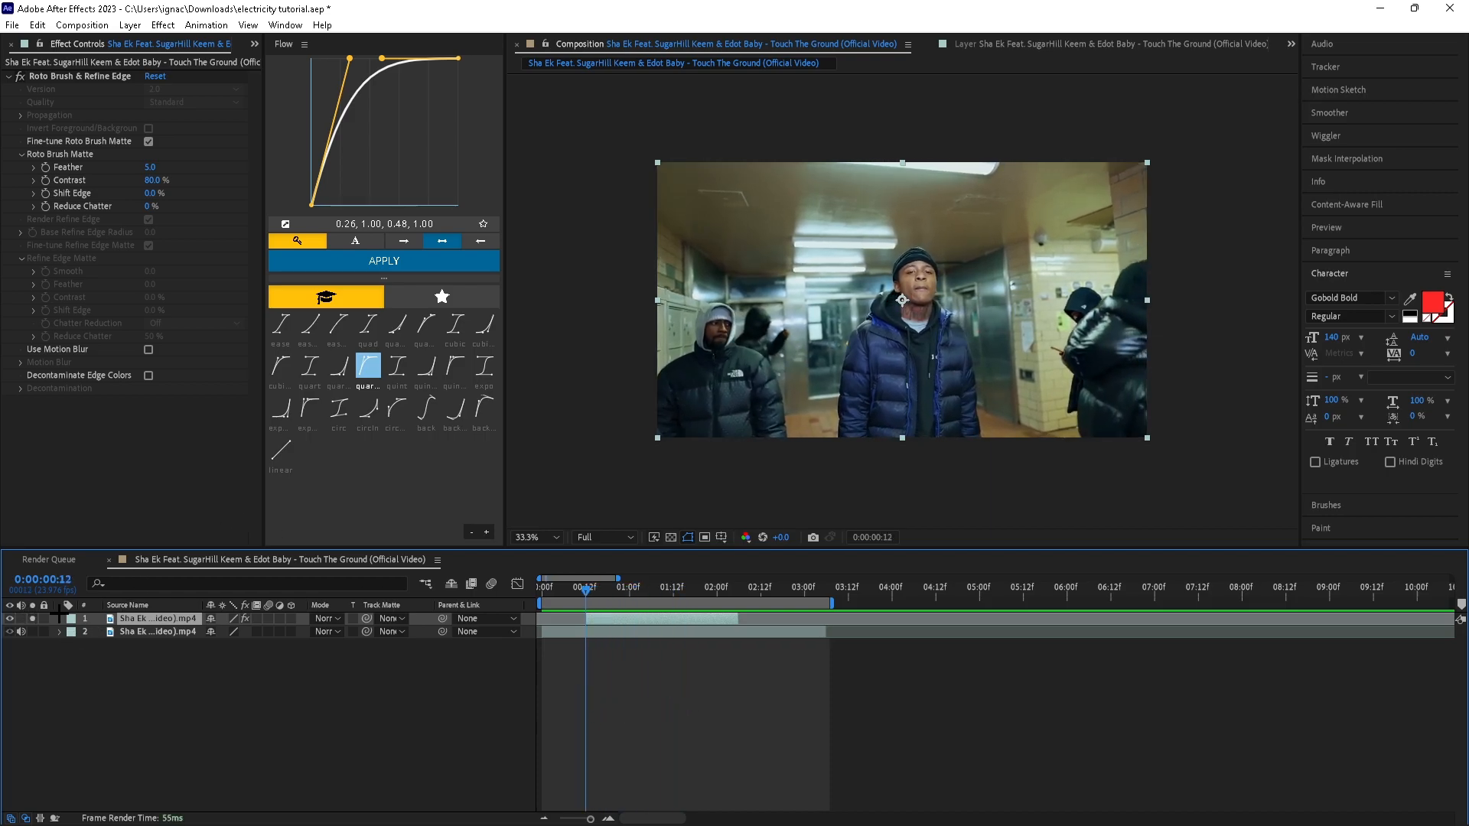
click(33, 619)
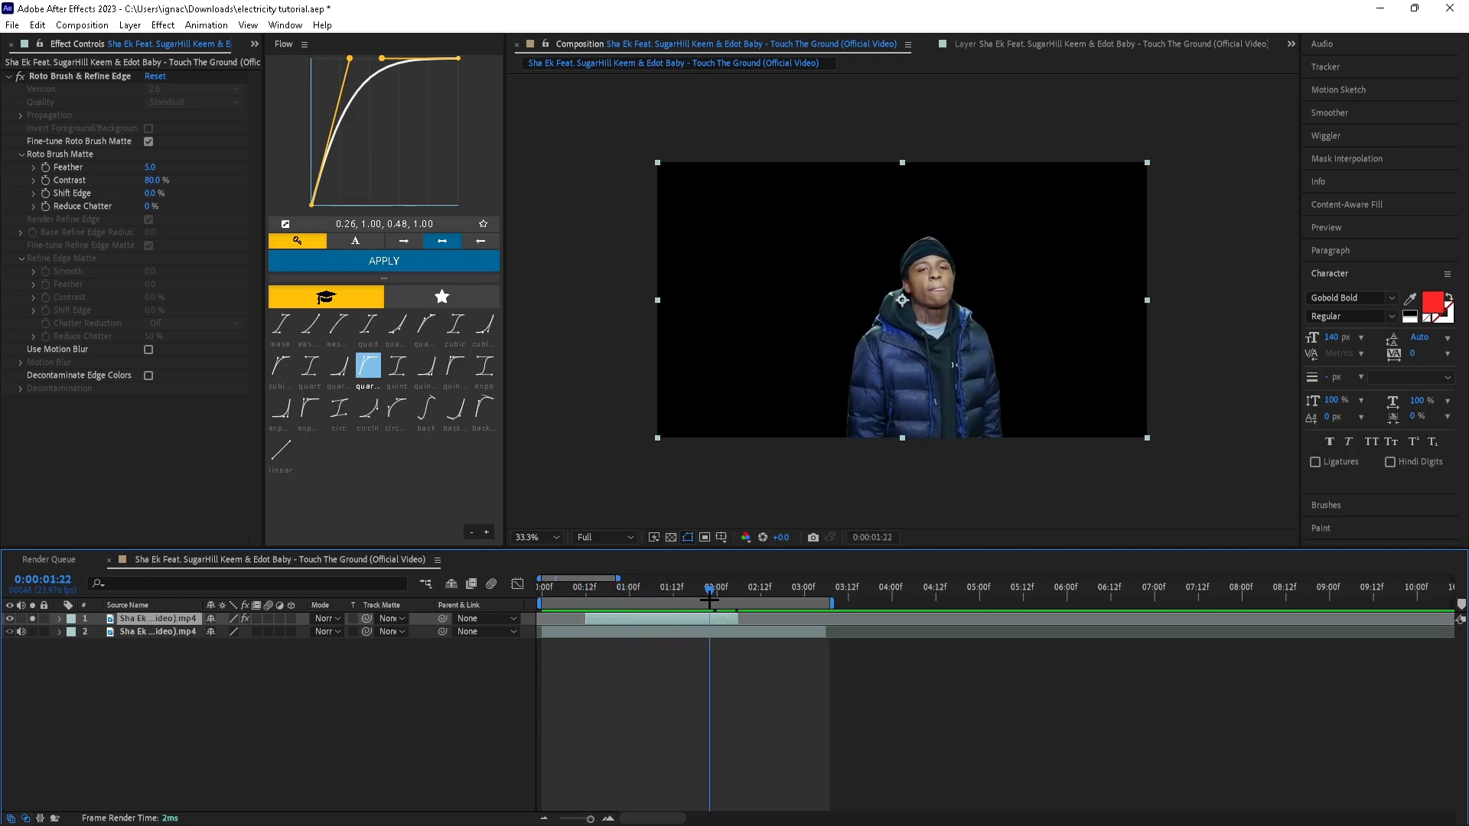
drag(624, 603, 584, 608)
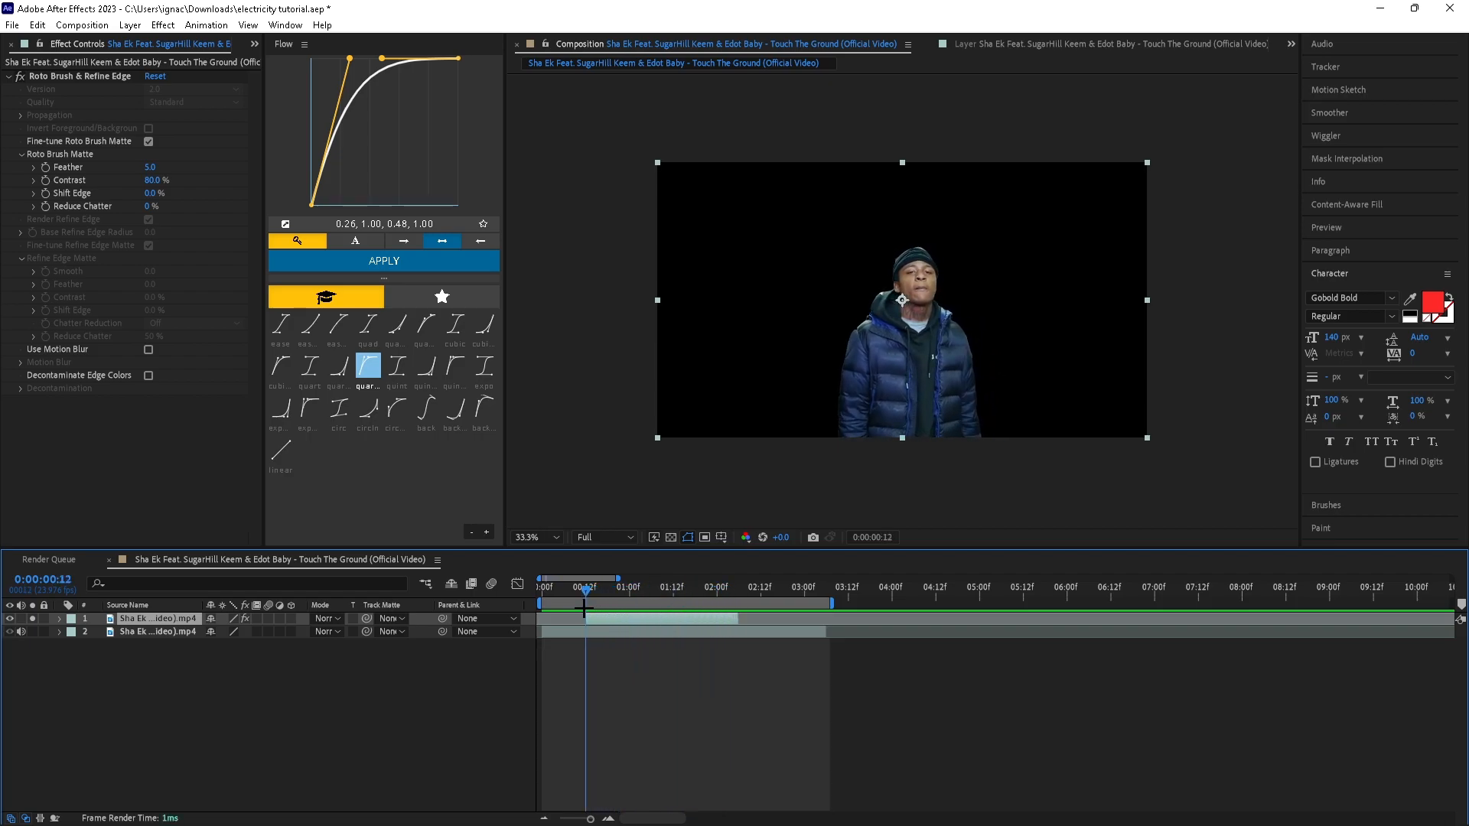
click(245, 618)
- Create a black 1920 x 1080 px solid layer above the video layers
right_click(521, 613)
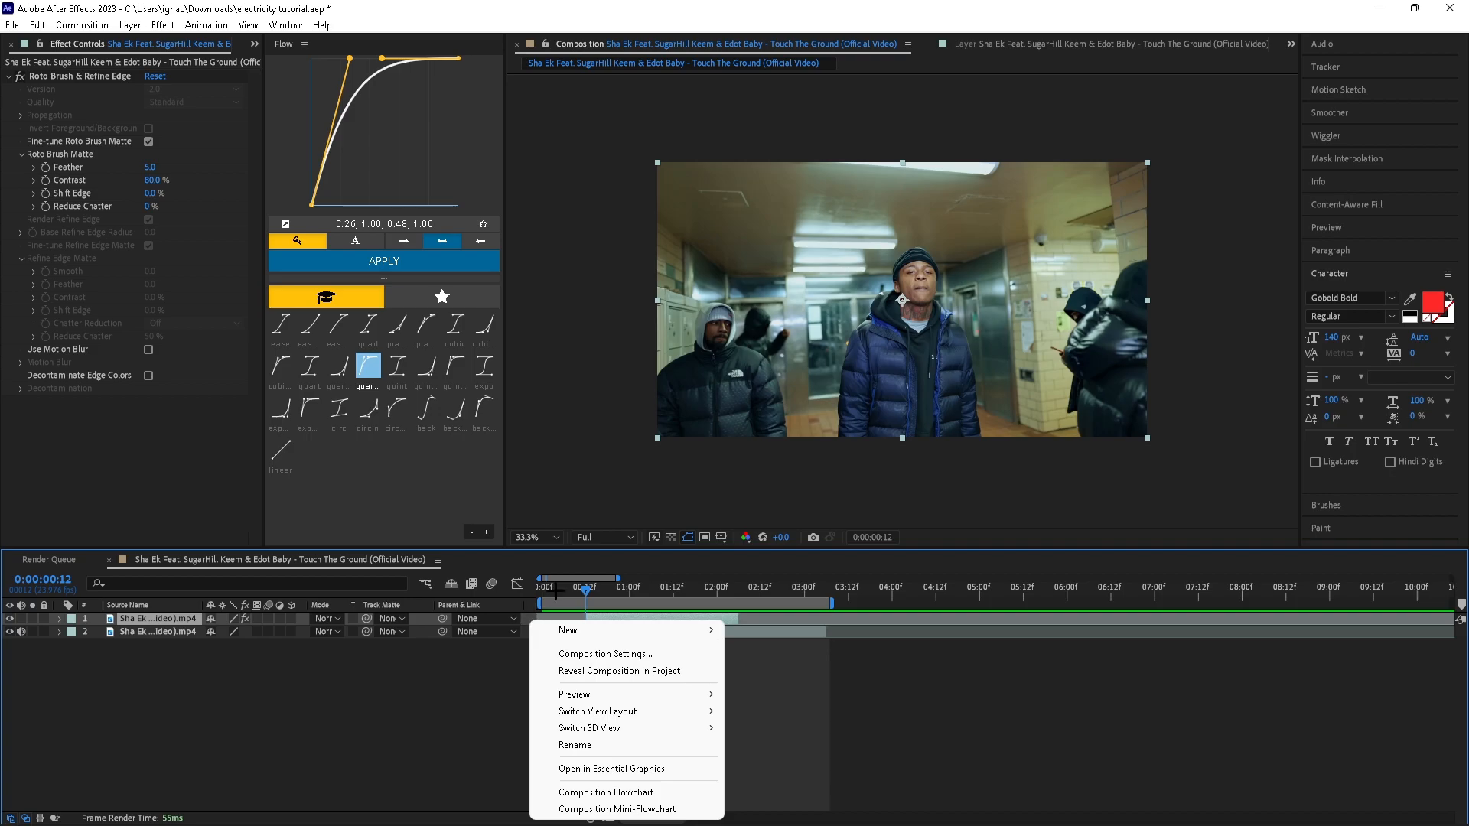
mouse_move(665, 623)
click(729, 671)
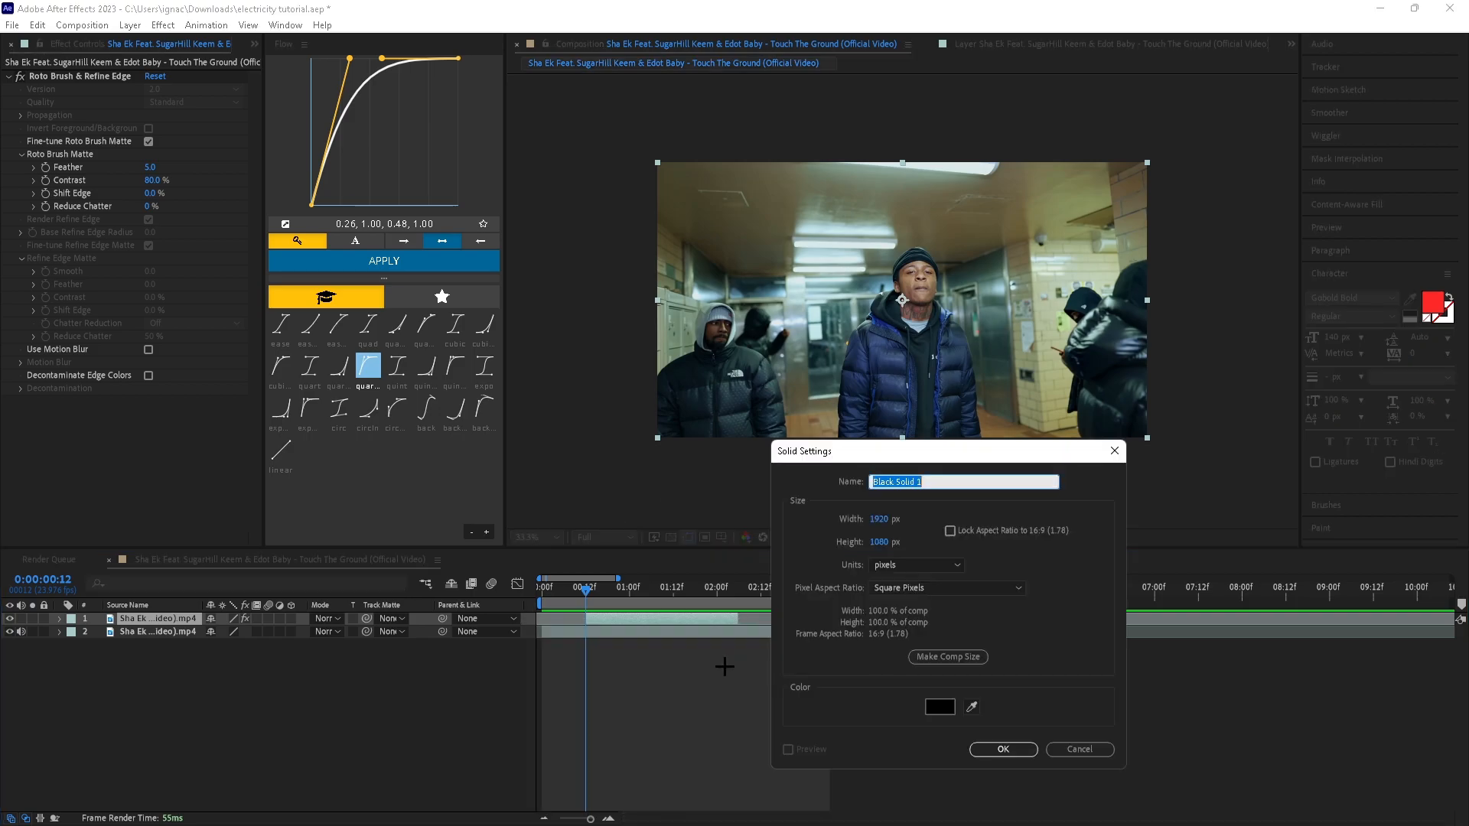
click(989, 746)
- Duplicate the black solid, split both copies at 0:00:00:12 and delete the parts before that time
key(ctrl+d)
key(ctrl+shift+d)
ctrl+click(584, 645)
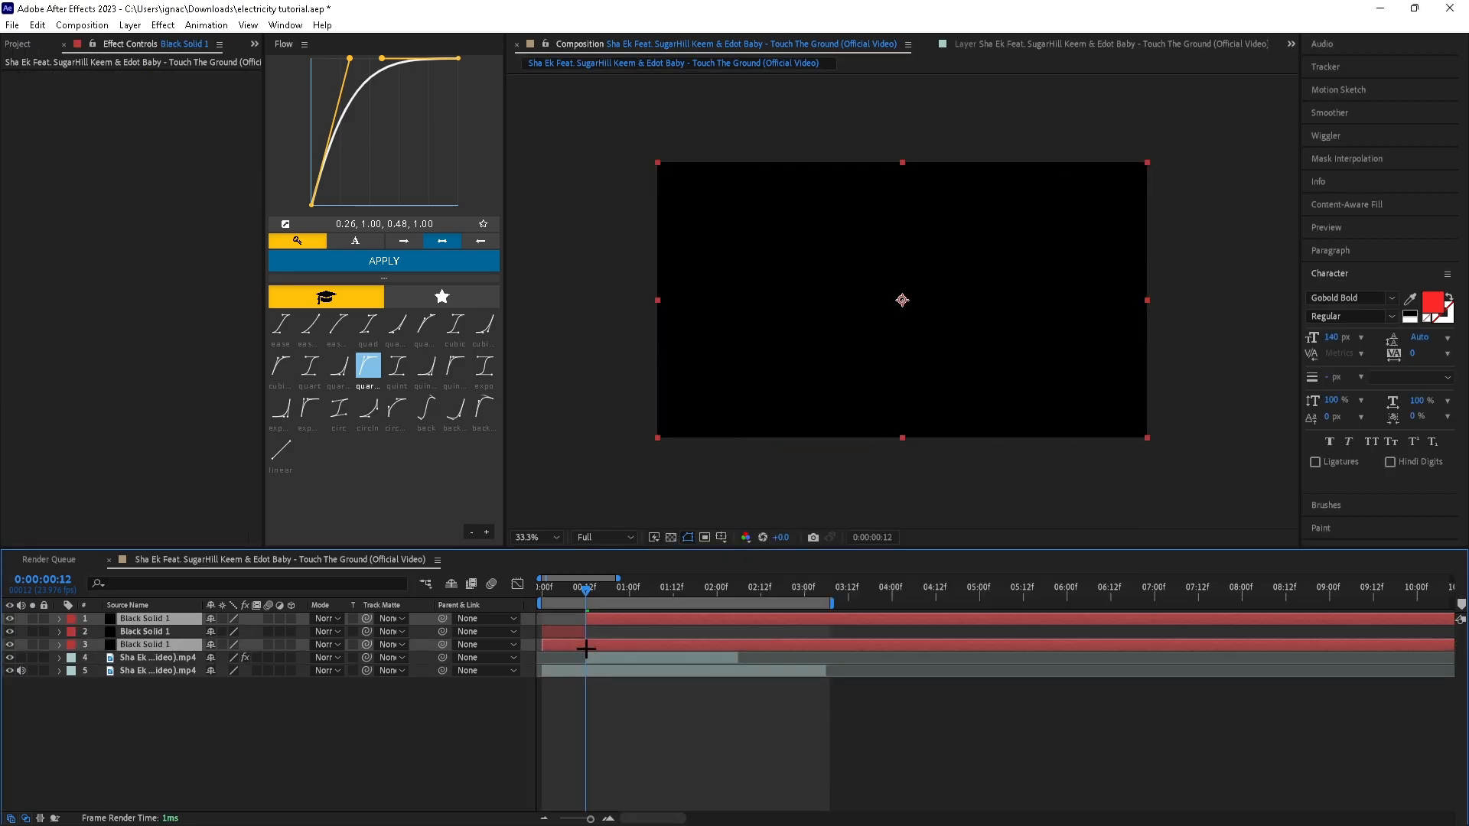
key(ctrl+shift+d)
click(574, 657)
key(Delete)
click(576, 633)
key(Delete)
click(606, 620)
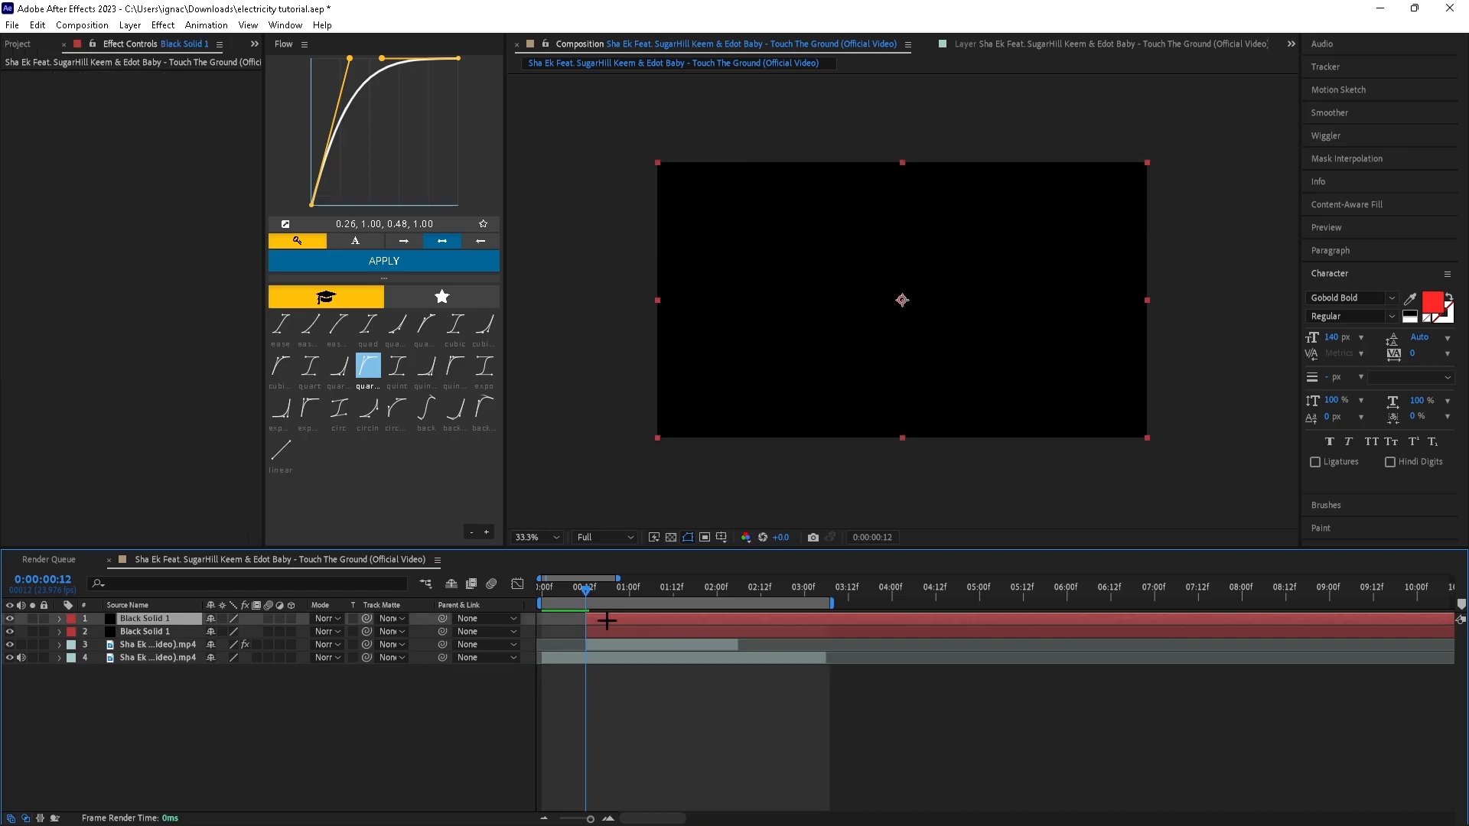
- Apply the Optical Flares effect to the top black solid
key(ctrl+space)
text(opti)
key(Return)
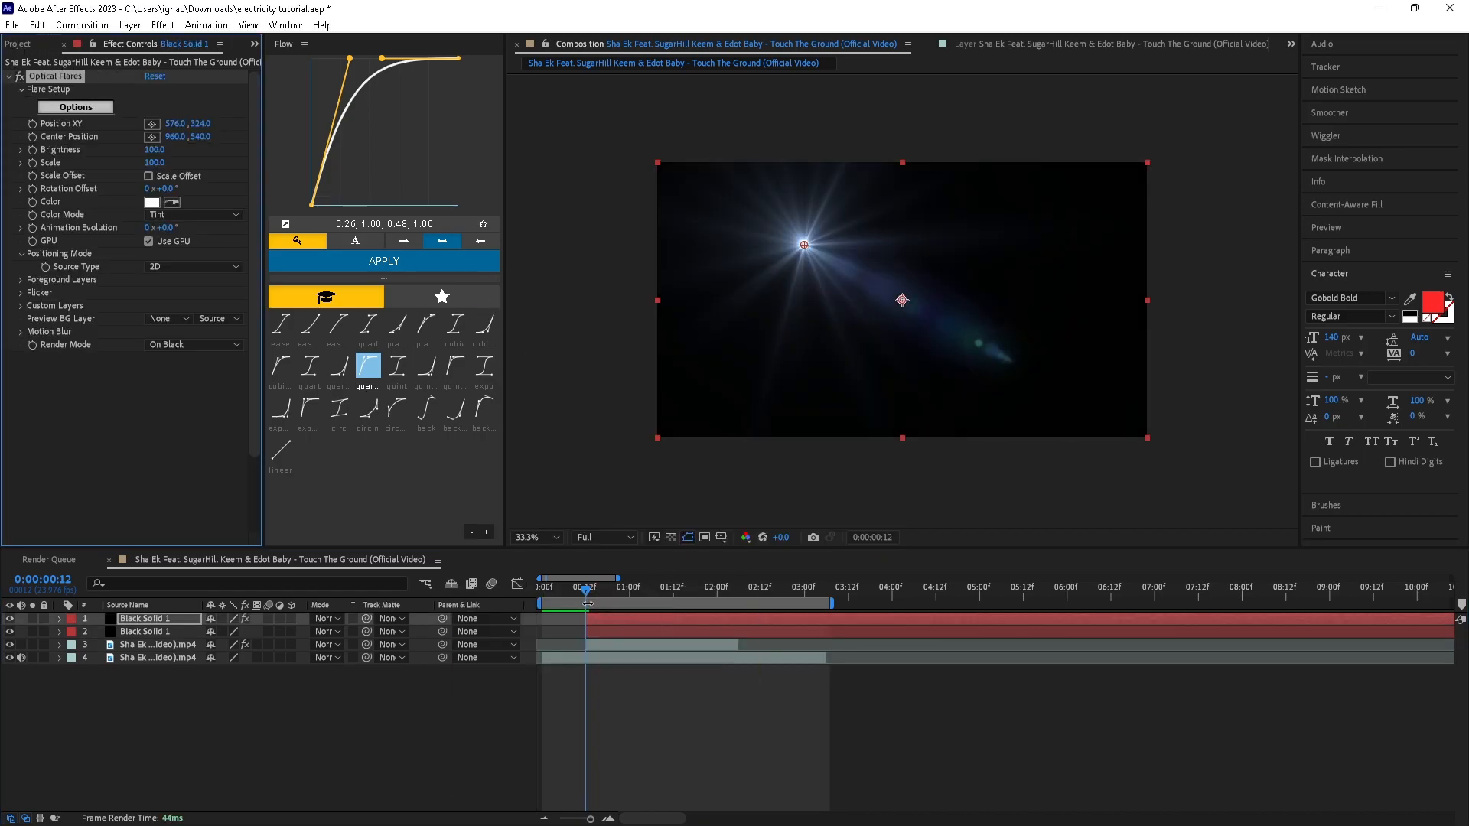
- Copy the Optical Flares effect onto the second black solid
key(ctrl+c)
click(608, 631)
key(ctrl+v)
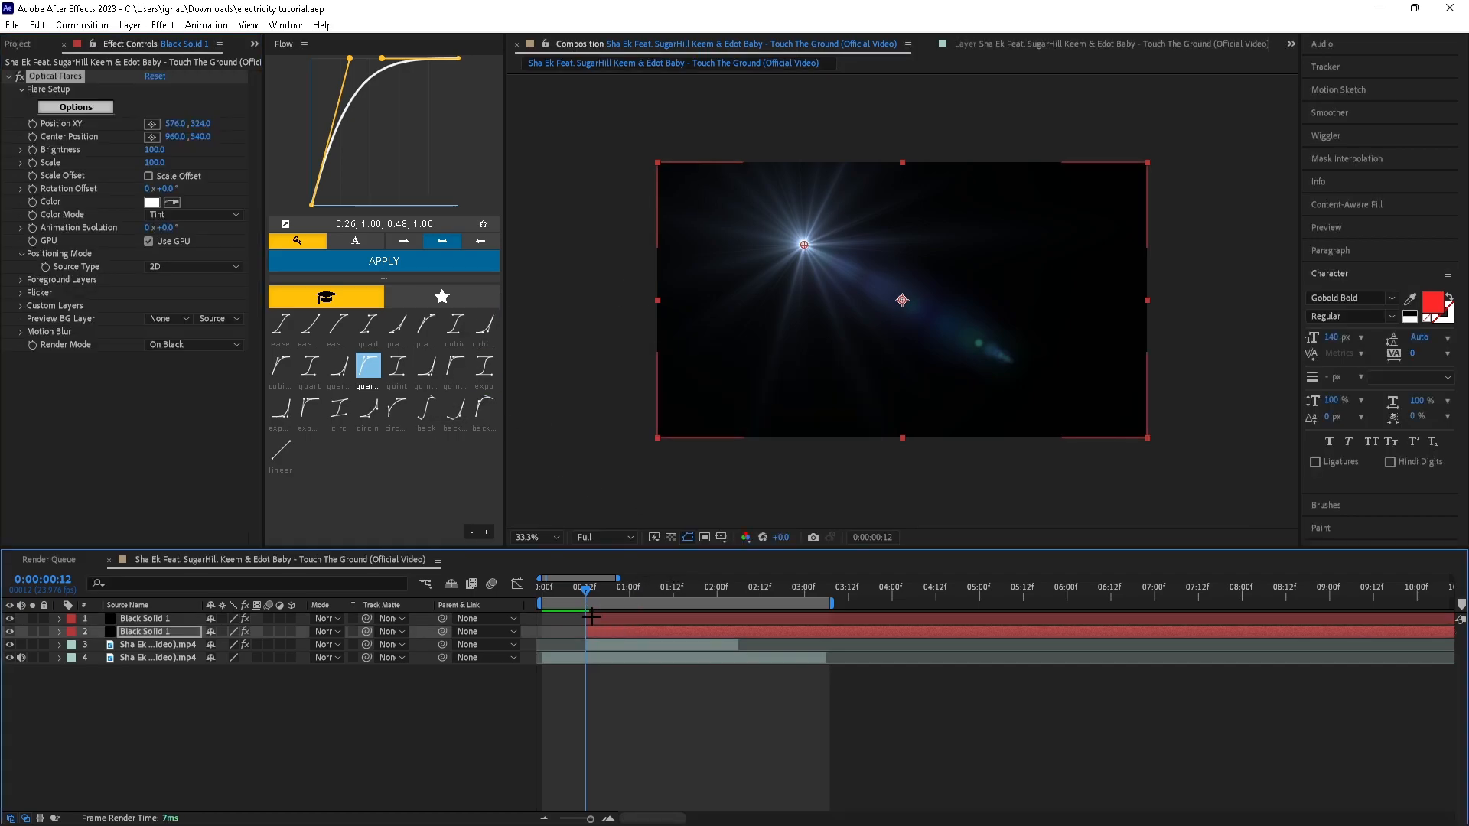
- Hide the second black solid and set the top solid's blending mode to Add
click(591, 616)
click(9, 631)
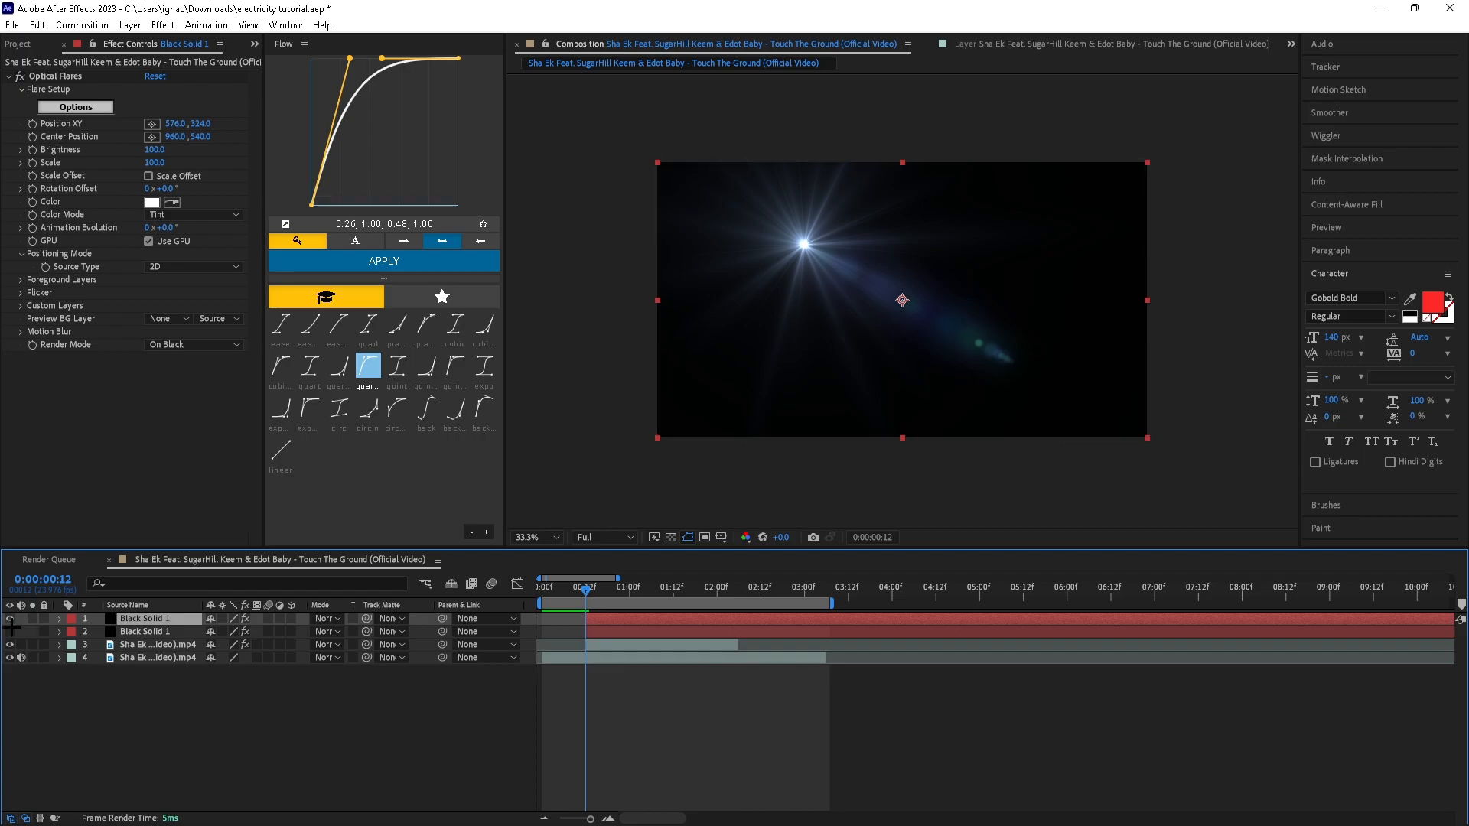
click(325, 620)
click(379, 319)
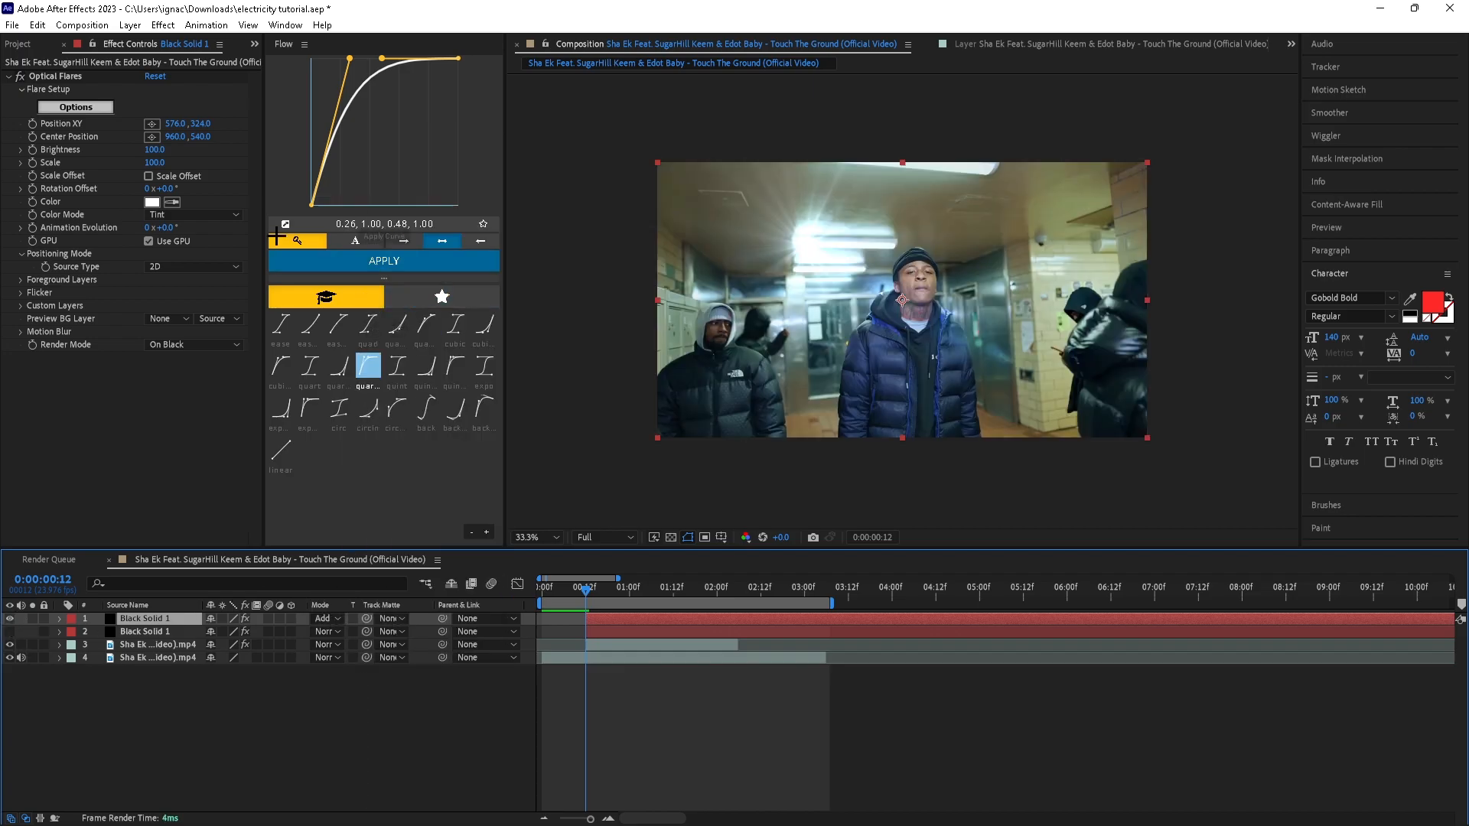
- Remove all the default lens objects from the top solid's flare in the Optical Flares options
click(92, 105)
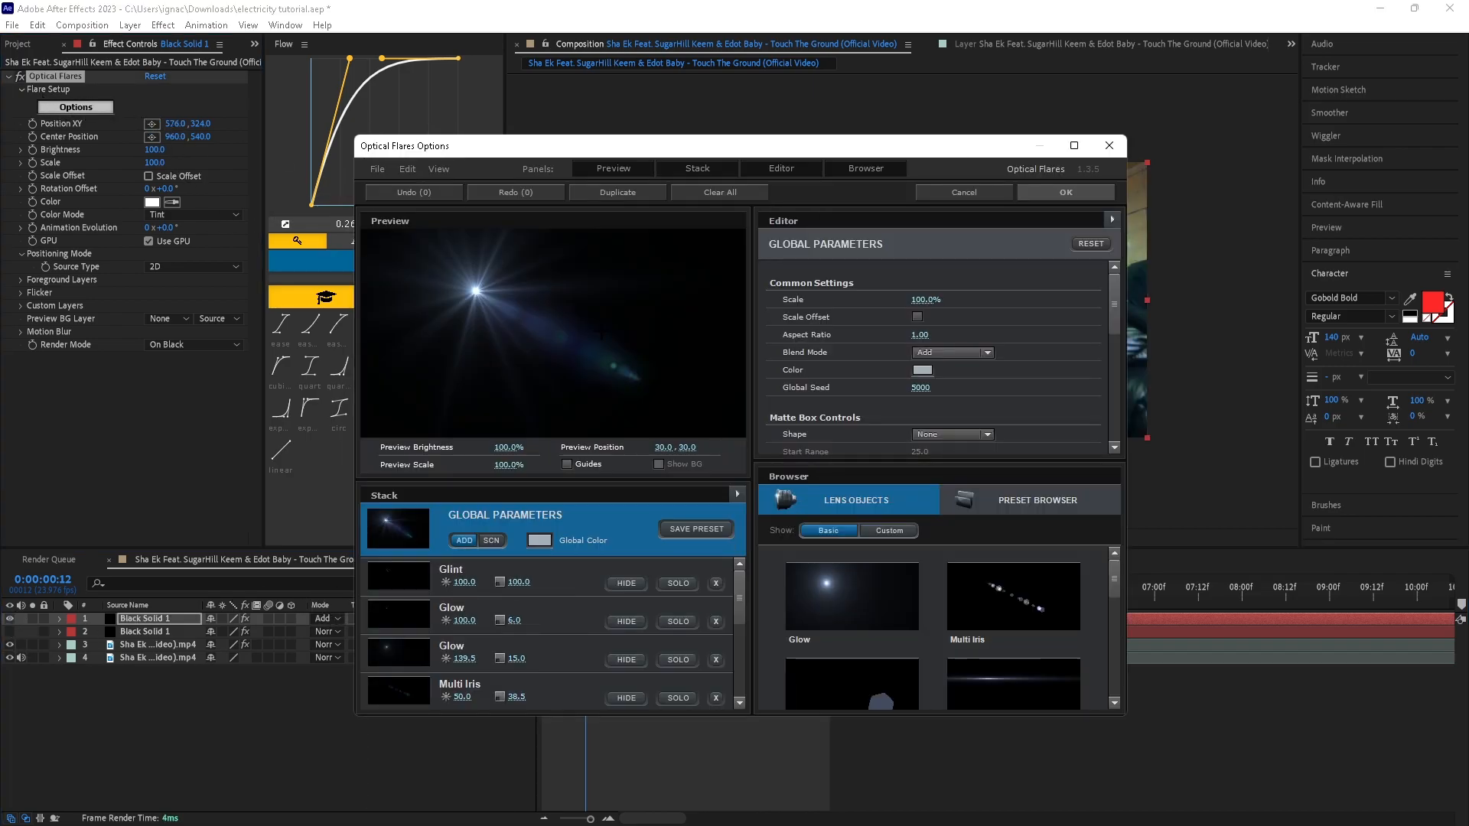
click(715, 582)
click(716, 582)
click(715, 582)
click(715, 582)
click(715, 582)
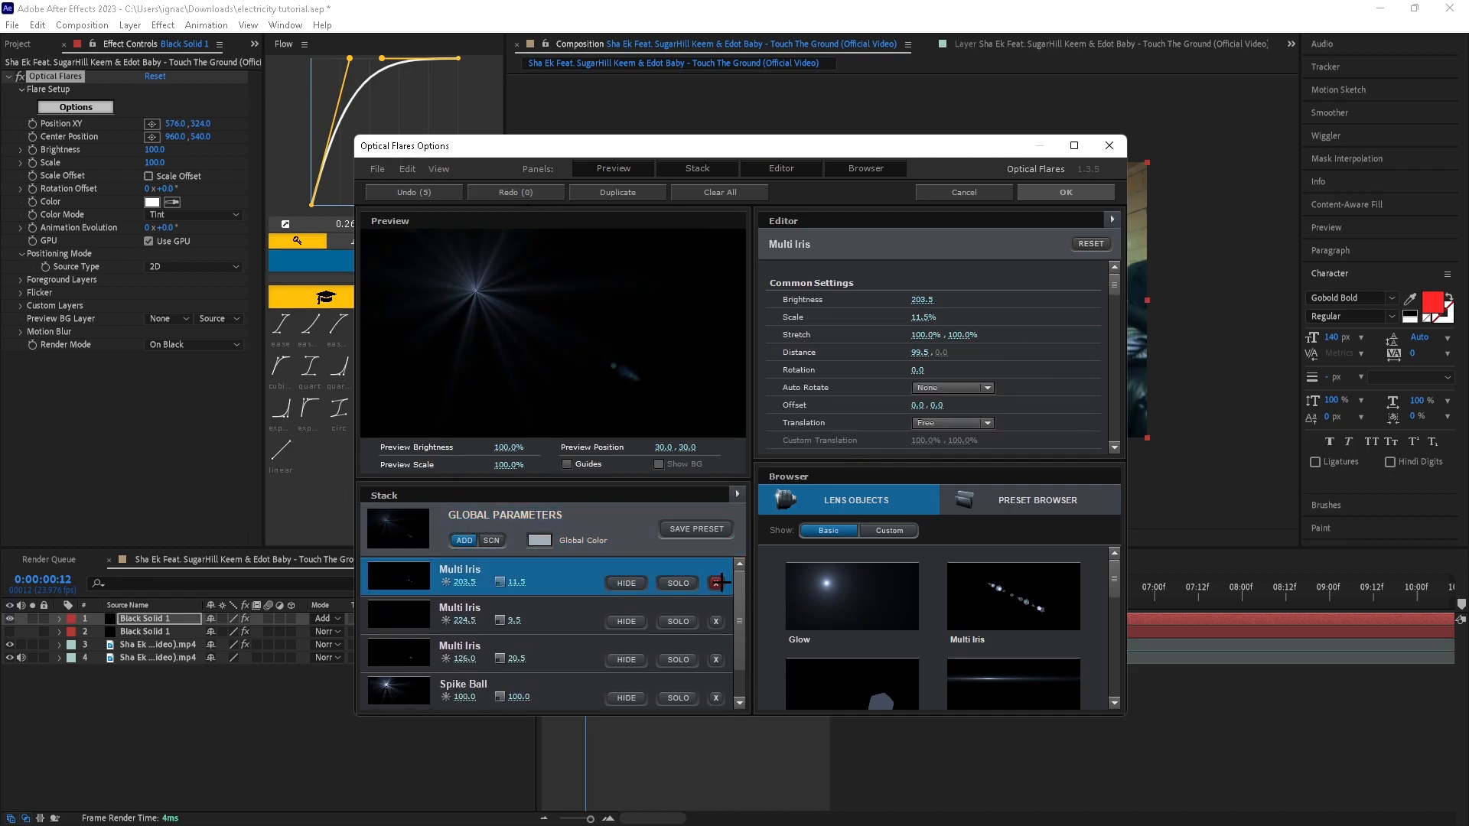
click(715, 582)
click(715, 582)
click(716, 582)
click(715, 582)
- Add a Glow lens object to the flare, set its brightness to 100 and accept the options
click(798, 587)
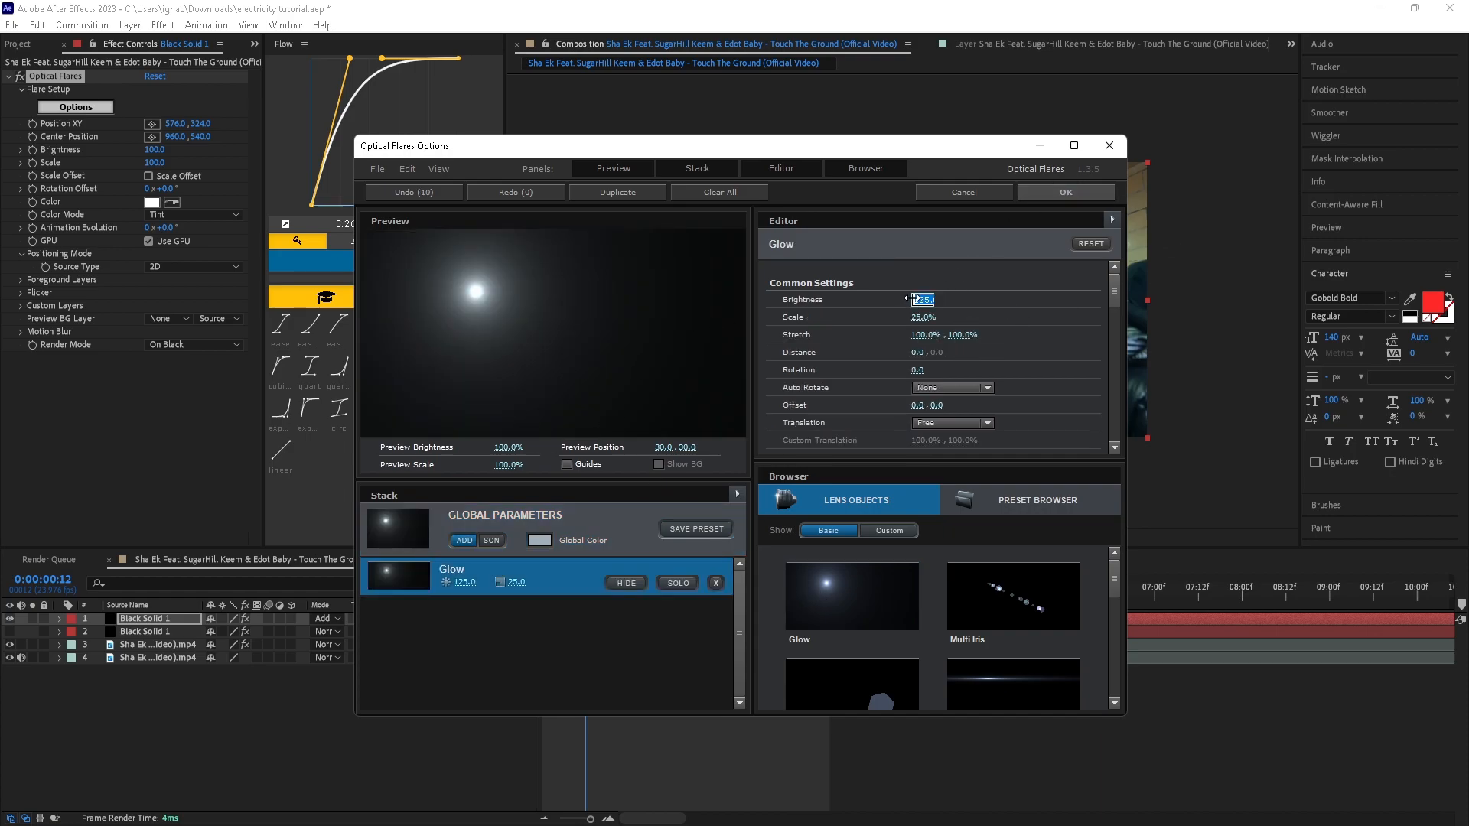
text(00)
key(Return)
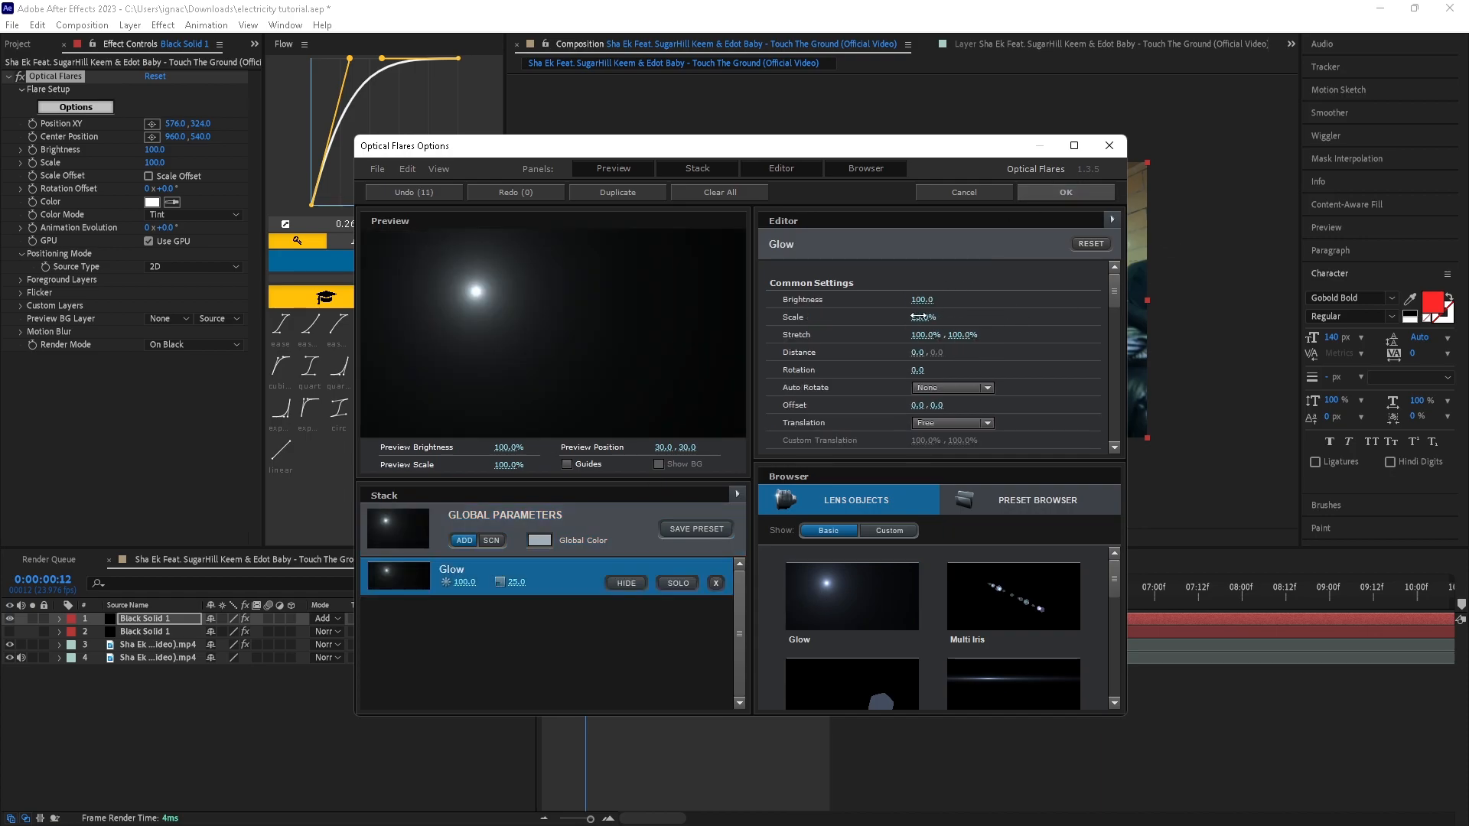
click(1066, 192)
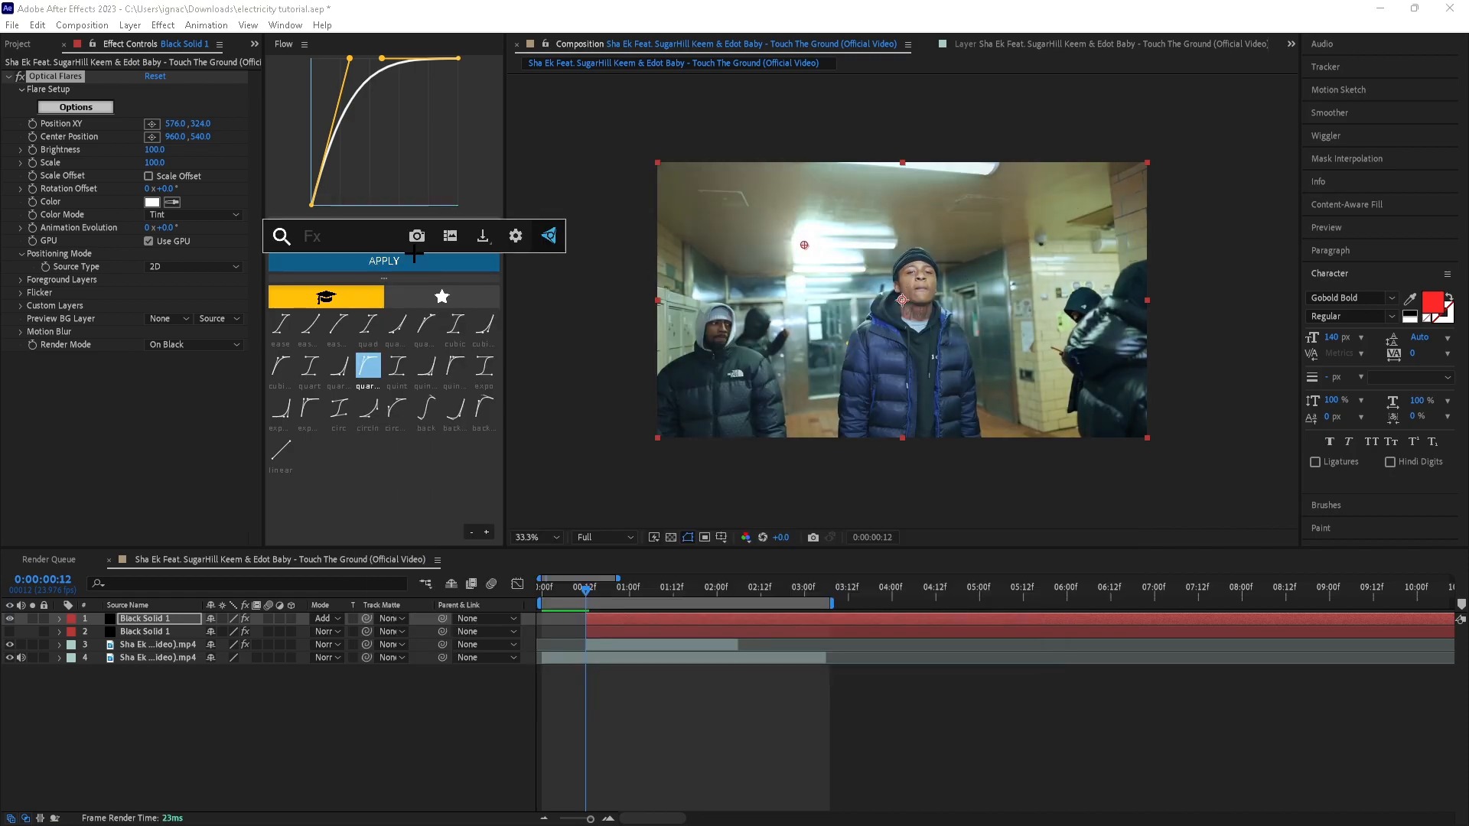
- Add VC Color Vibrance to the top solid and set its colour to light blue 00C6FF
text(vc)
key(Return)
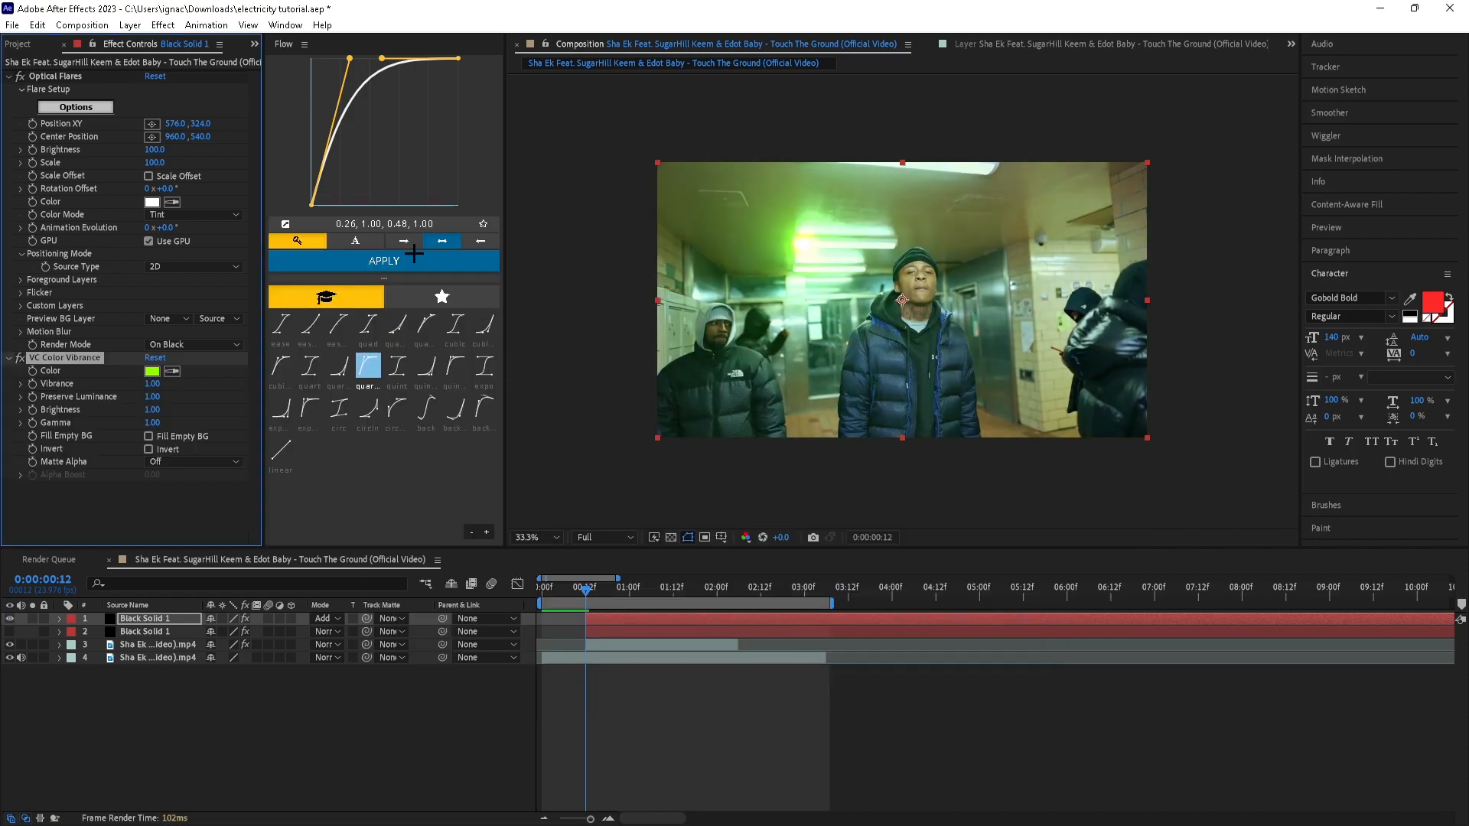
click(153, 371)
click(536, 606)
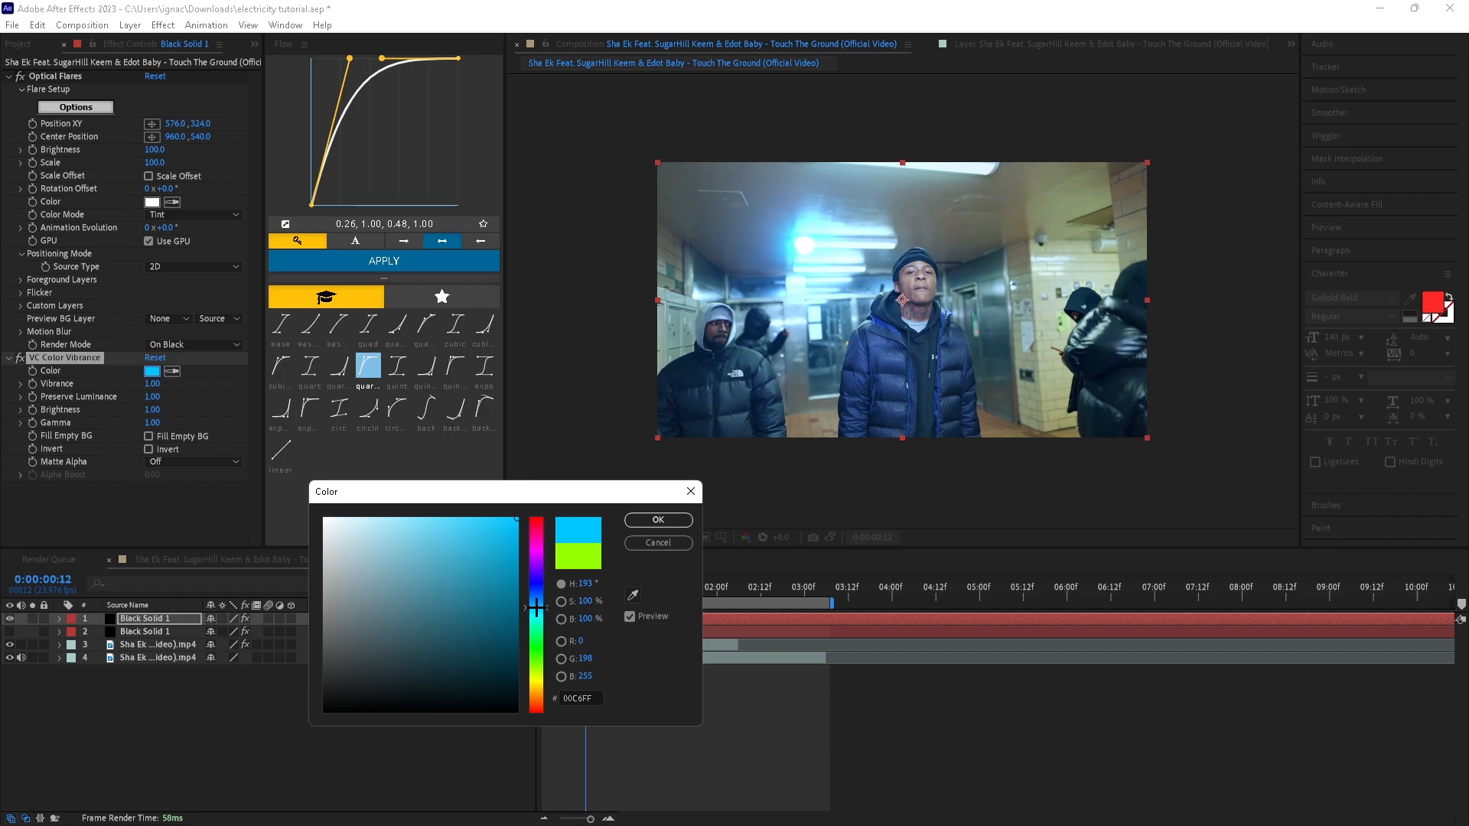
click(638, 521)
- Place the flare over the man's eye on the left of the image at about 998, 432 and reduce its brightness to 35
click(154, 124)
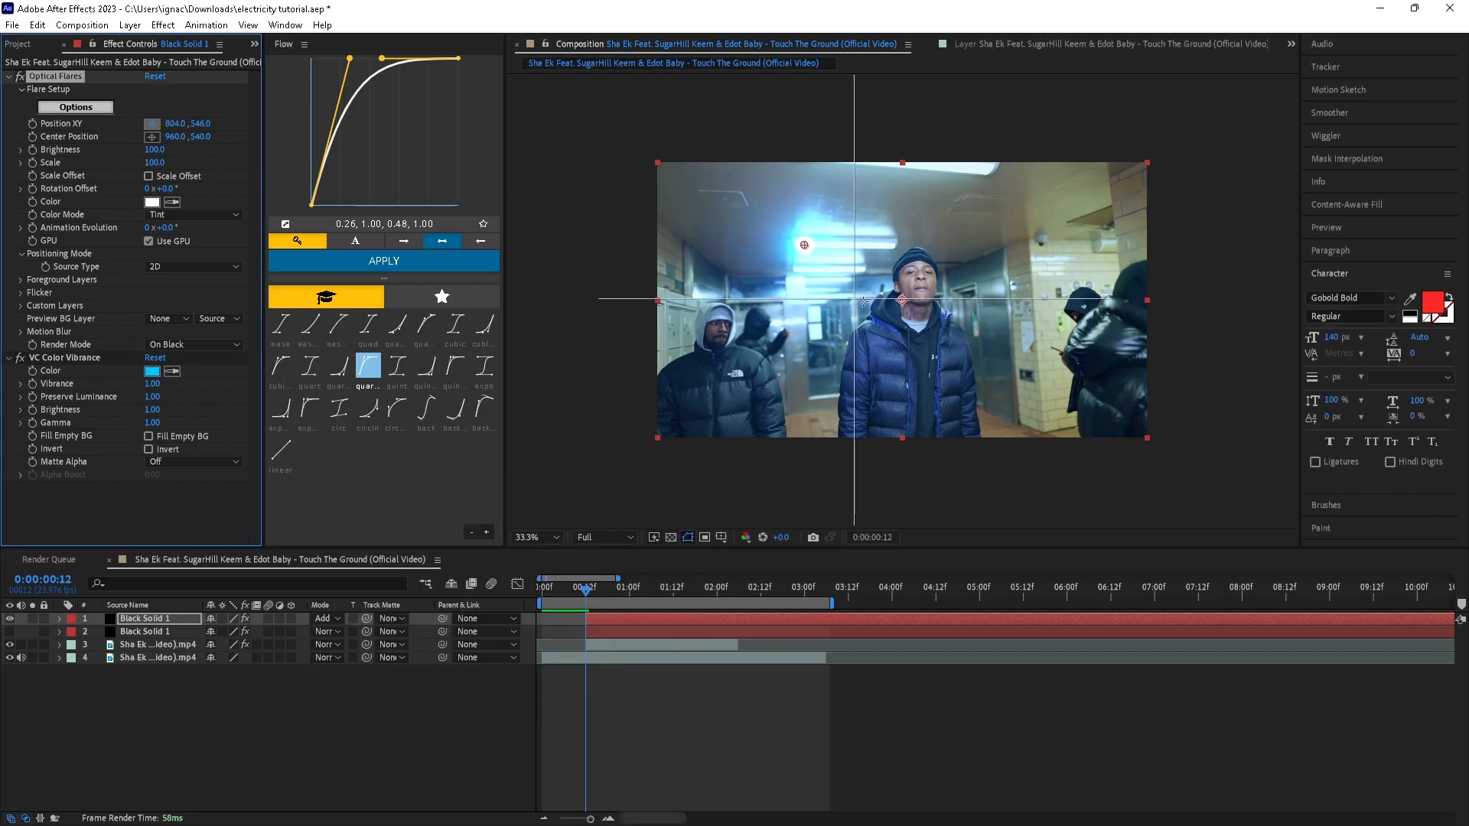
click(909, 272)
scroll(972, 308, up, 5)
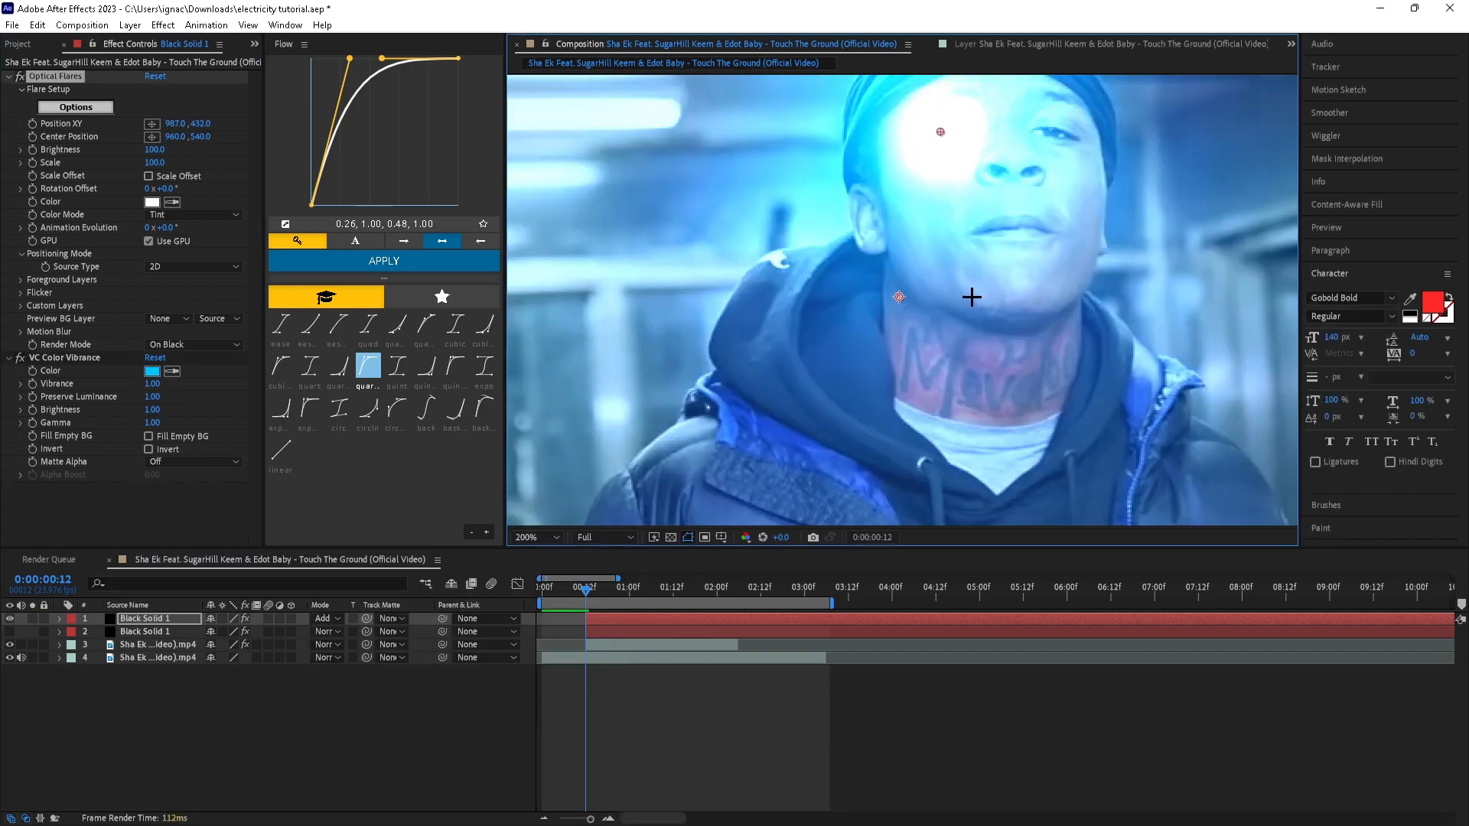
drag(156, 153, 135, 150)
drag(692, 243, 710, 244)
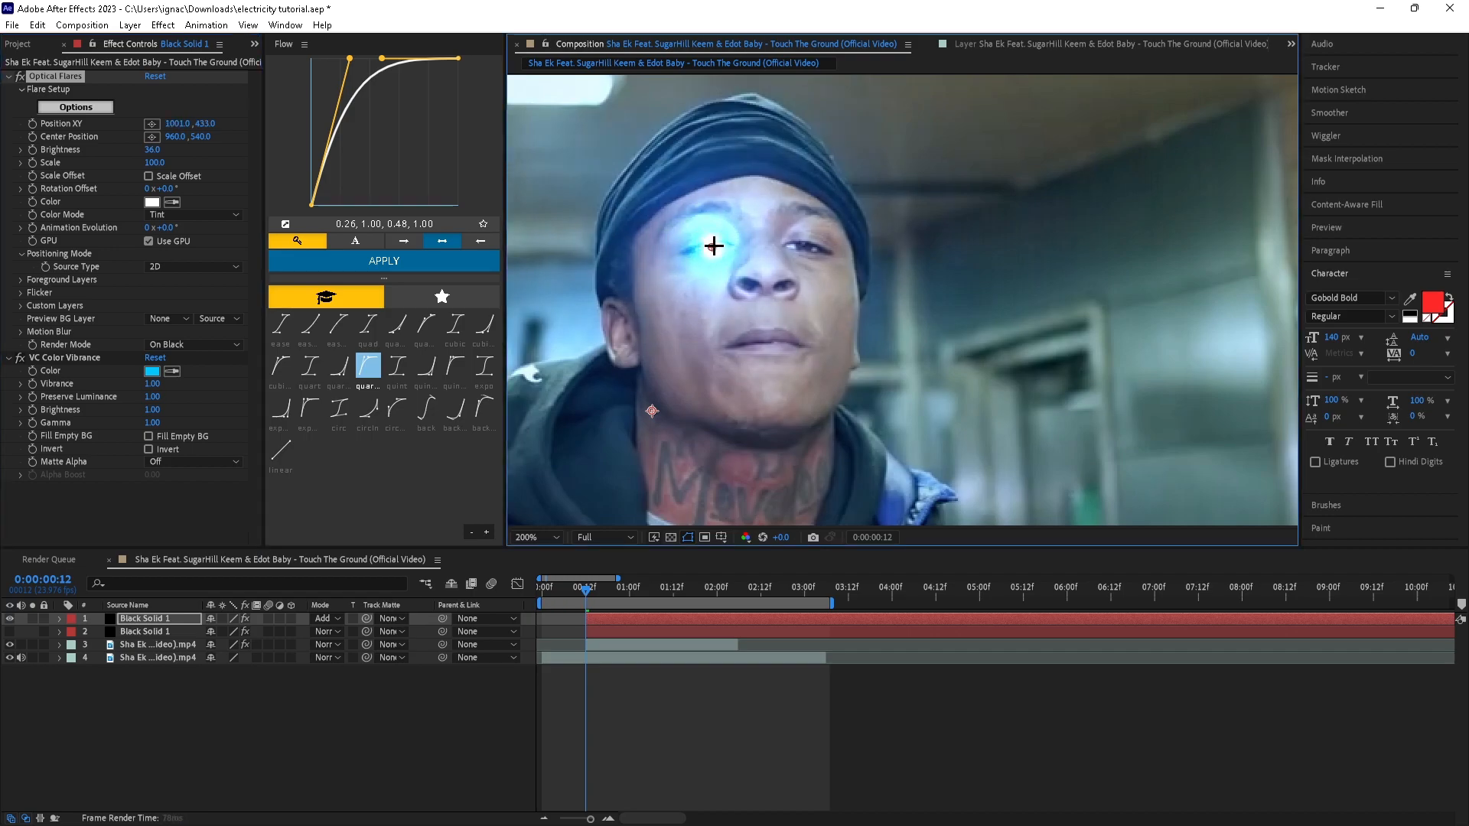
click(152, 149)
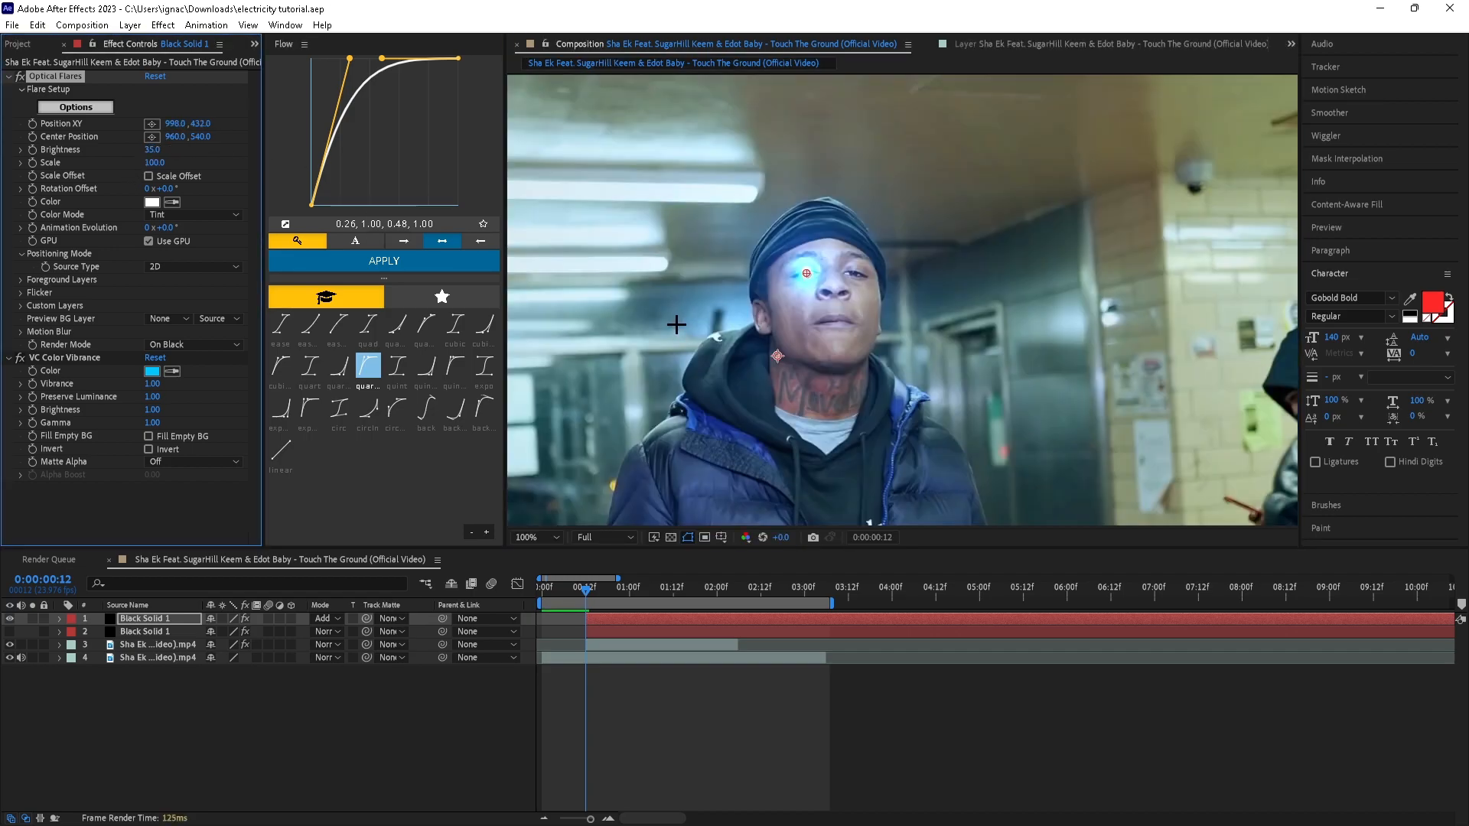
- Keyframe the flare's Position XY frame by frame from 0:00:00:12 to 0:00:02:05 so it follows the eye
scroll(623, 288, up, 2)
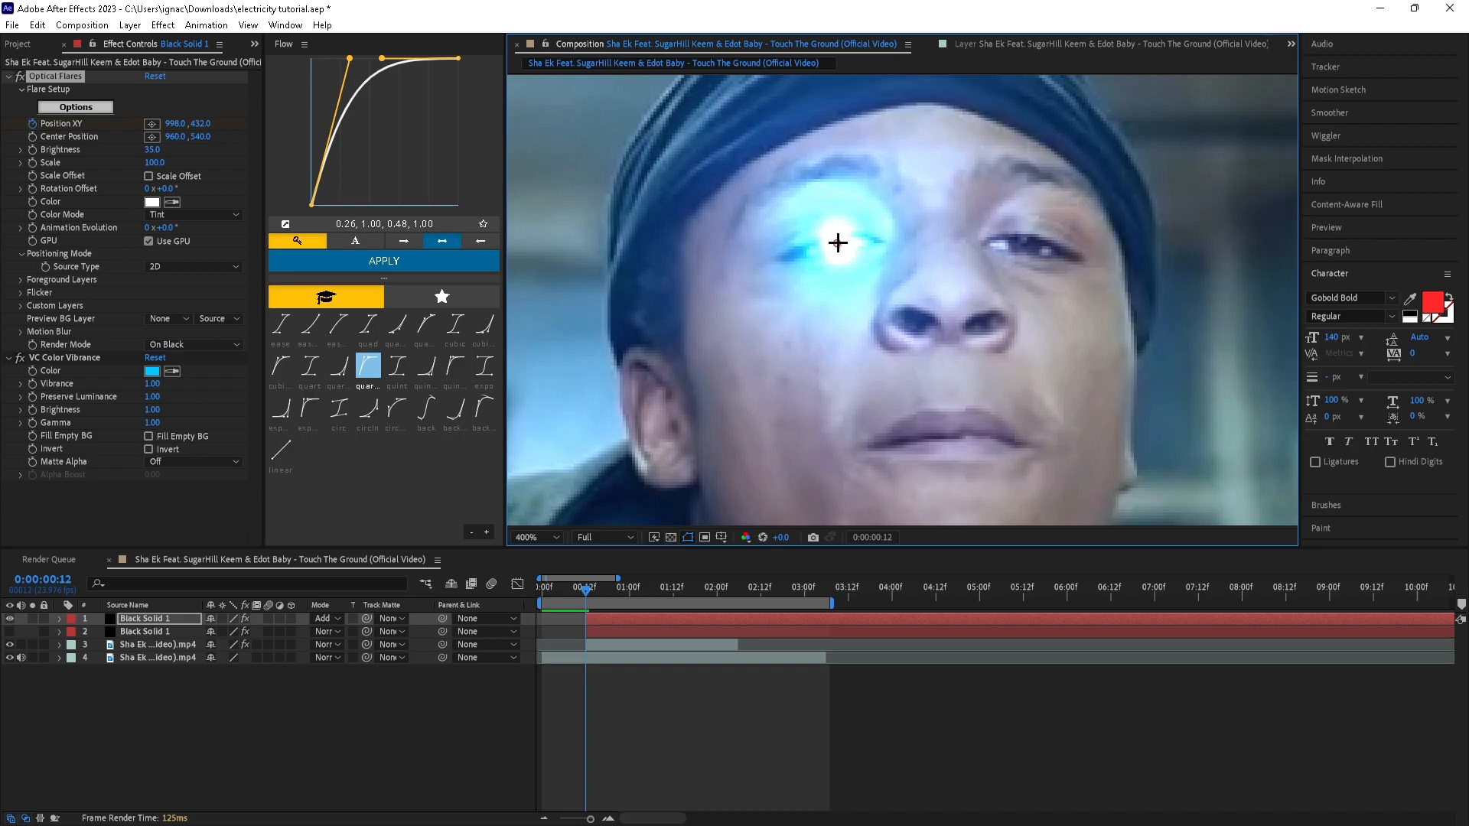
click(152, 123)
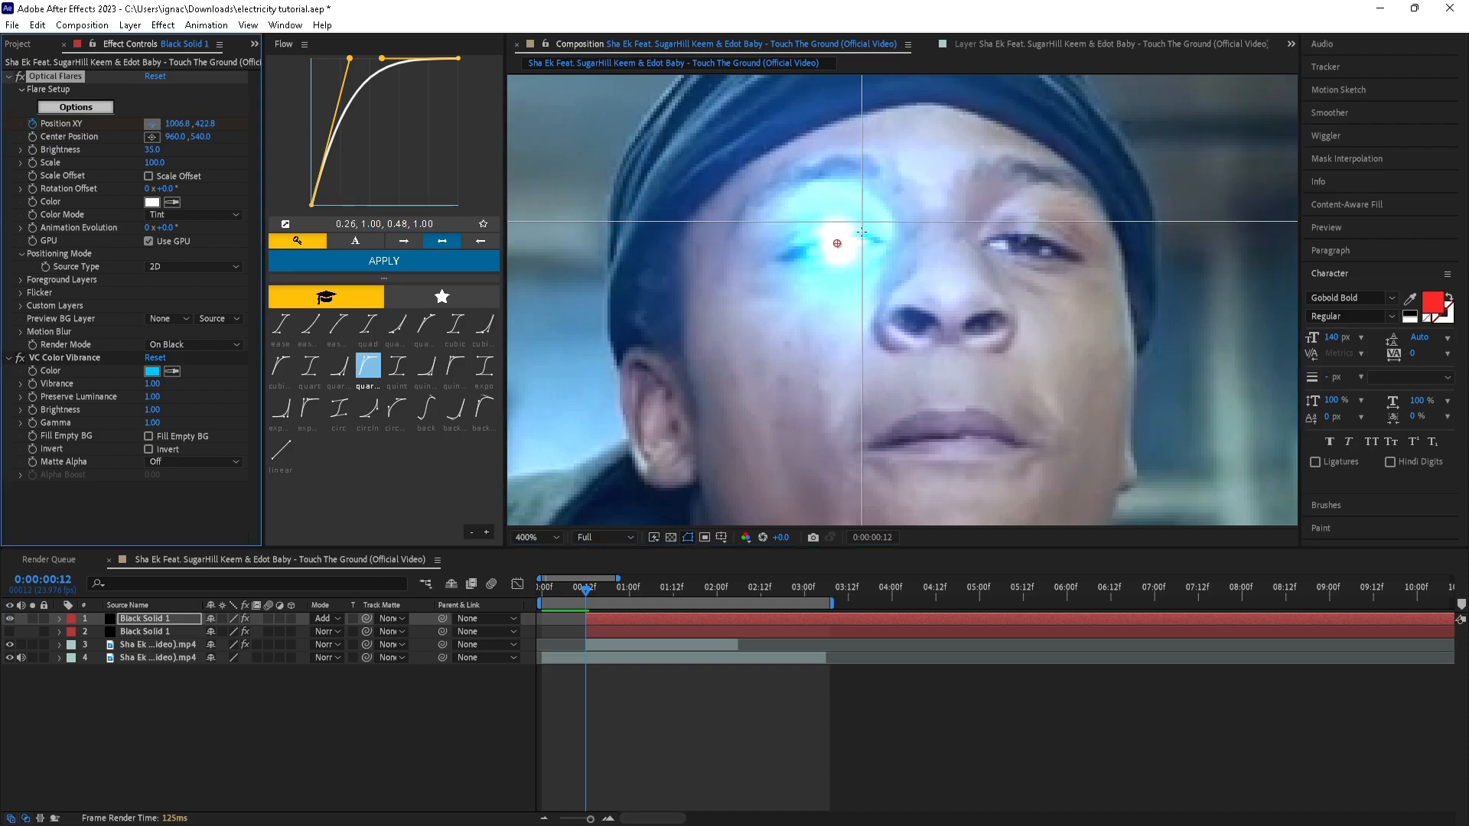
click(838, 244)
key(Page_Down)
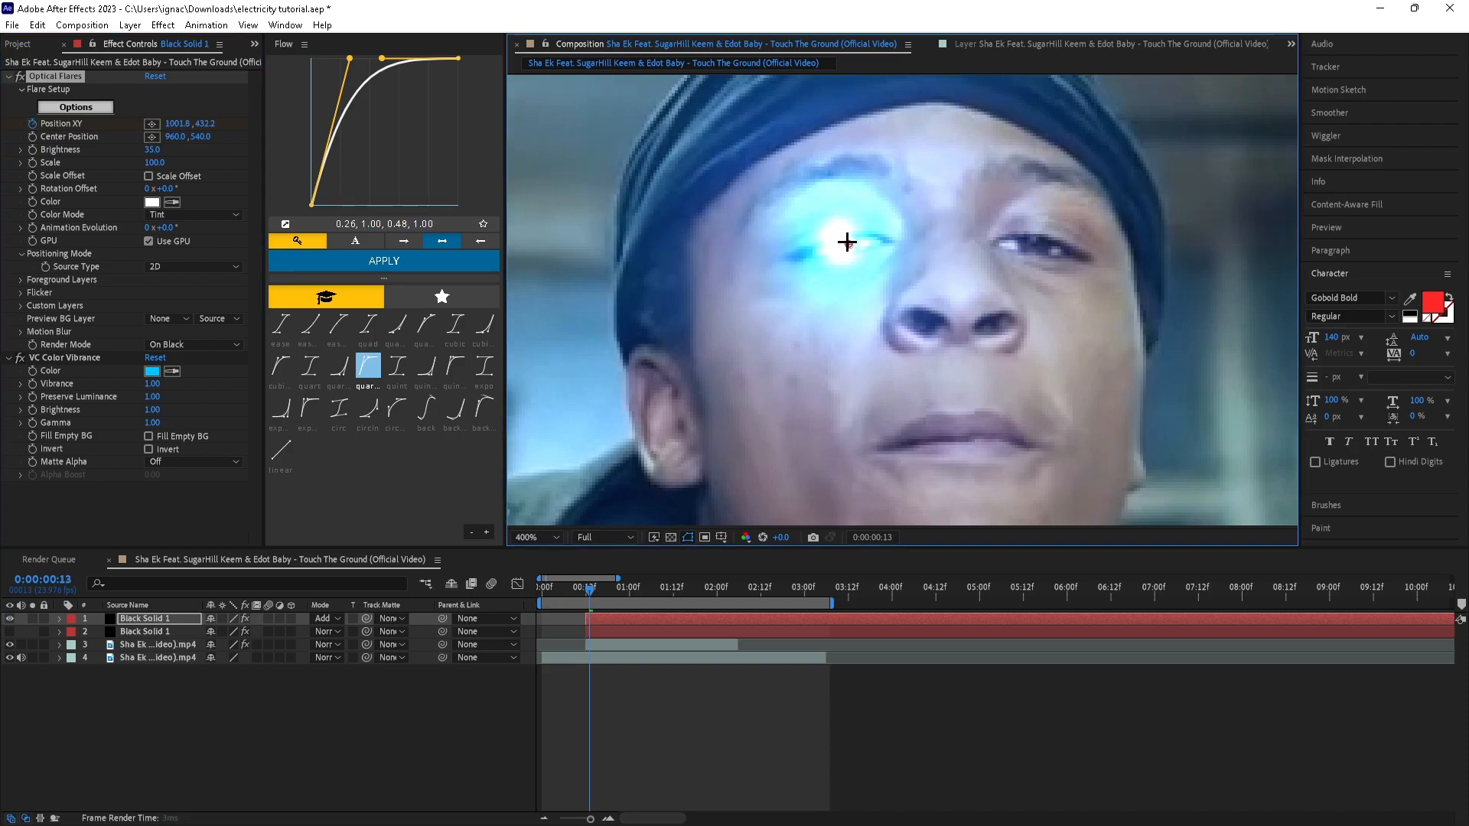
key(Page_Down)
drag(861, 242, 967, 194)
key(Page_Down)
key(Page_Down)
key(Page_Down)
key(Page_Down)
key(Page_Down)
key(Page_Down)
key(Page_Down)
key(Page_Down)
key(Page_Down)
key(Page_Down)
key(Page_Down)
key(Page_Down)
key(Page_Down)
key(Page_Down)
key(Page_Down)
key(Page_Down)
key(Page_Down)
key(Page_Down)
key(Page_Down)
key(Page_Down)
key(Page_Down)
key(Page_Down)
key(Page_Down)
key(Page_Down)
key(Page_Down)
key(Page_Down)
key(Page_Down)
key(Page_Down)
key(Page_Down)
key(Page_Down)
key(Page_Down)
key(Page_Down)
key(Page_Down)
key(Page_Down)
key(Page_Down)
key(Page_Down)
key(Page_Down)
key(Page_Down)
key(Page_Down)
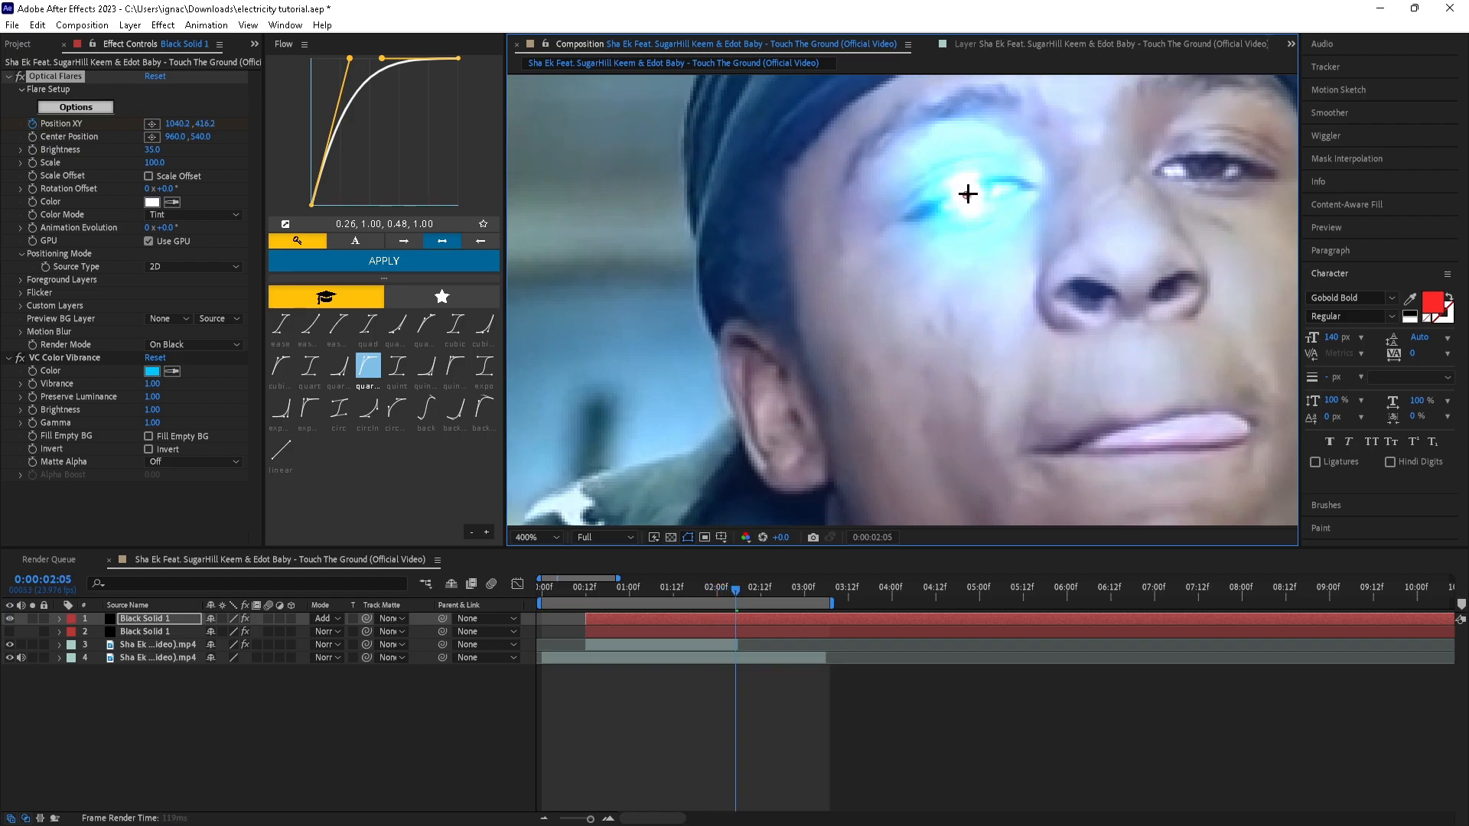
- Return to 0:00:00:12 and copy the top solid's keyframed Optical Flares and VC Color Vibrance effects onto the second solid
drag(602, 818, 587, 818)
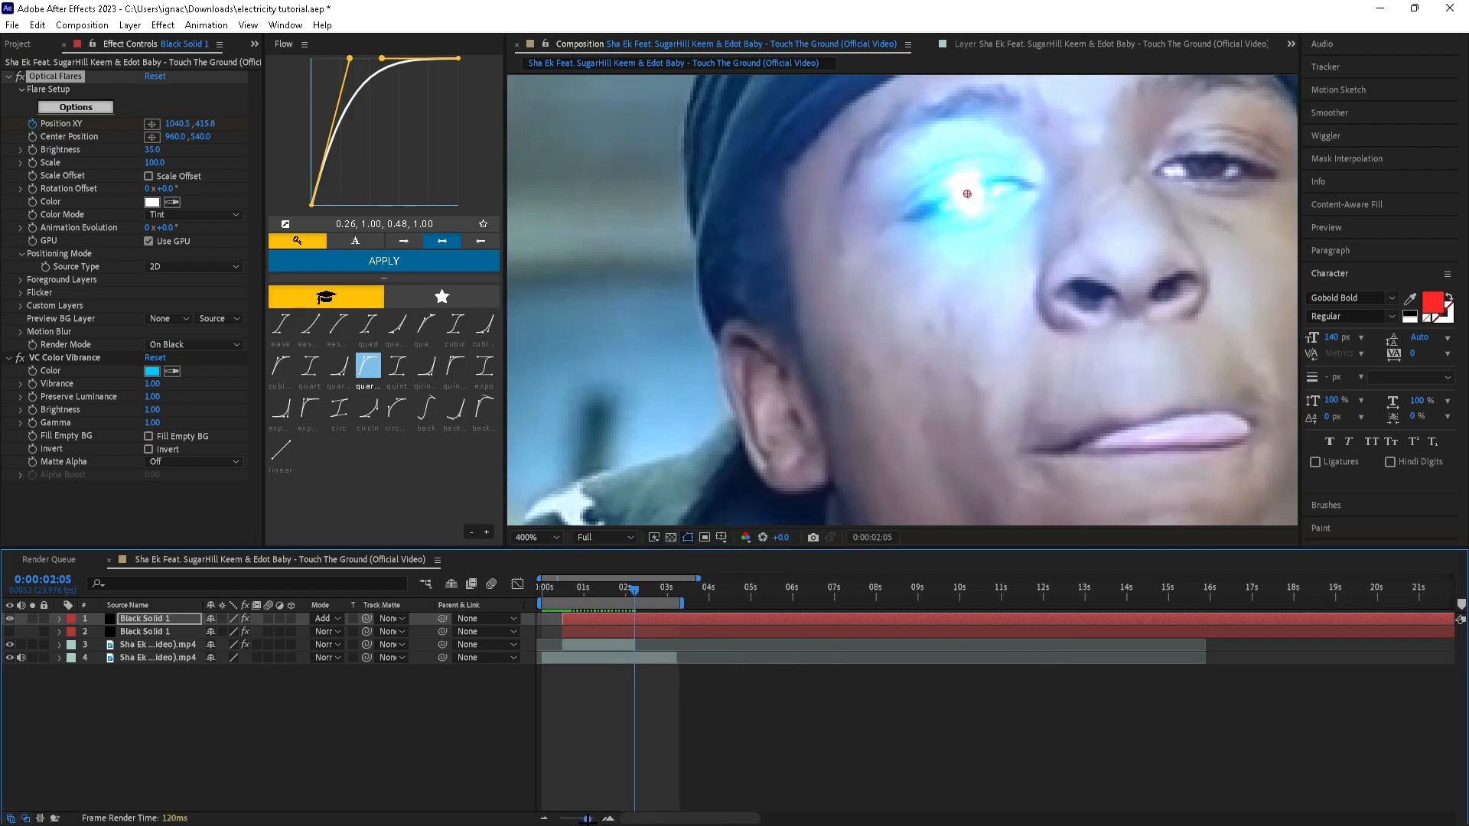
key(comma)
drag(654, 597, 563, 589)
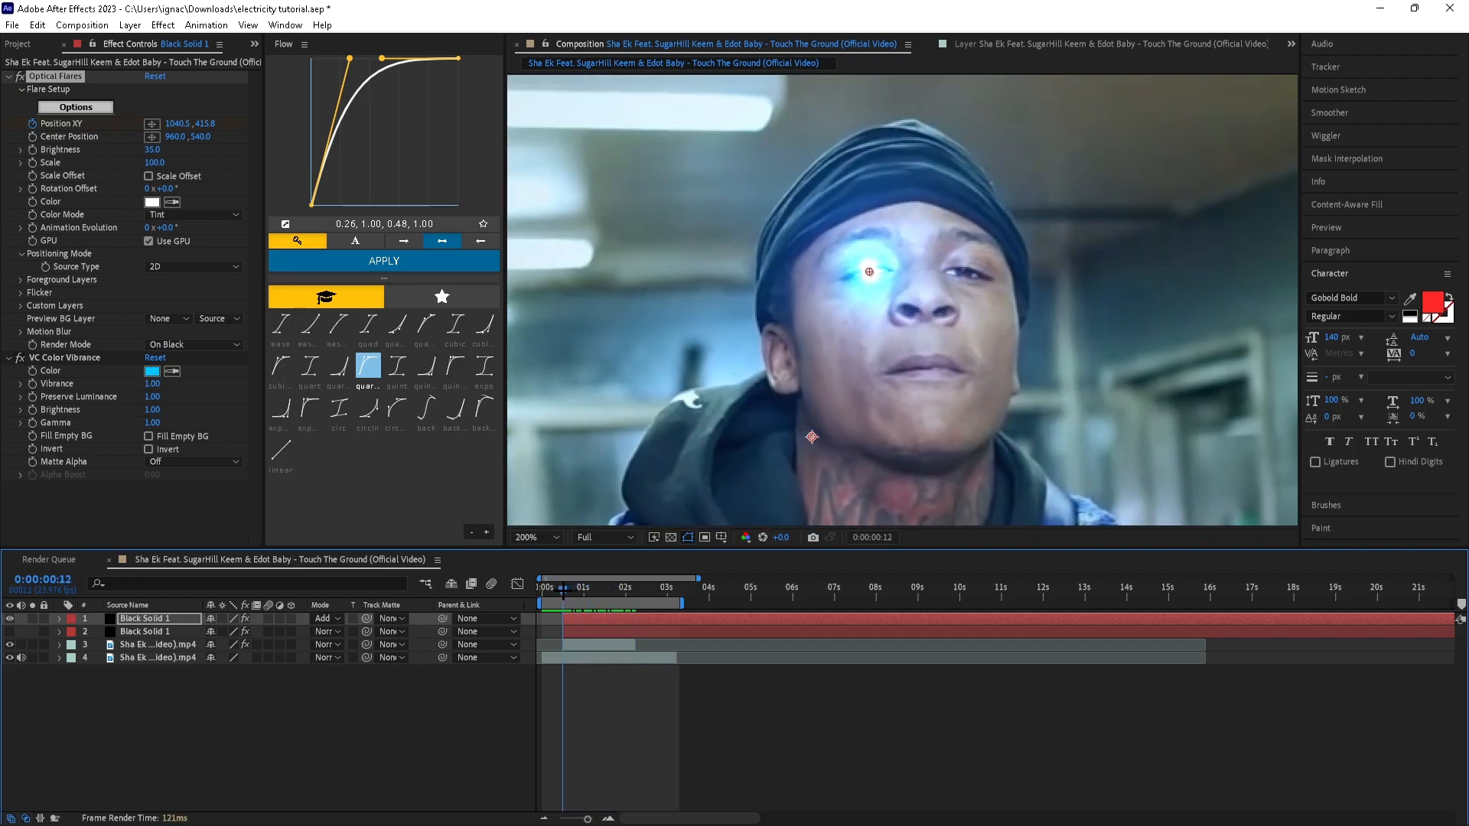
click(596, 630)
click(591, 619)
click(80, 345)
key(ctrl+a)
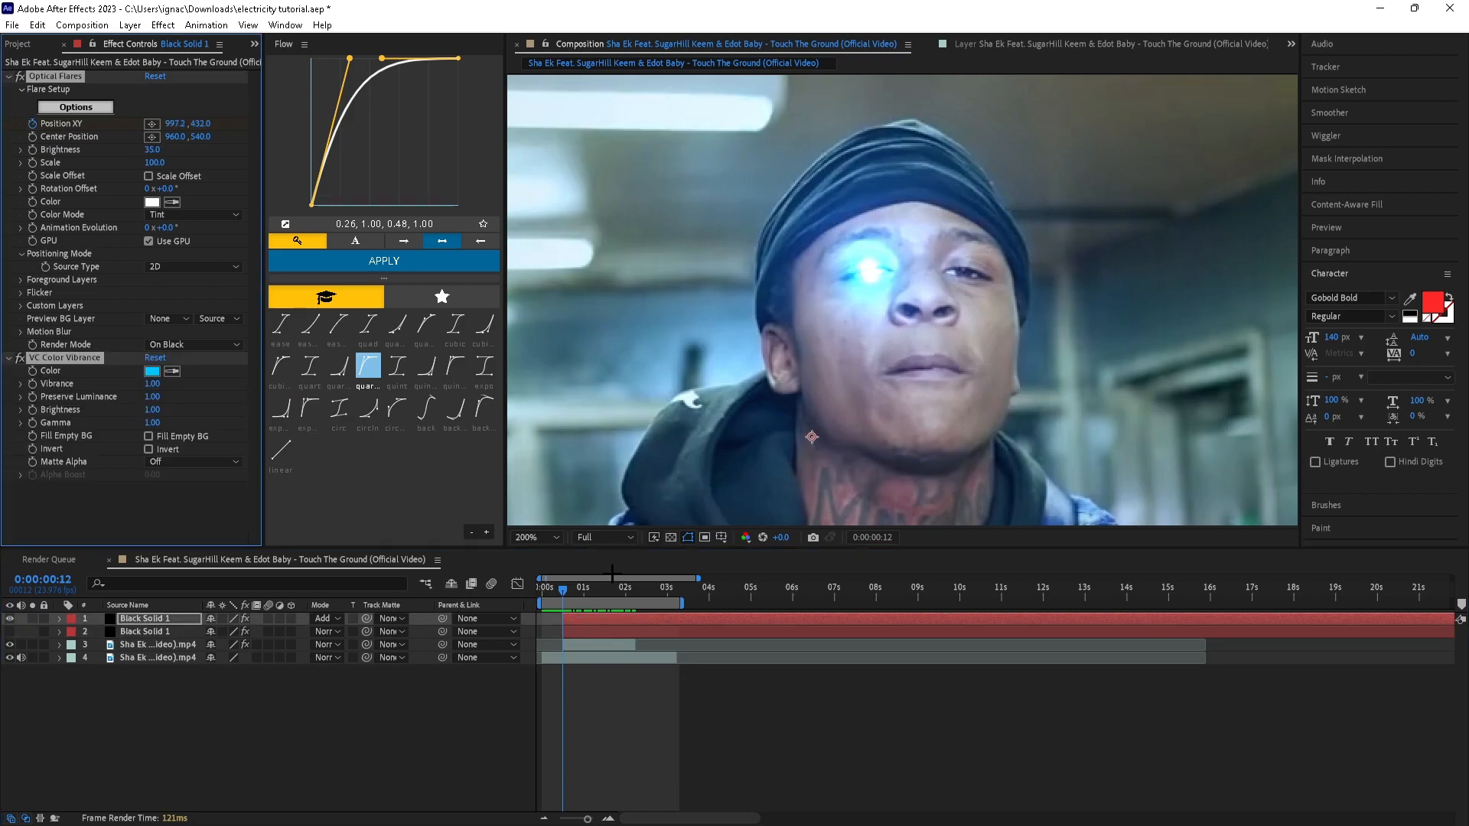
key(ctrl+c)
click(604, 630)
key(ctrl+v)
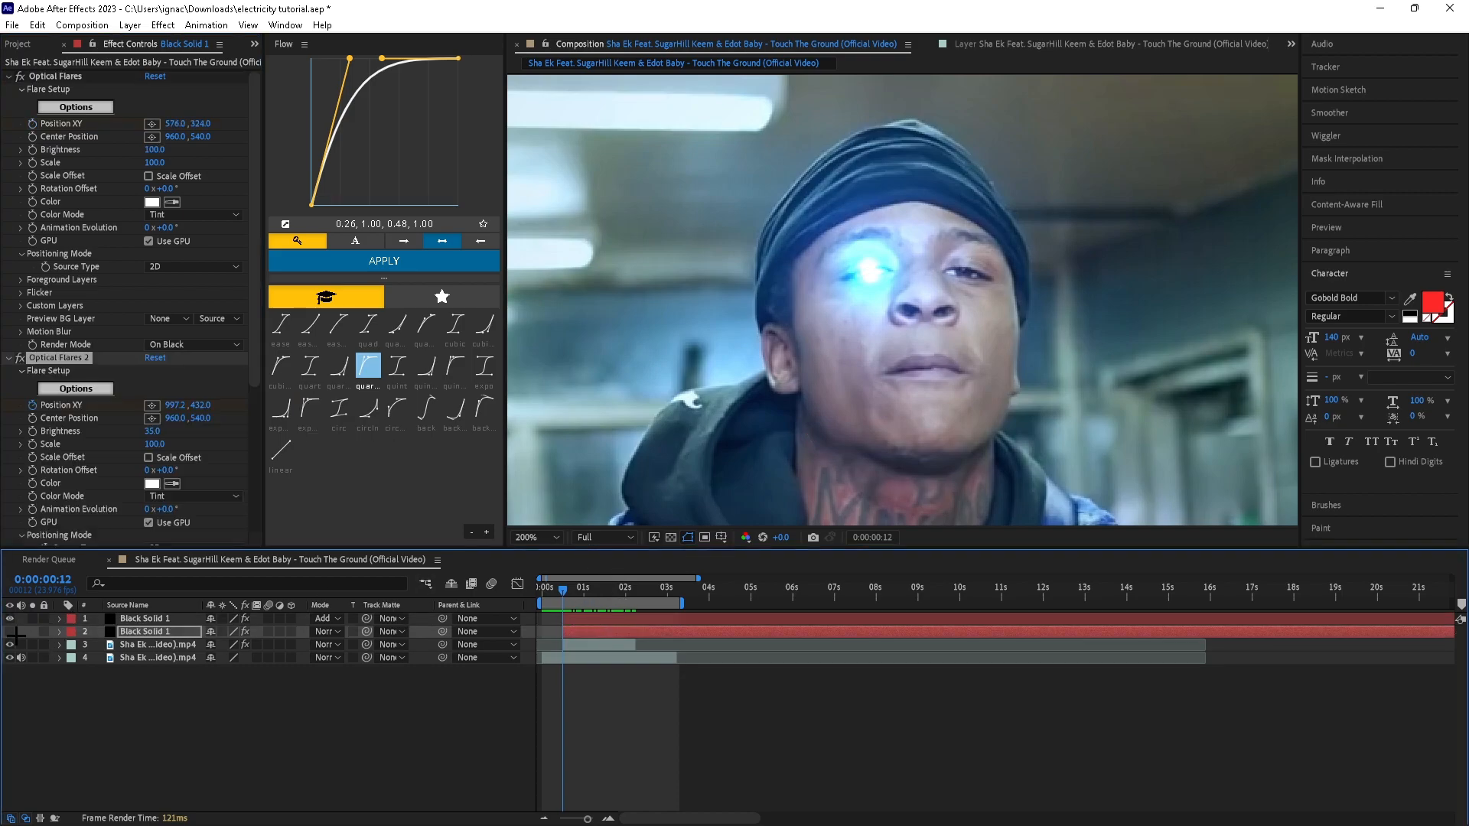
- Hide the top solid, show the second solid and set its blending mode to Add
click(9, 619)
click(69, 621)
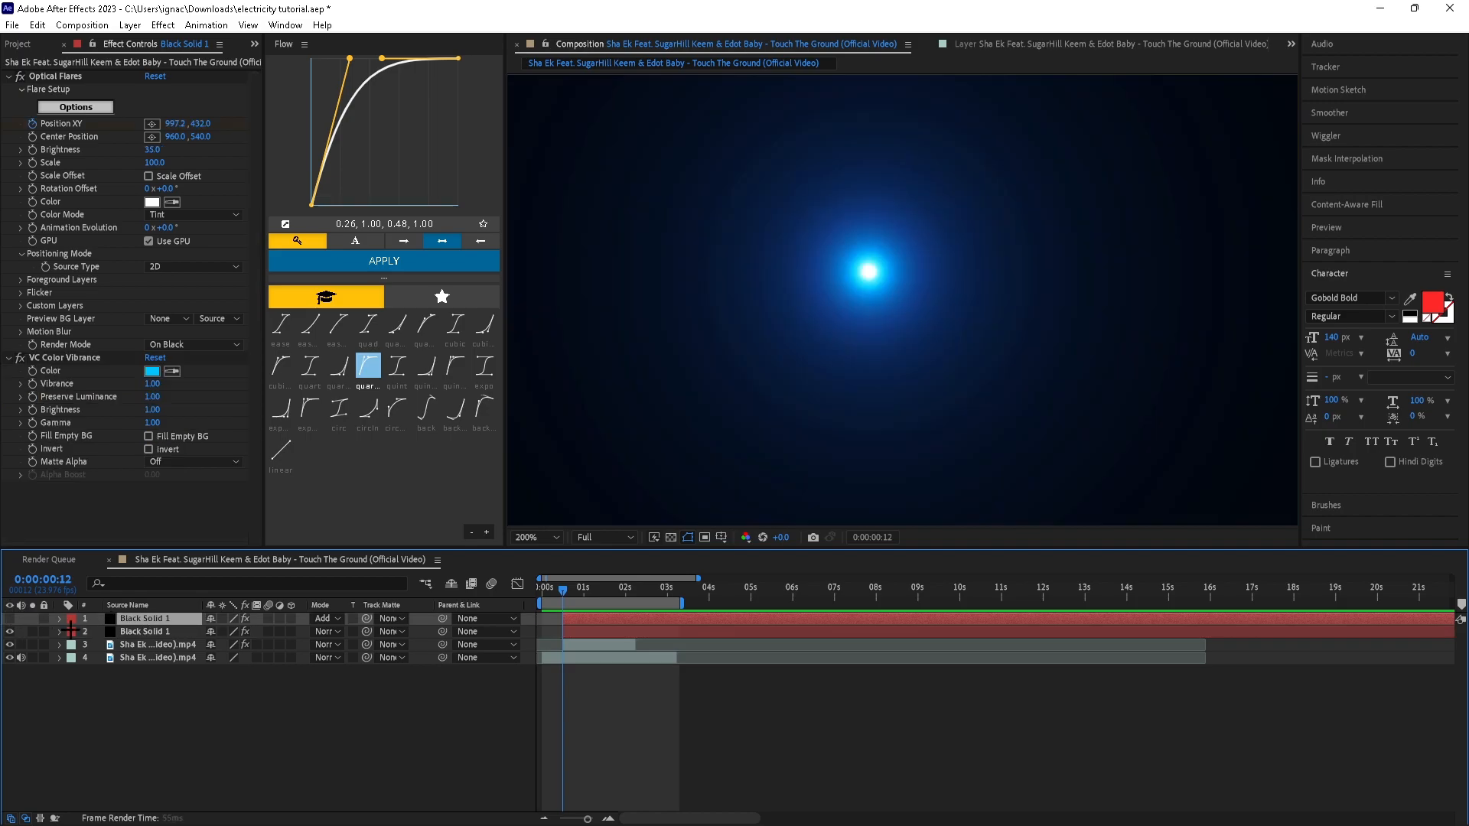
click(560, 629)
click(327, 631)
click(384, 309)
- Delete the second solid's original Optical Flares effect, move the remaining flare onto the other eye at about 1039, 432 and save
click(56, 76)
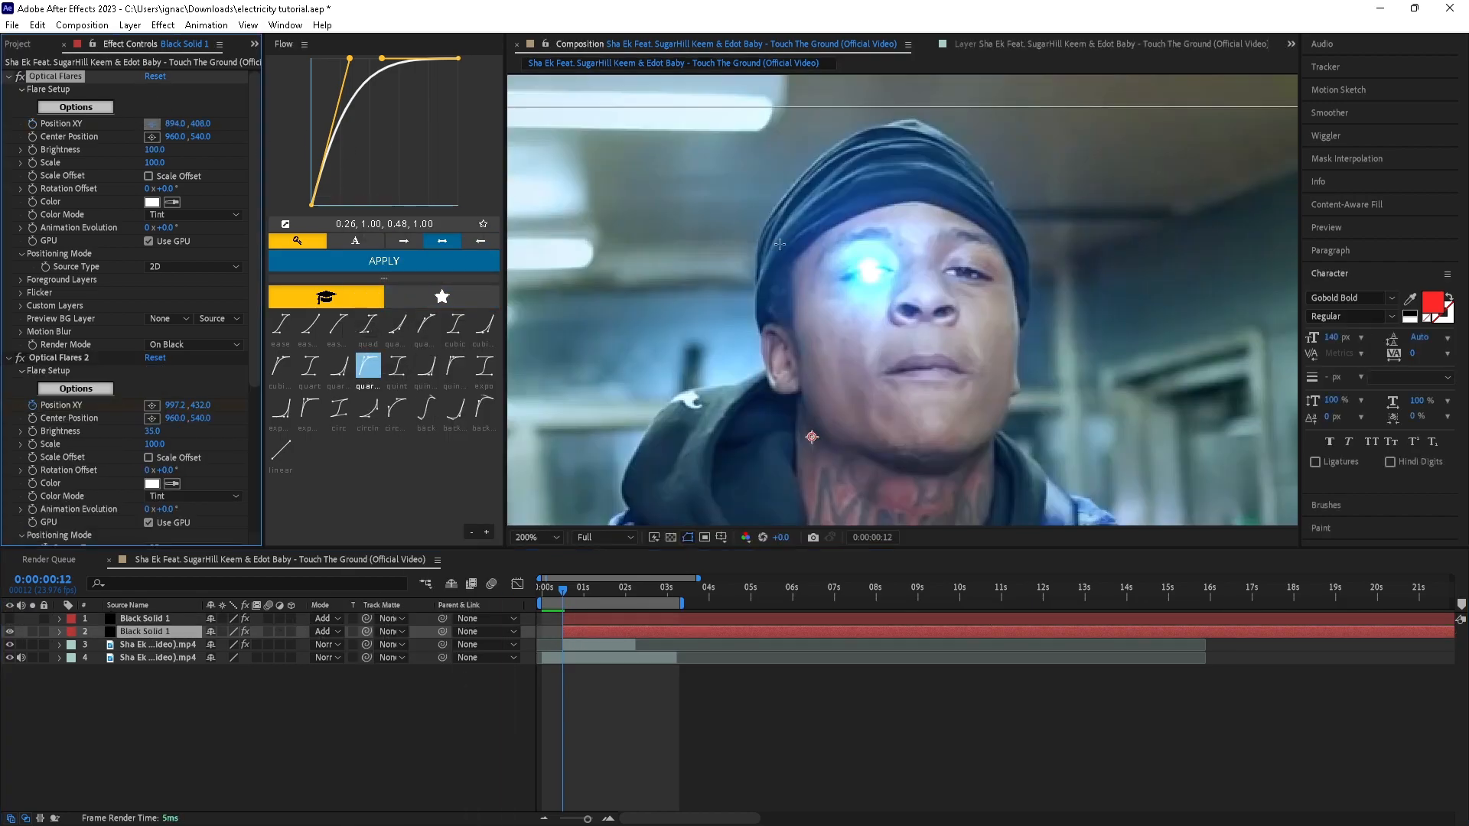
key(Delete)
scroll(1117, 307, up, 1)
drag(621, 233, 873, 262)
key(ctrl+s)
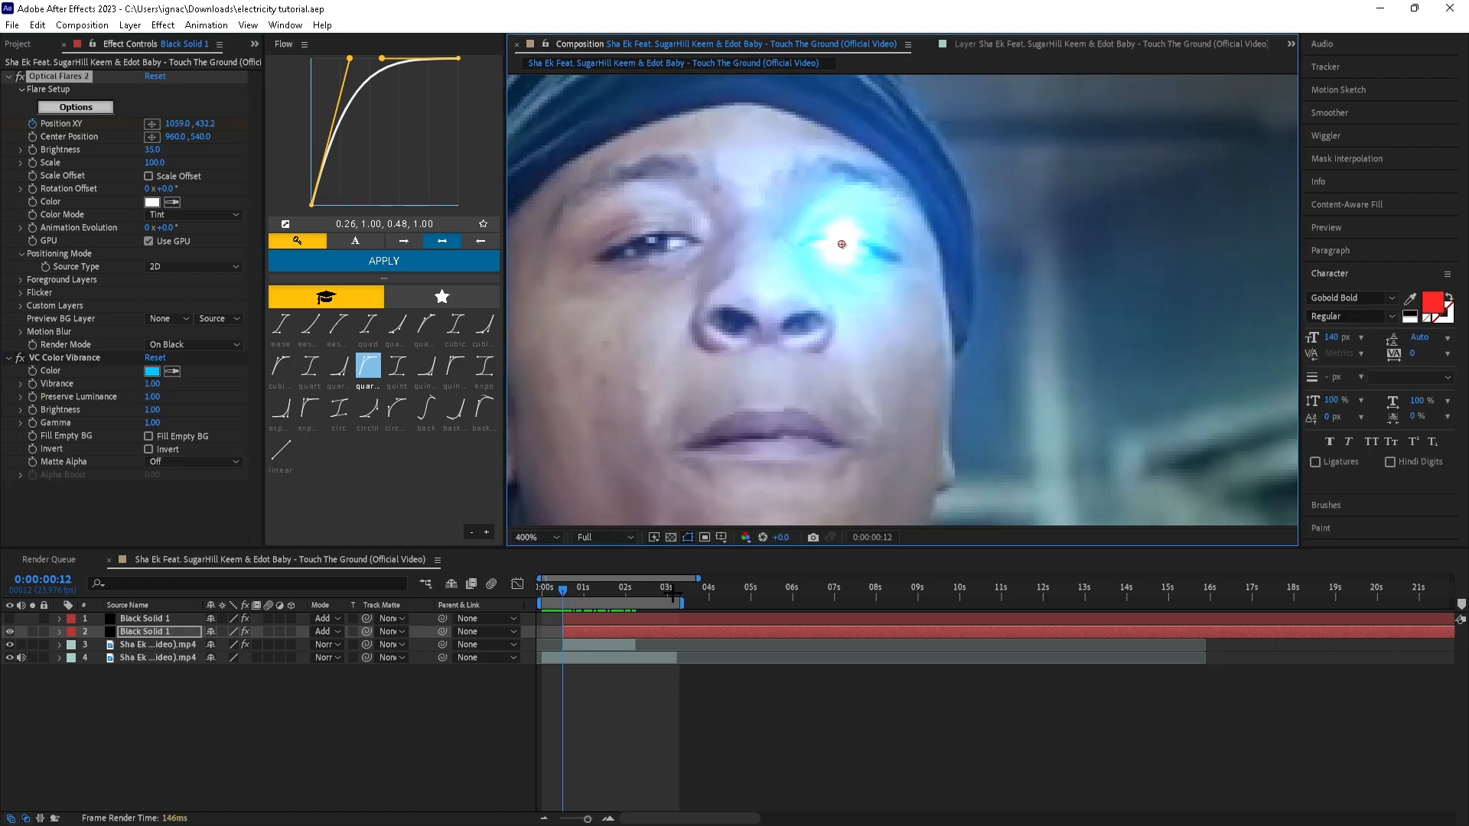
- Delete the second solid's copied Position XY keyframes after 0:00:00:12 and place its flare on the other eye at about 1062, 432
key(u)
drag(653, 652, 566, 669)
key(Delete)
scroll(820, 265, up, 1)
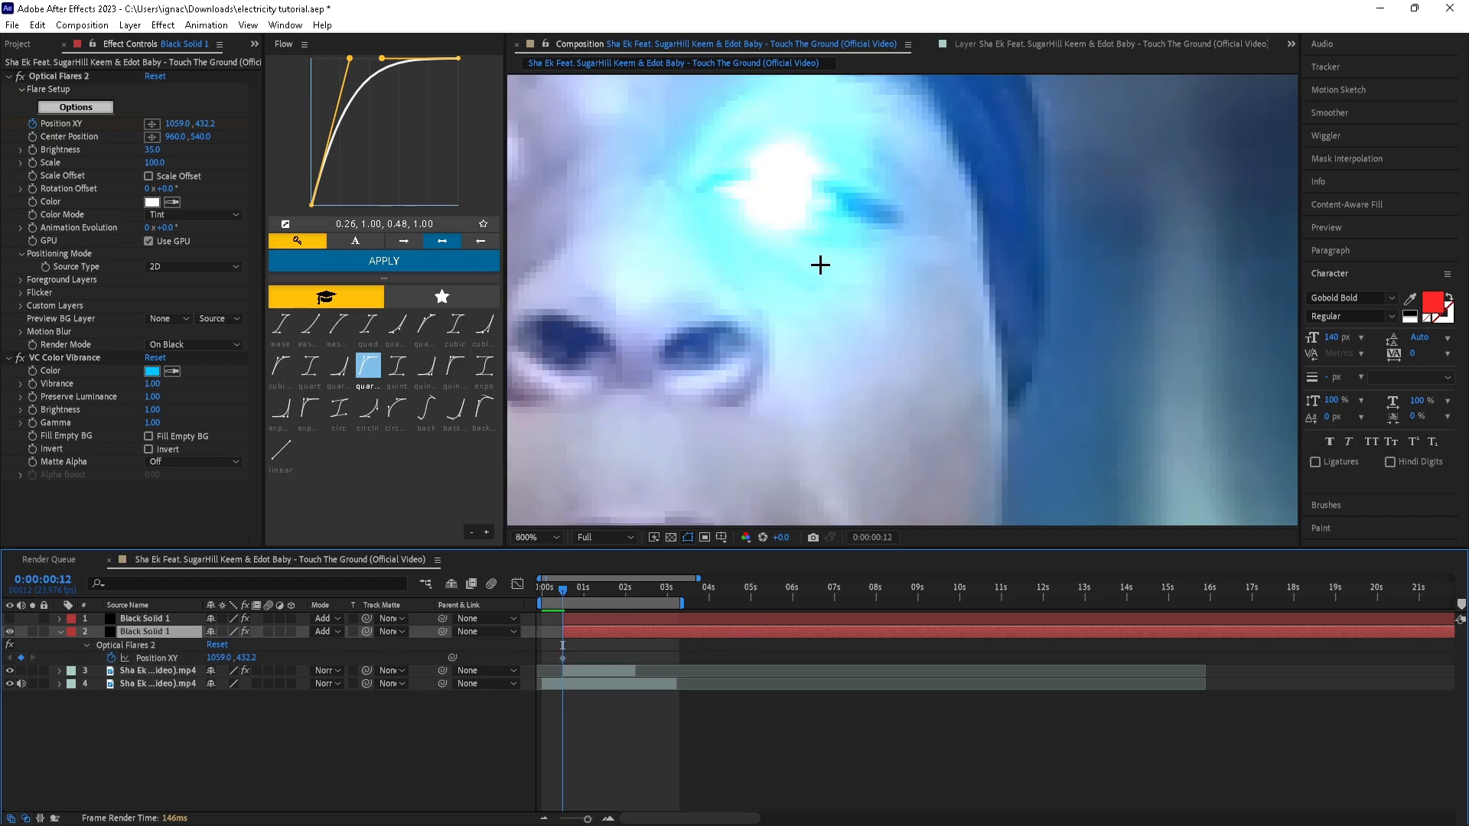
click(152, 123)
click(801, 186)
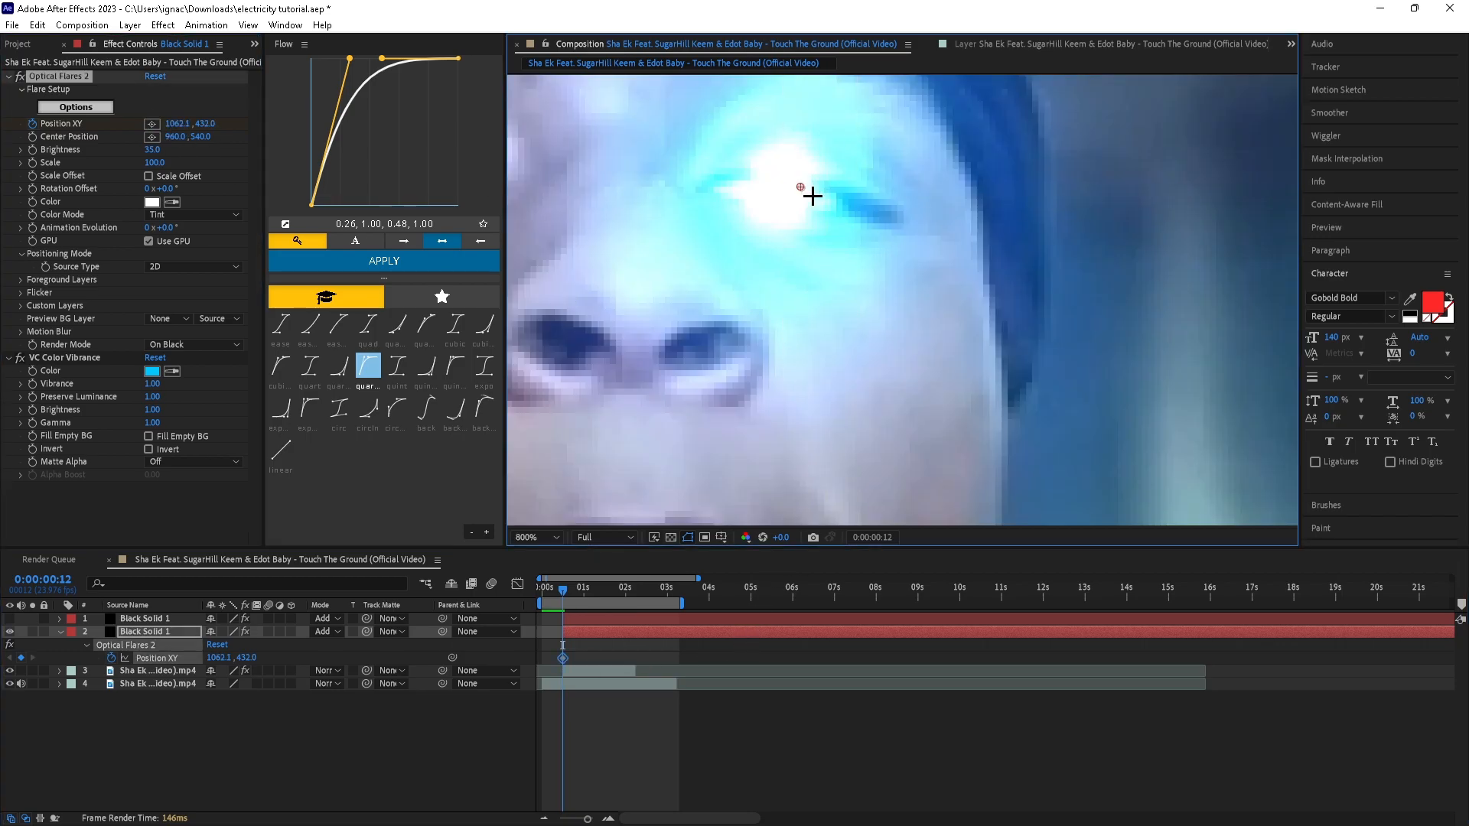
- Keyframe the second flare's Position XY frame by frame up to 0:00:02:05 so it follows the other eye, and save
key(Page_Down)
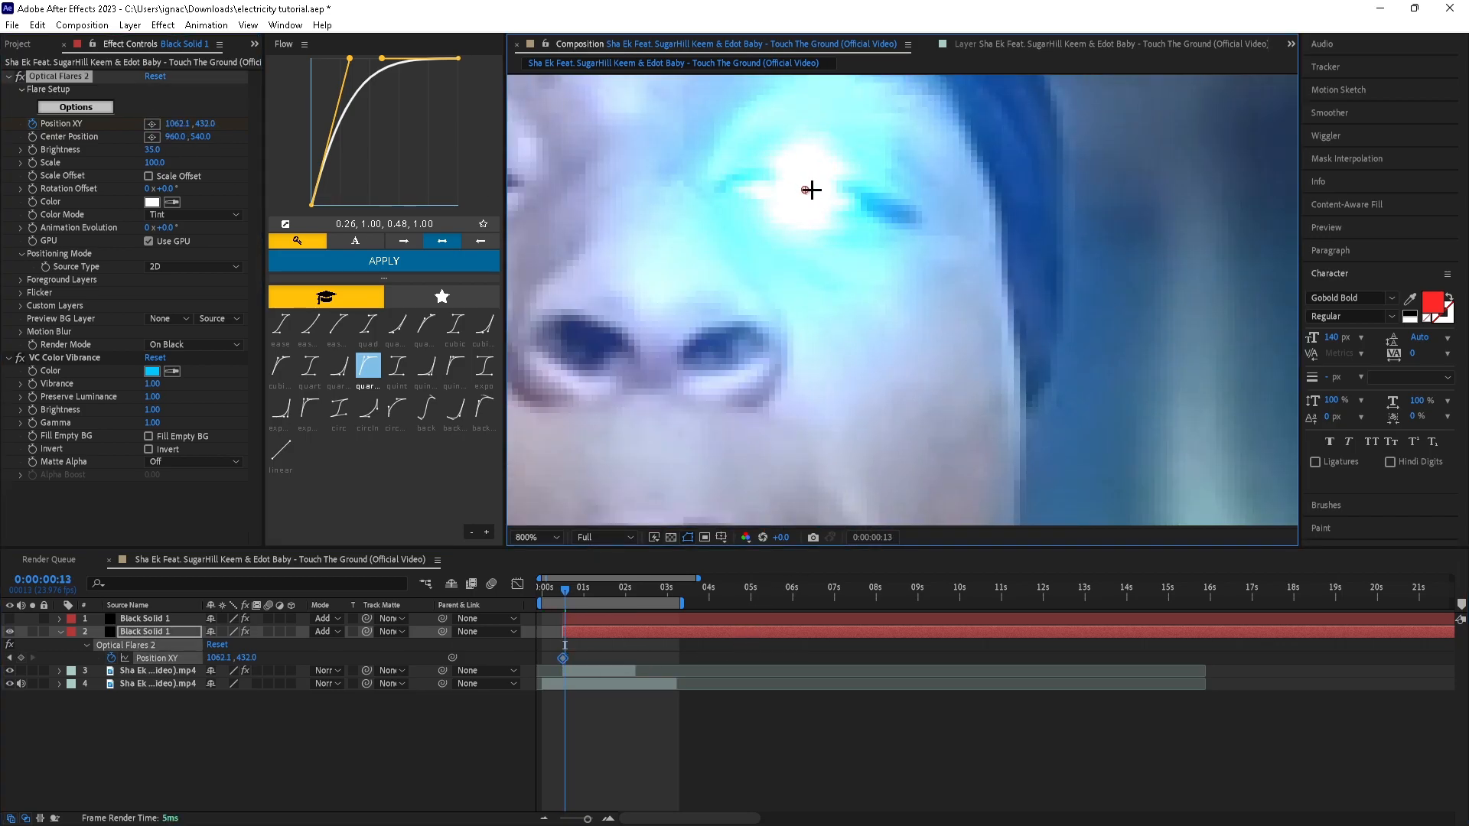
key(Page_Down)
scroll(811, 189, down, 1)
drag(856, 245, 1028, 167)
key(Page_Down)
key(Page_Down)
key(Page_Down)
key(Page_Down)
key(Page_Down)
key(Page_Down)
key(Page_Down)
key(Page_Down)
key(Page_Down)
key(Page_Down)
key(Page_Down)
key(Page_Down)
key(Page_Down)
key(Page_Down)
key(Page_Down)
key(Page_Down)
key(Page_Down)
key(Page_Down)
key(Page_Down)
key(Page_Down)
key(Page_Down)
key(Page_Down)
key(Page_Down)
key(Page_Down)
key(Page_Down)
key(Page_Down)
key(Page_Down)
key(Page_Down)
key(Page_Down)
key(Page_Down)
key(Page_Down)
key(Page_Down)
key(Page_Down)
key(Page_Down)
key(Page_Down)
key(Page_Down)
key(Page_Down)
key(Page_Down)
key(Page_Down)
key(ctrl+s)
- Cut both flare solids at 0:00:02:06 and delete the remainder, with both solids shown
key(slash)
key(Page_Down)
key(ctrl+shift+d)
key(Delete)
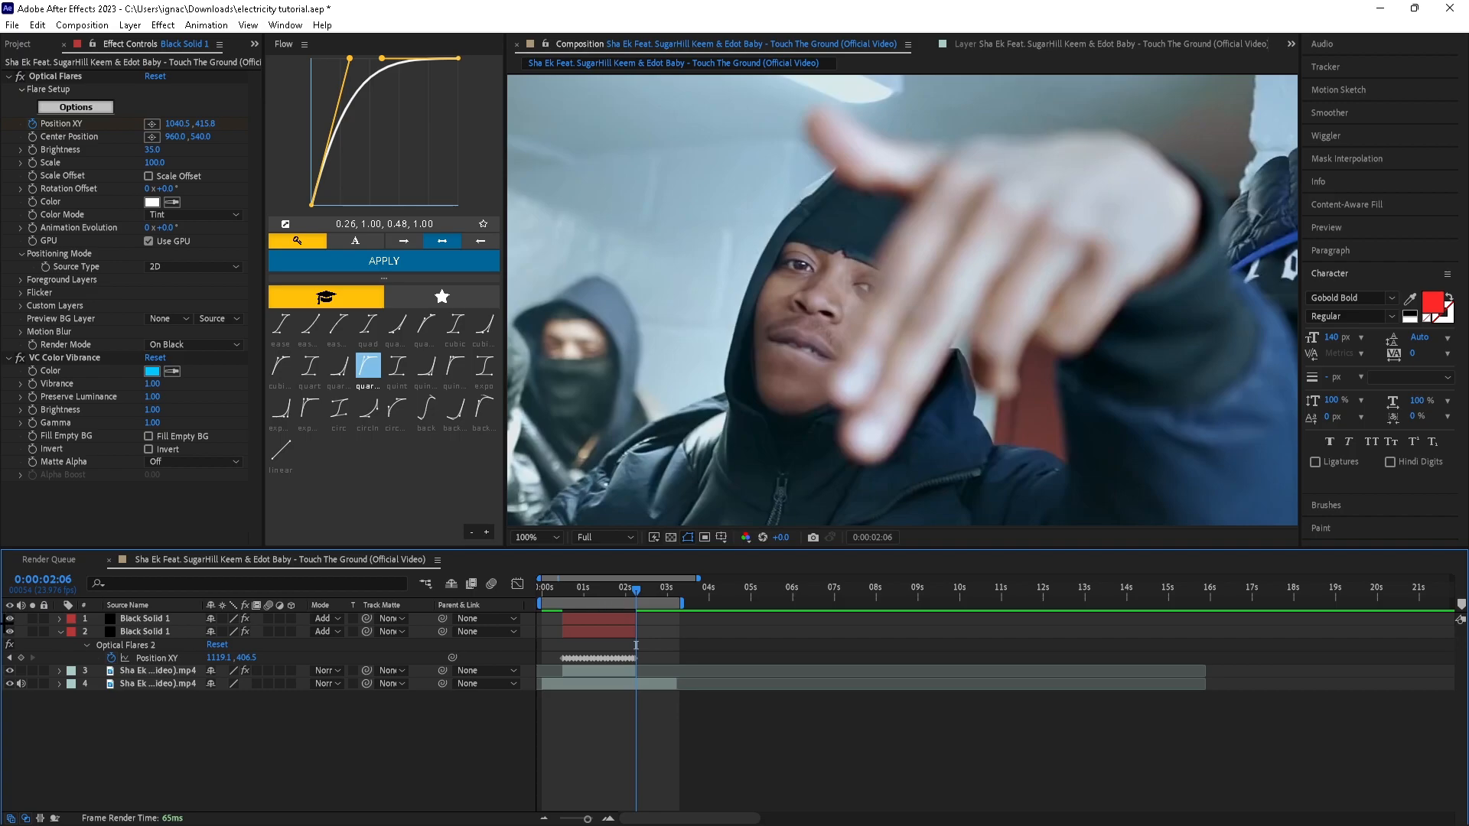
- Preview both glowing eyes from about 0:00:00:11 to check how they track the face
click(160, 618)
drag(590, 594, 585, 594)
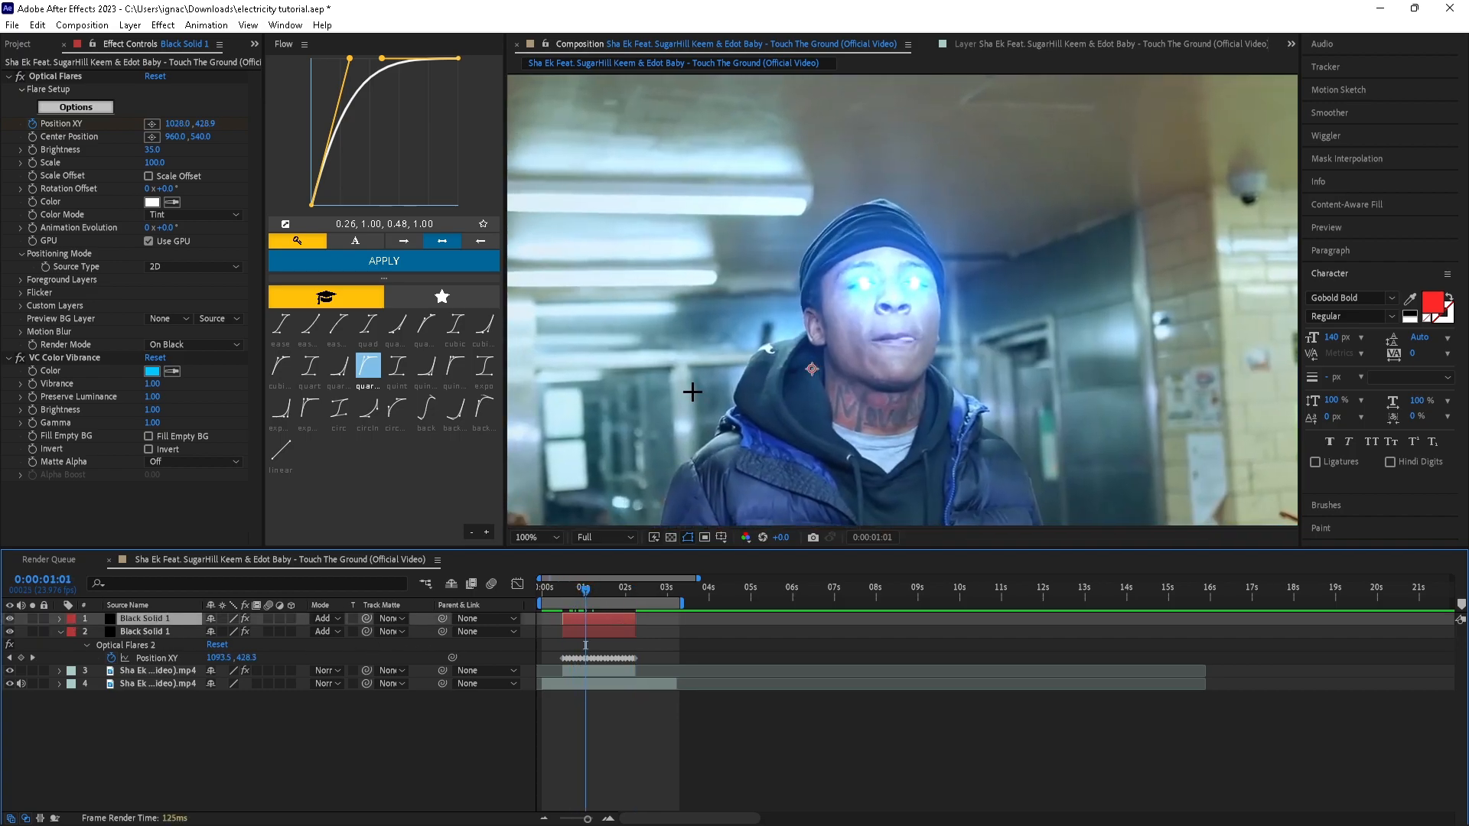
scroll(692, 392, down, 2)
click(561, 590)
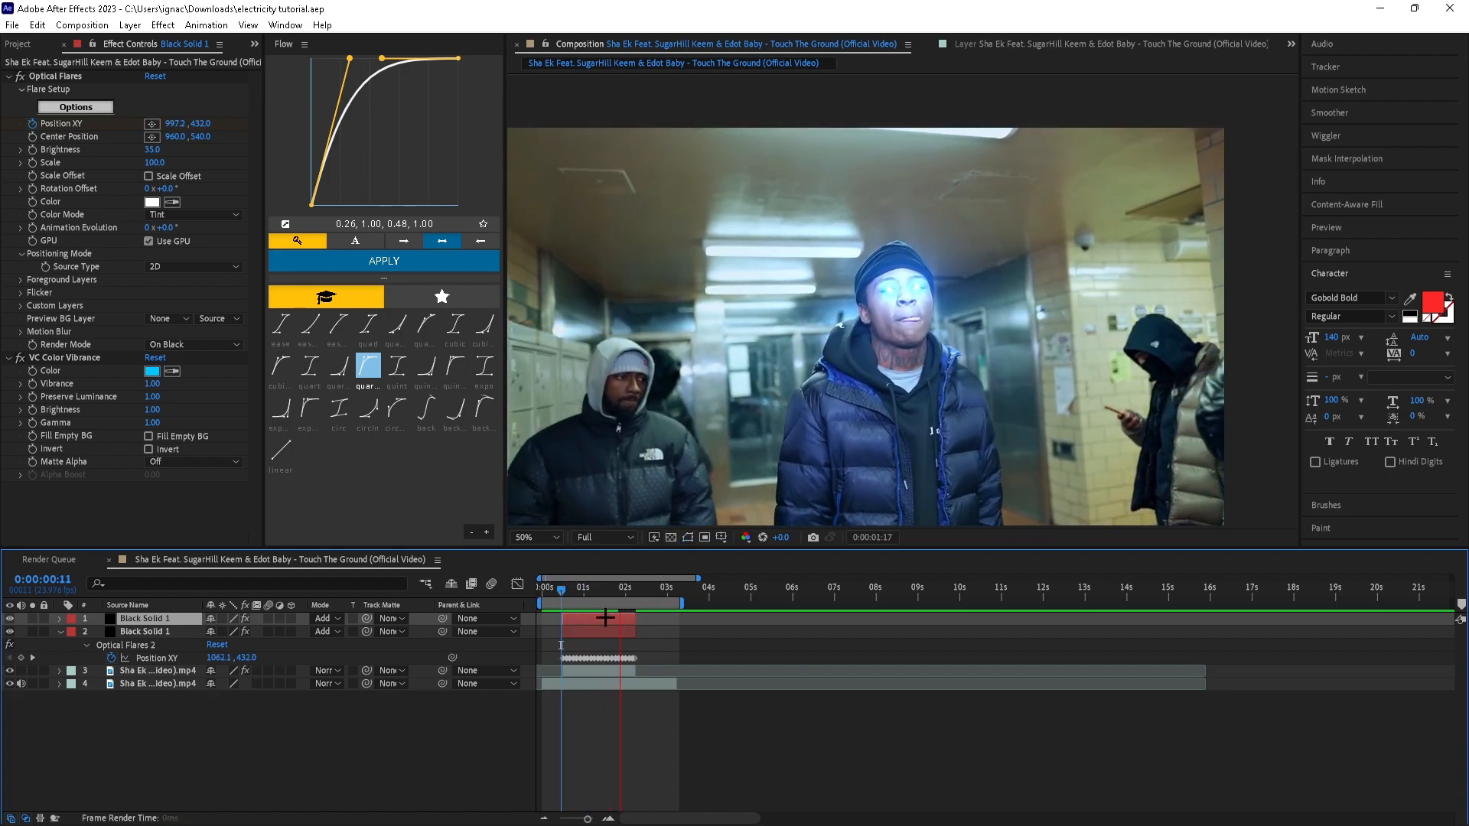
click(561, 590)
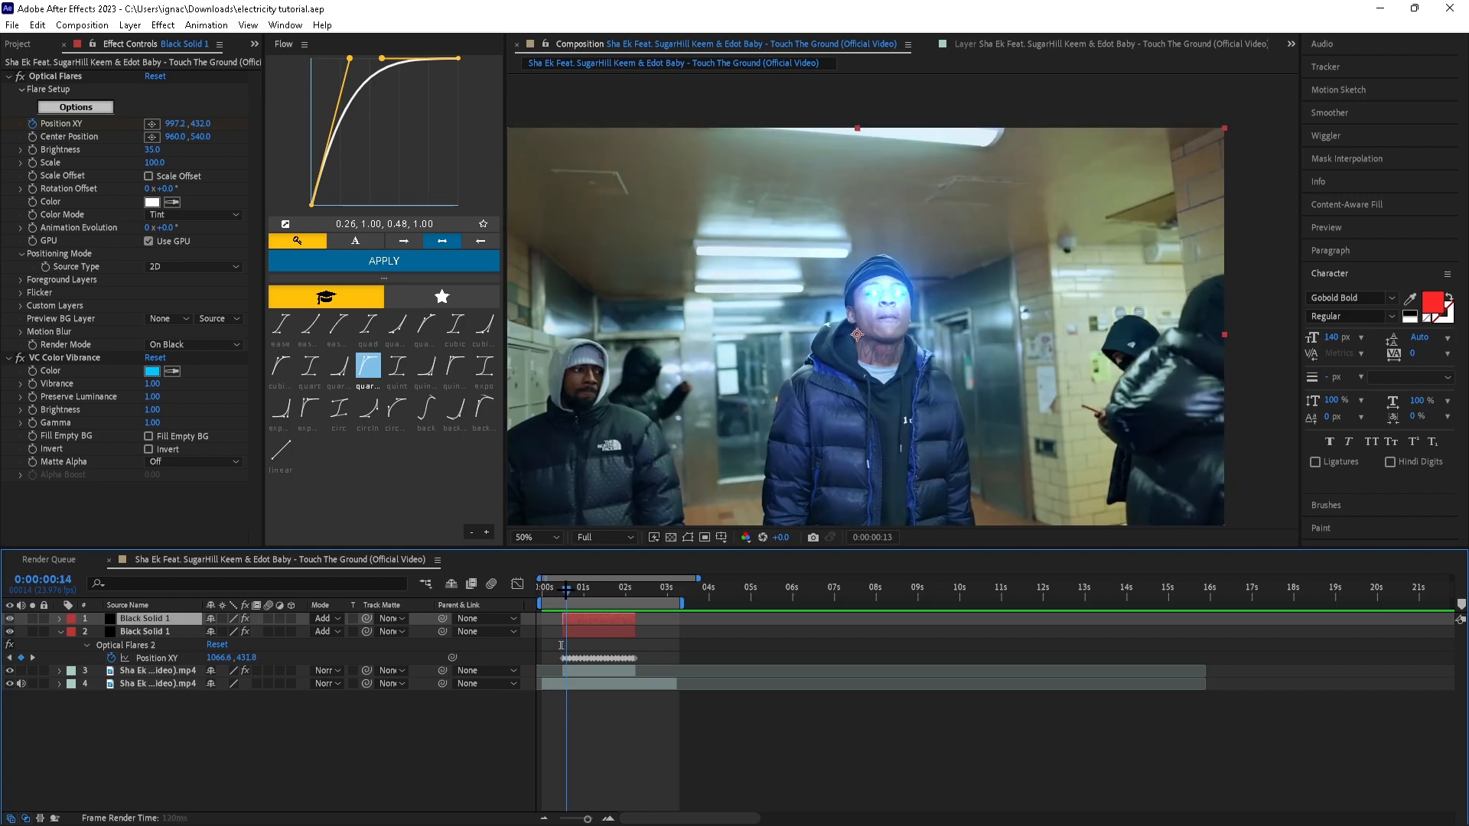
key(space)
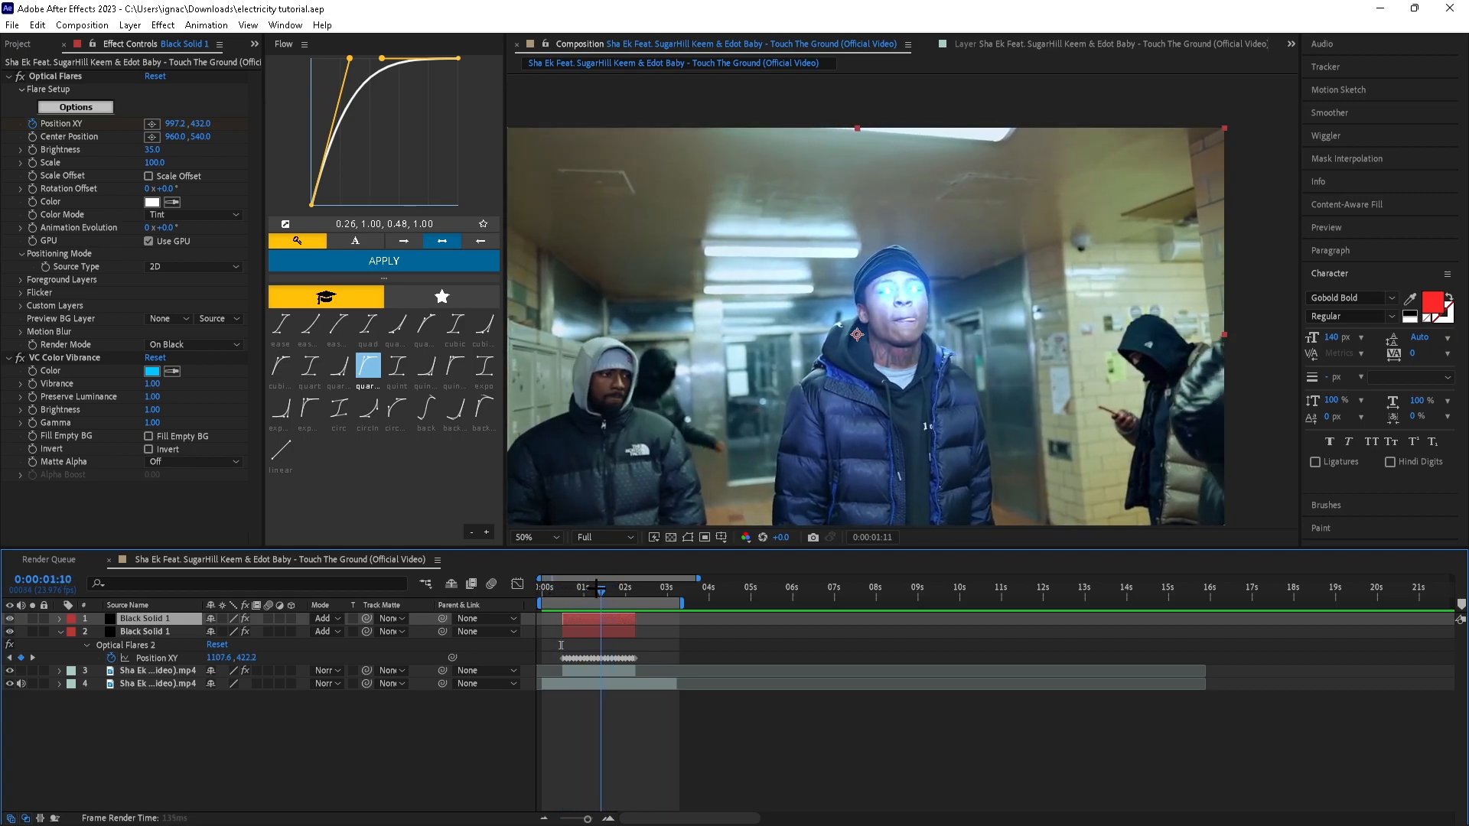
- Return to 0:00:00:12, create a 1920 x 1080 px solid named Black Solid 2 and duplicate it
click(562, 604)
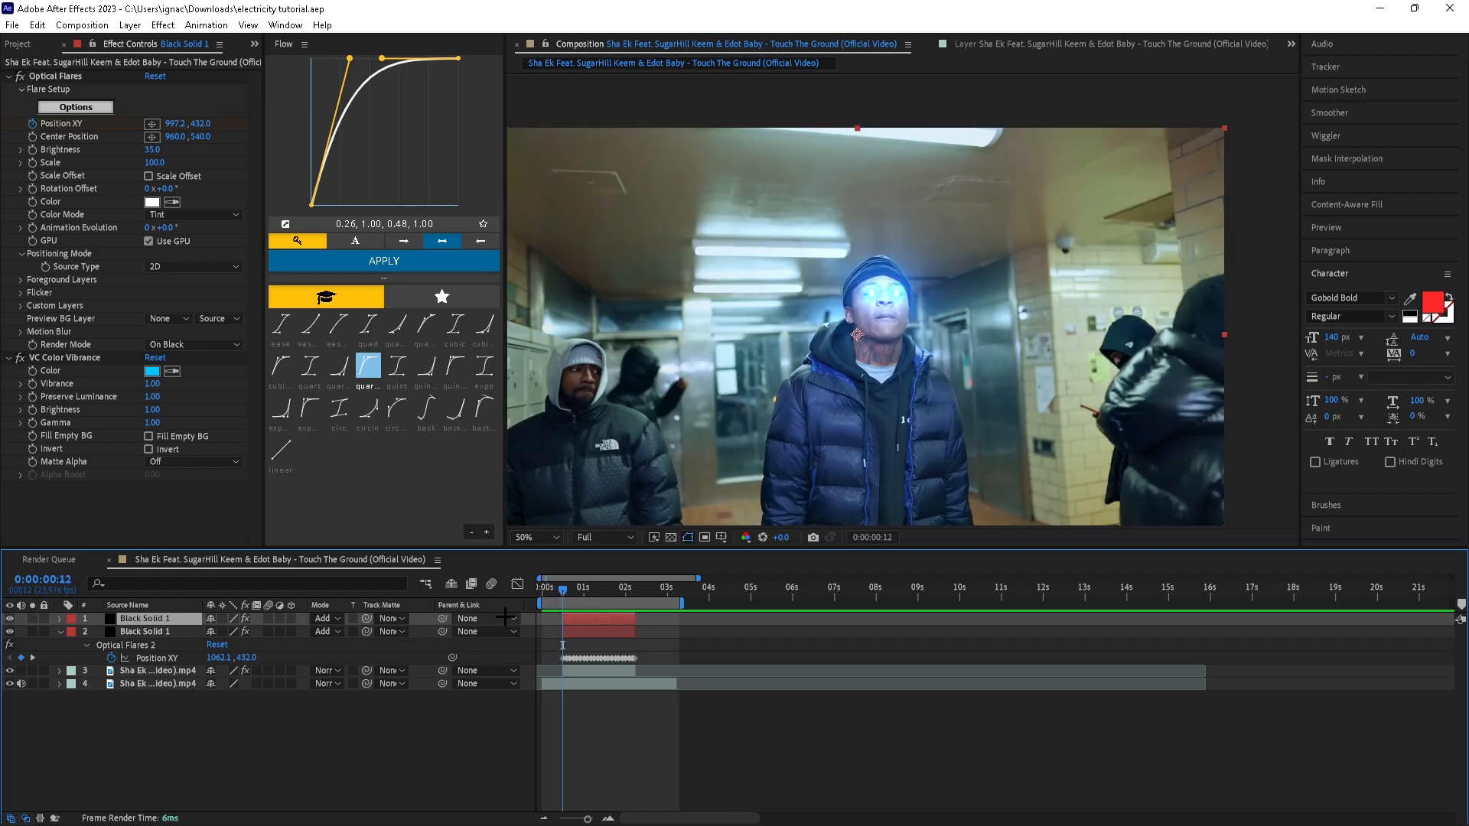
right_click(541, 610)
mouse_move(574, 622)
click(746, 670)
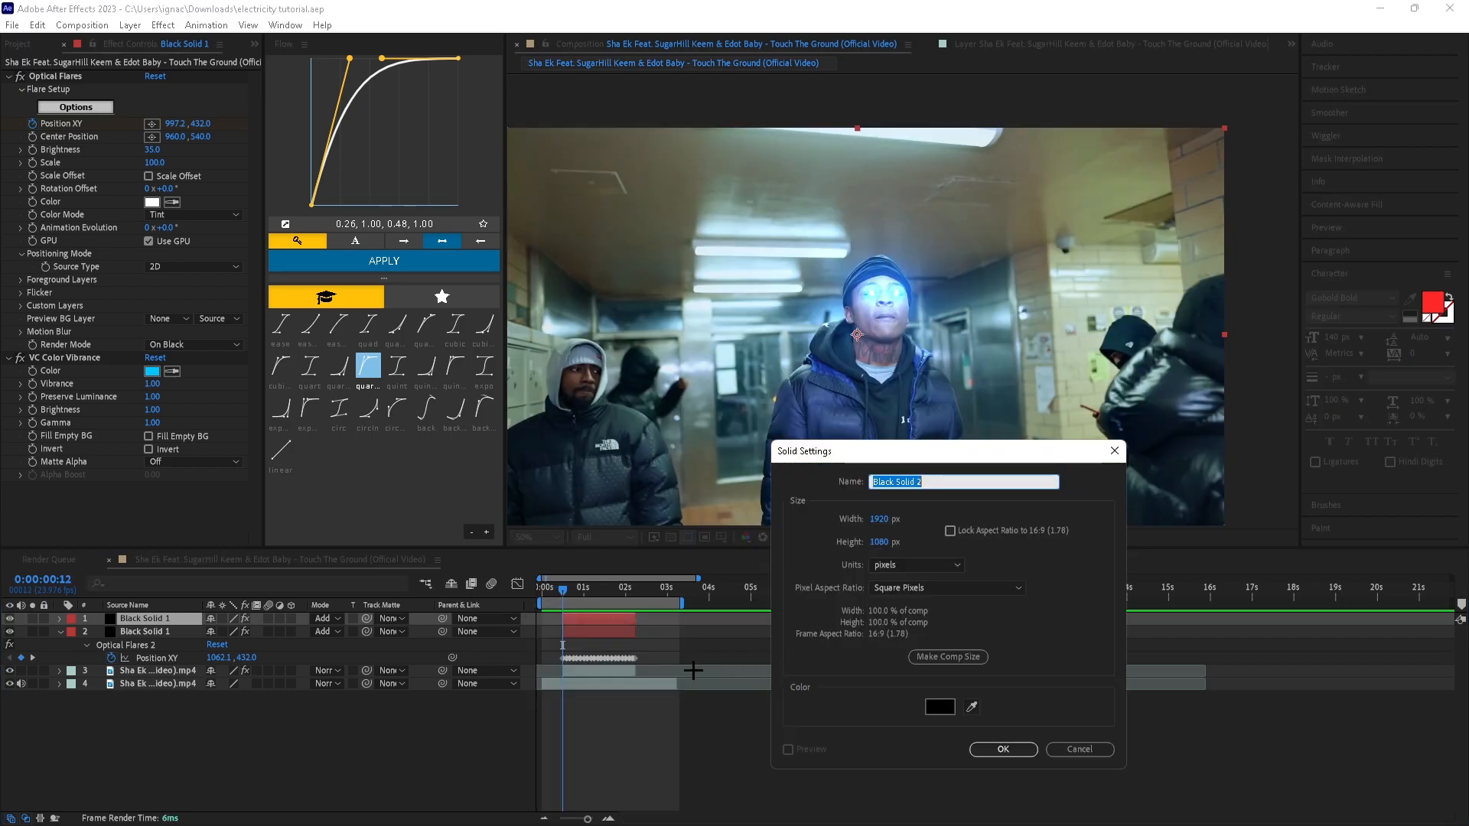
click(977, 745)
key(ctrl+d)
- Trim both Black Solid 2 layers to start at 0:00:00:12 and end just before three seconds
shift+click(561, 630)
key(ctrl+shift+d)
key(Delete)
click(557, 619)
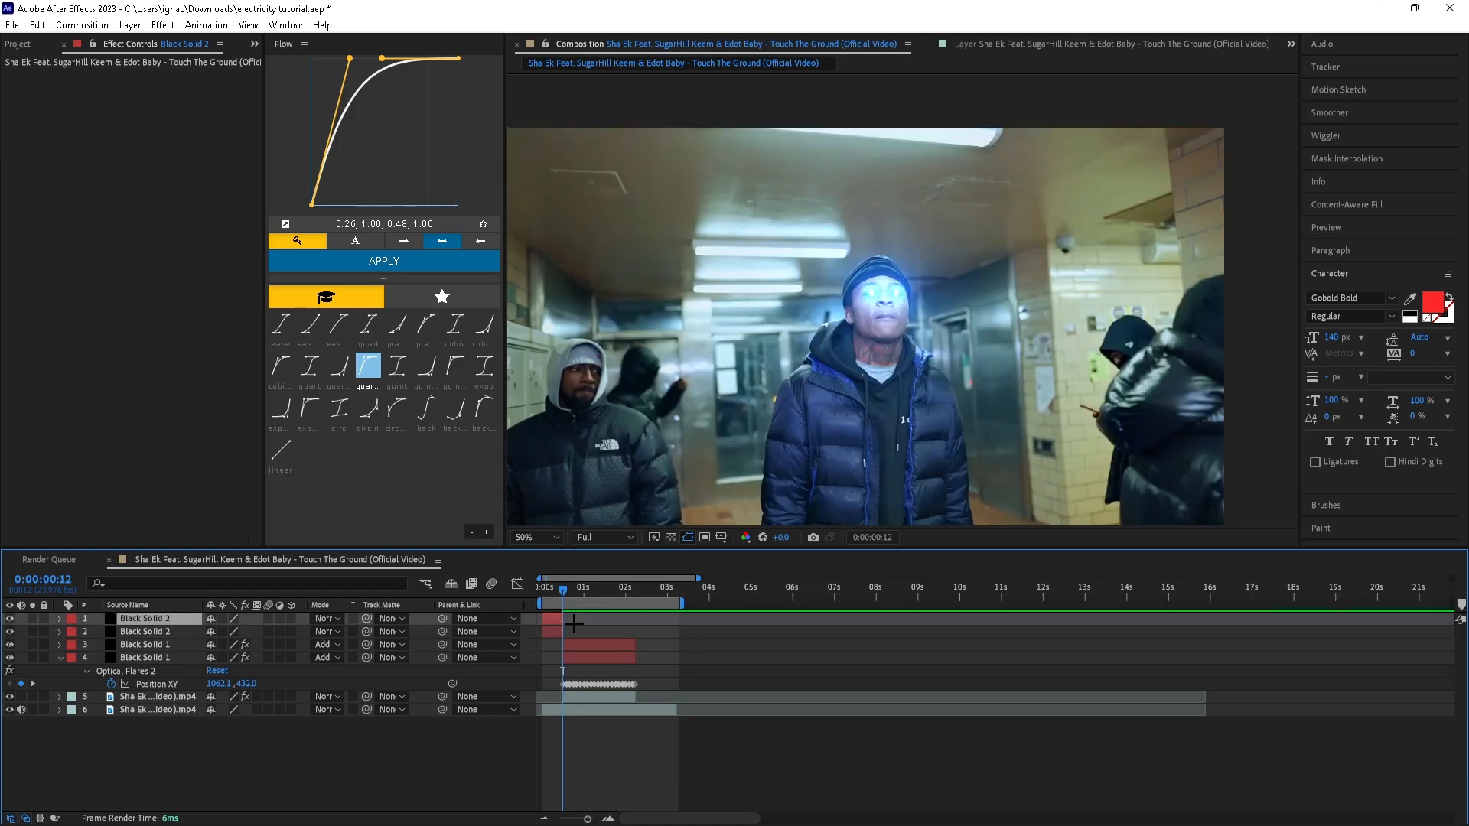
shift+click(566, 630)
drag(566, 627, 663, 627)
key(ctrl+shift+d)
click(575, 633)
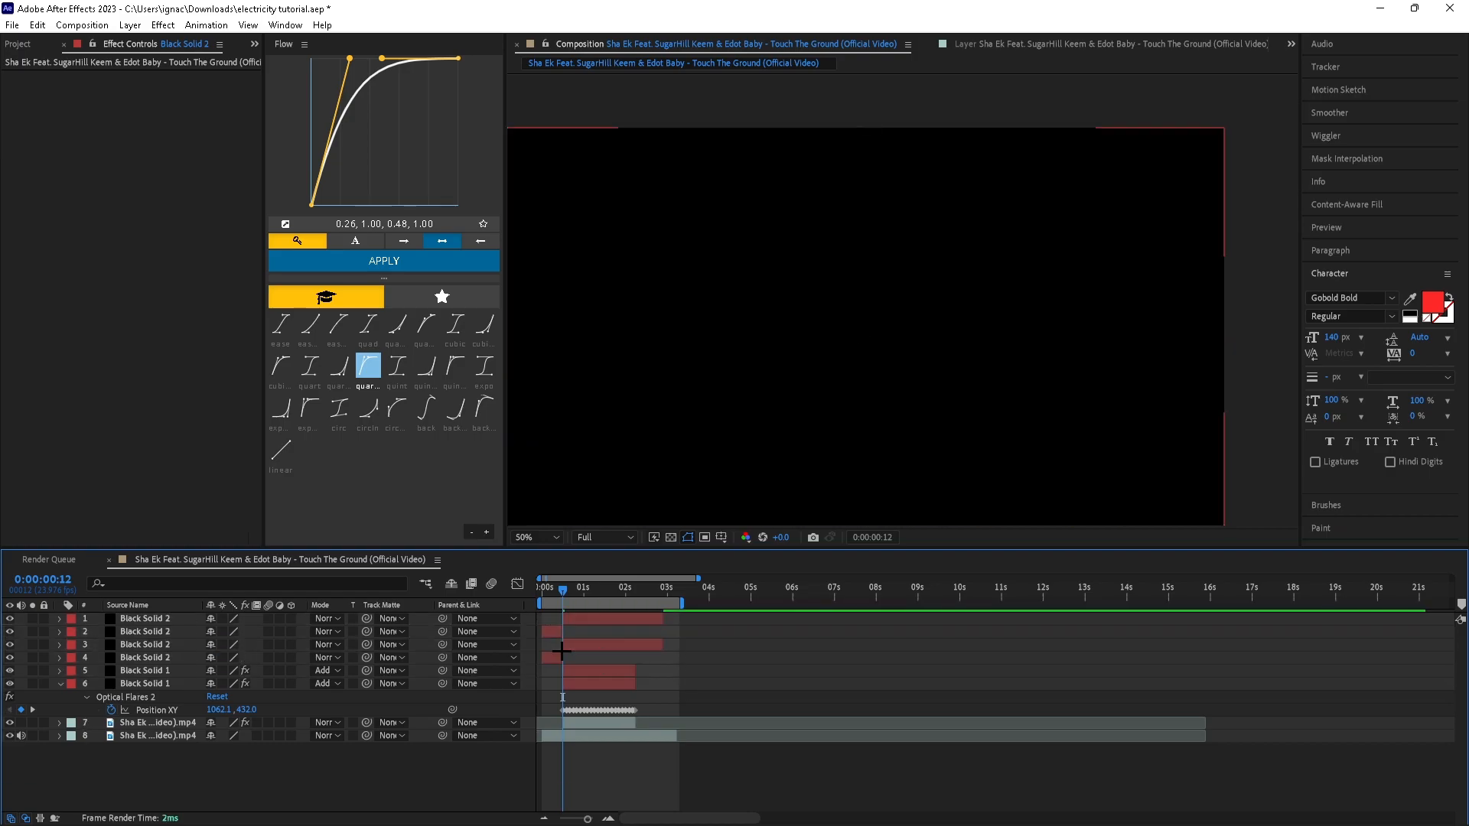
click(556, 632)
key(Delete)
click(554, 644)
key(Delete)
- Hide both Black Solid 1 flare layers
click(583, 633)
click(577, 647)
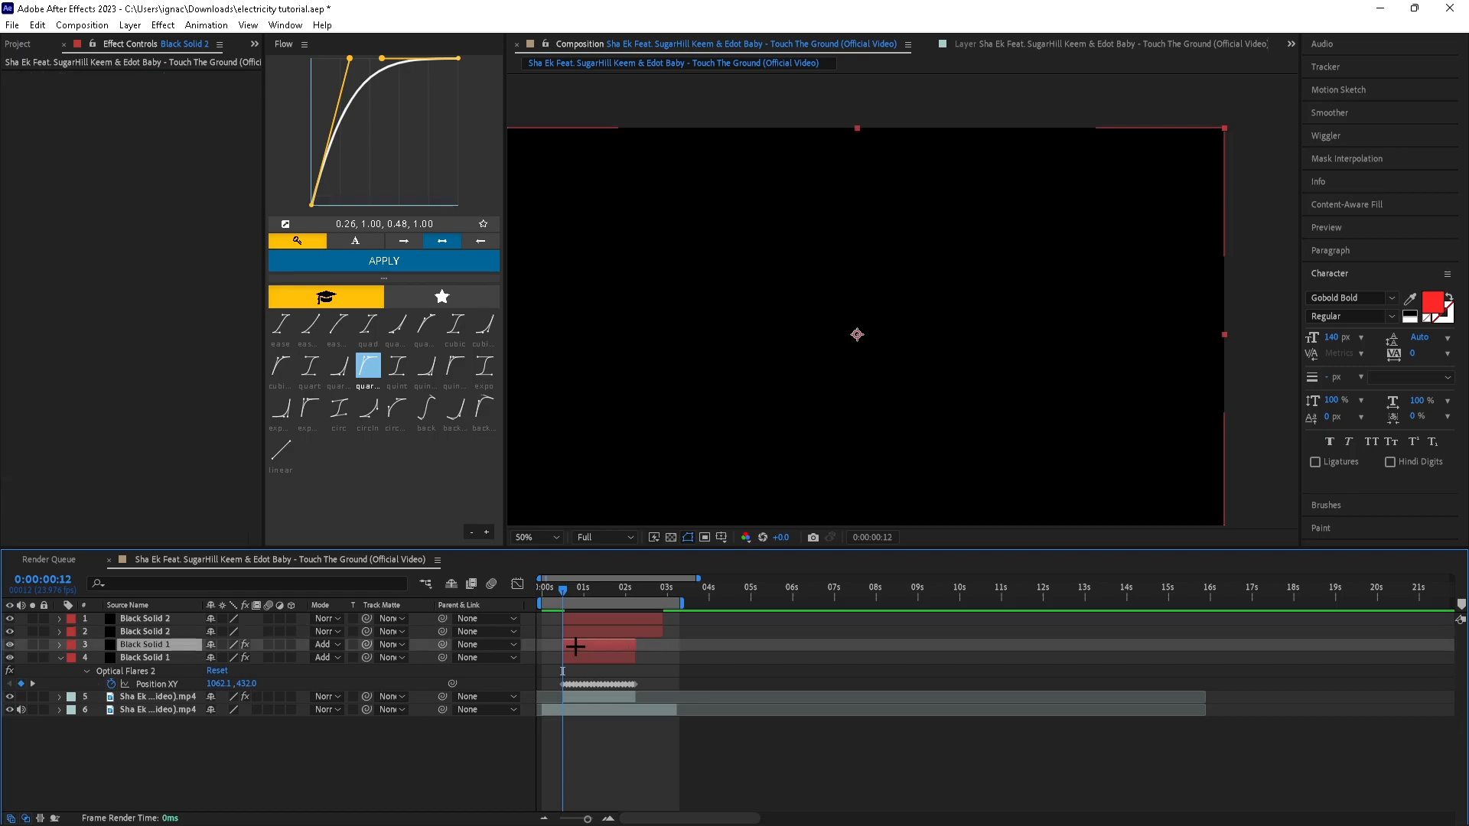
shift+click(574, 657)
drag(9, 657, 9, 644)
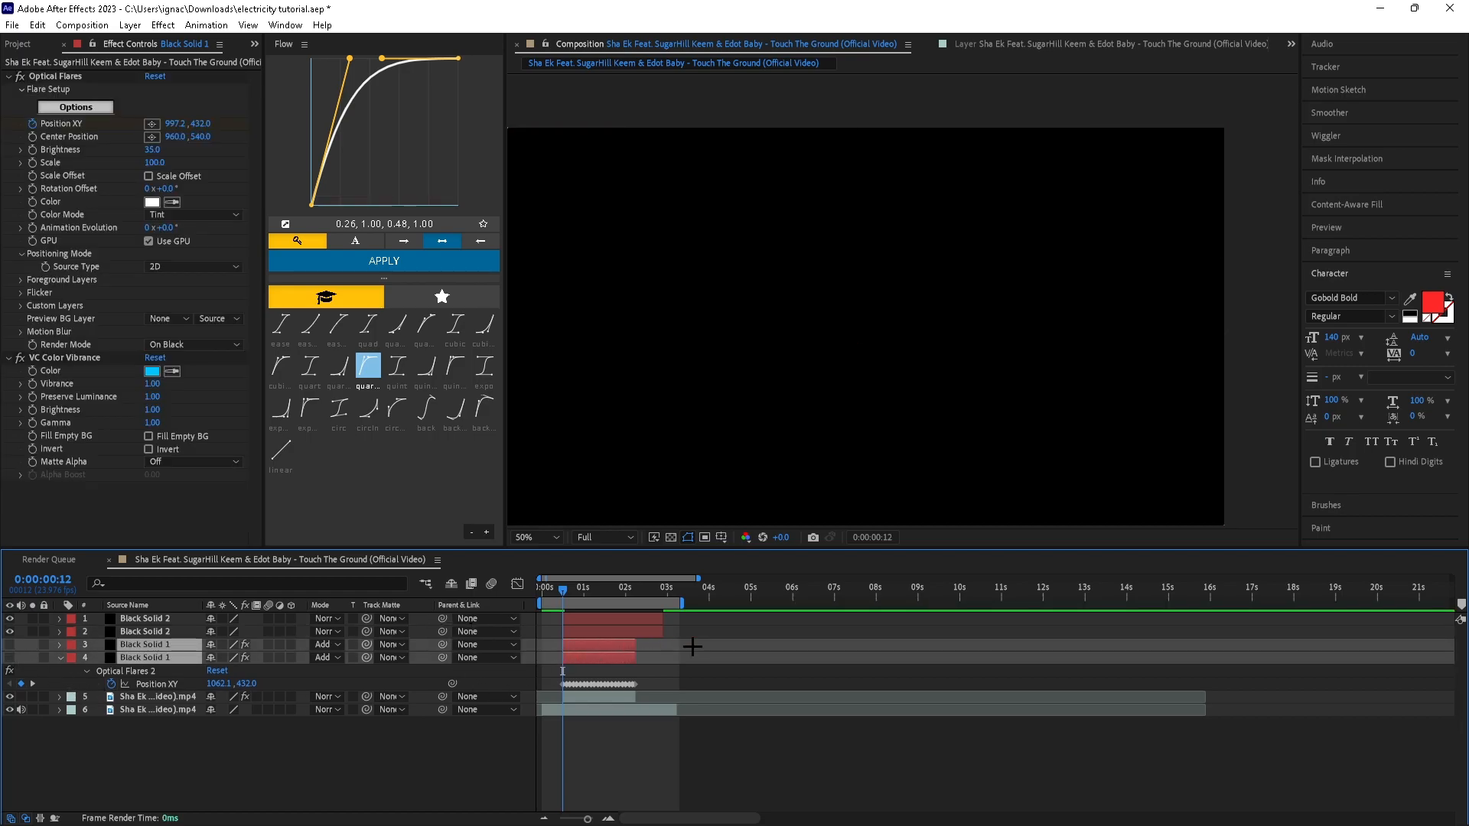
- Apply Advanced Lightning to the lower Black Solid 2
click(622, 629)
key(ctrl+space)
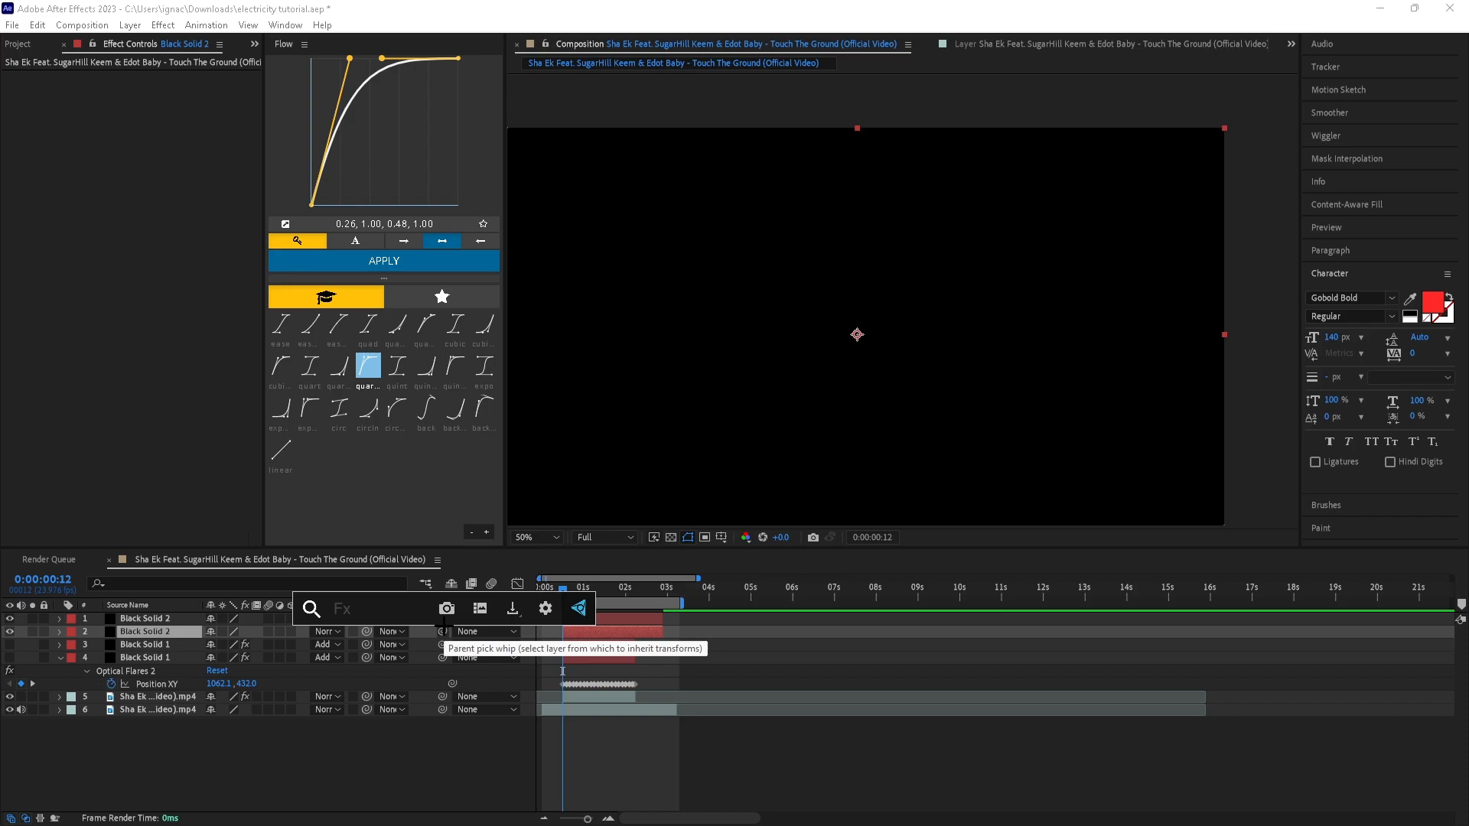
text(adv)
key(Return)
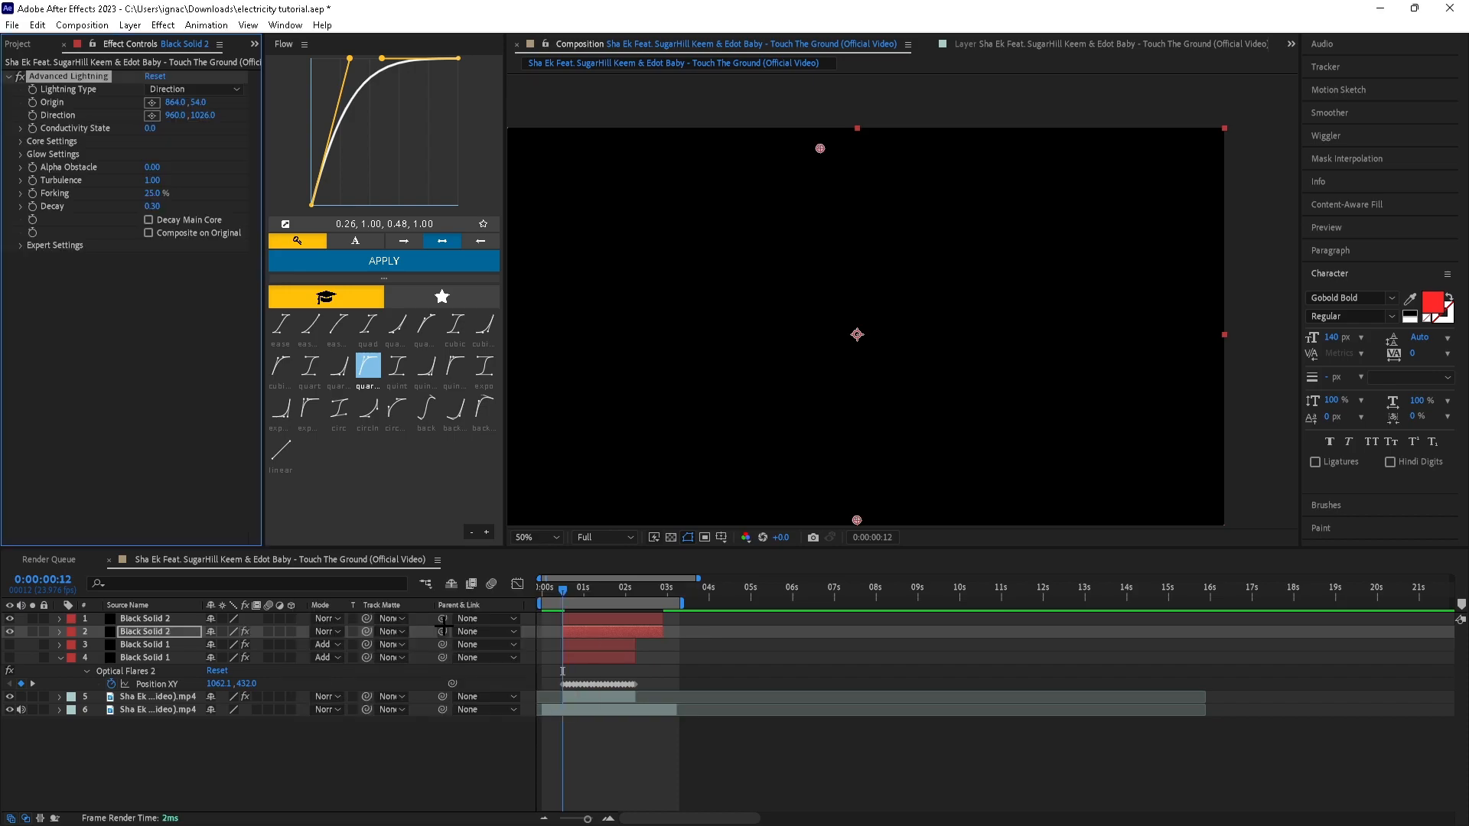
- Hide the top Black Solid 2 and set the lightning's Glow Radius to 1.0
click(9, 619)
drag(966, 379, 1010, 377)
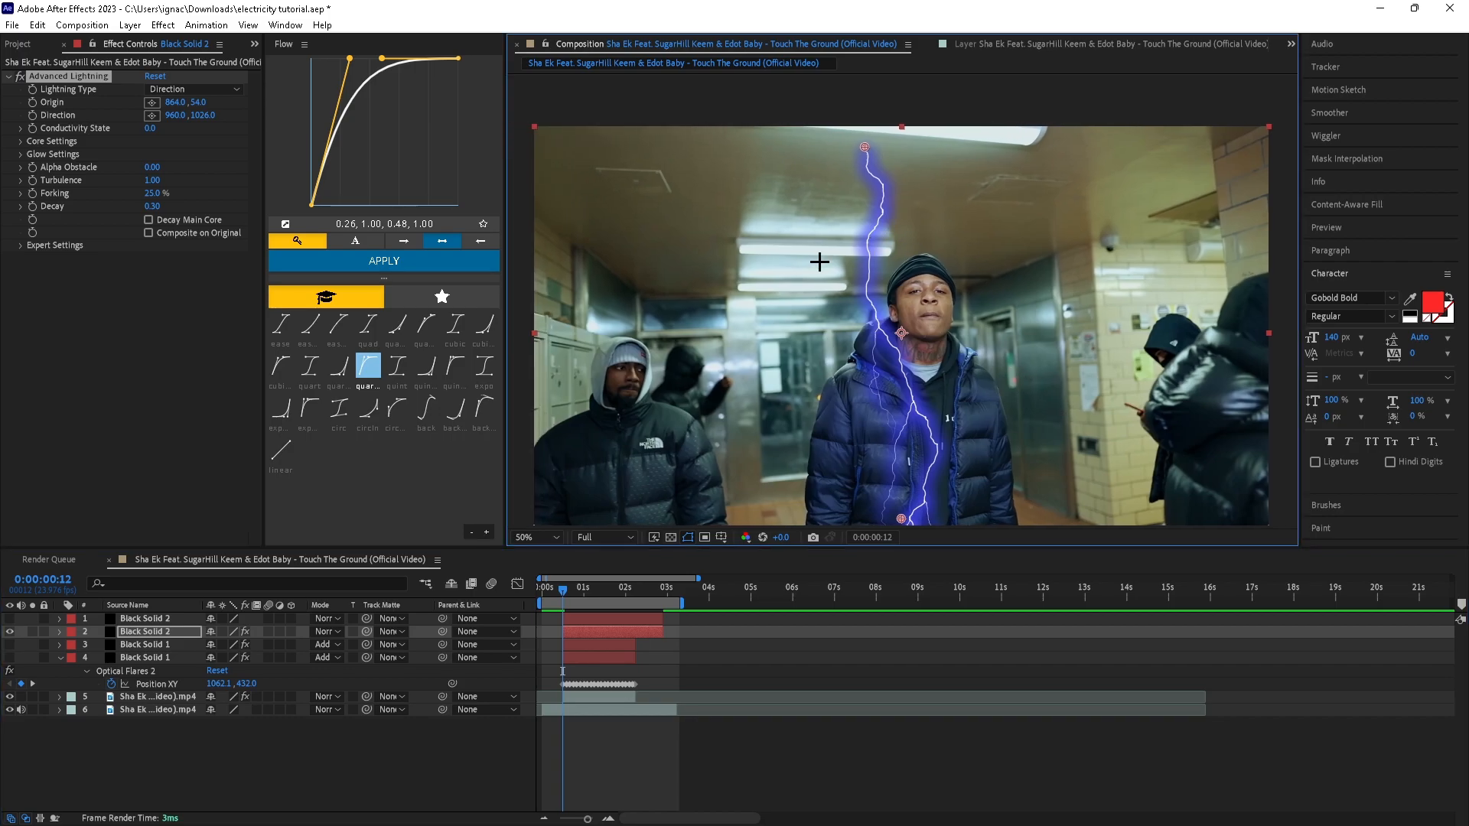
click(19, 155)
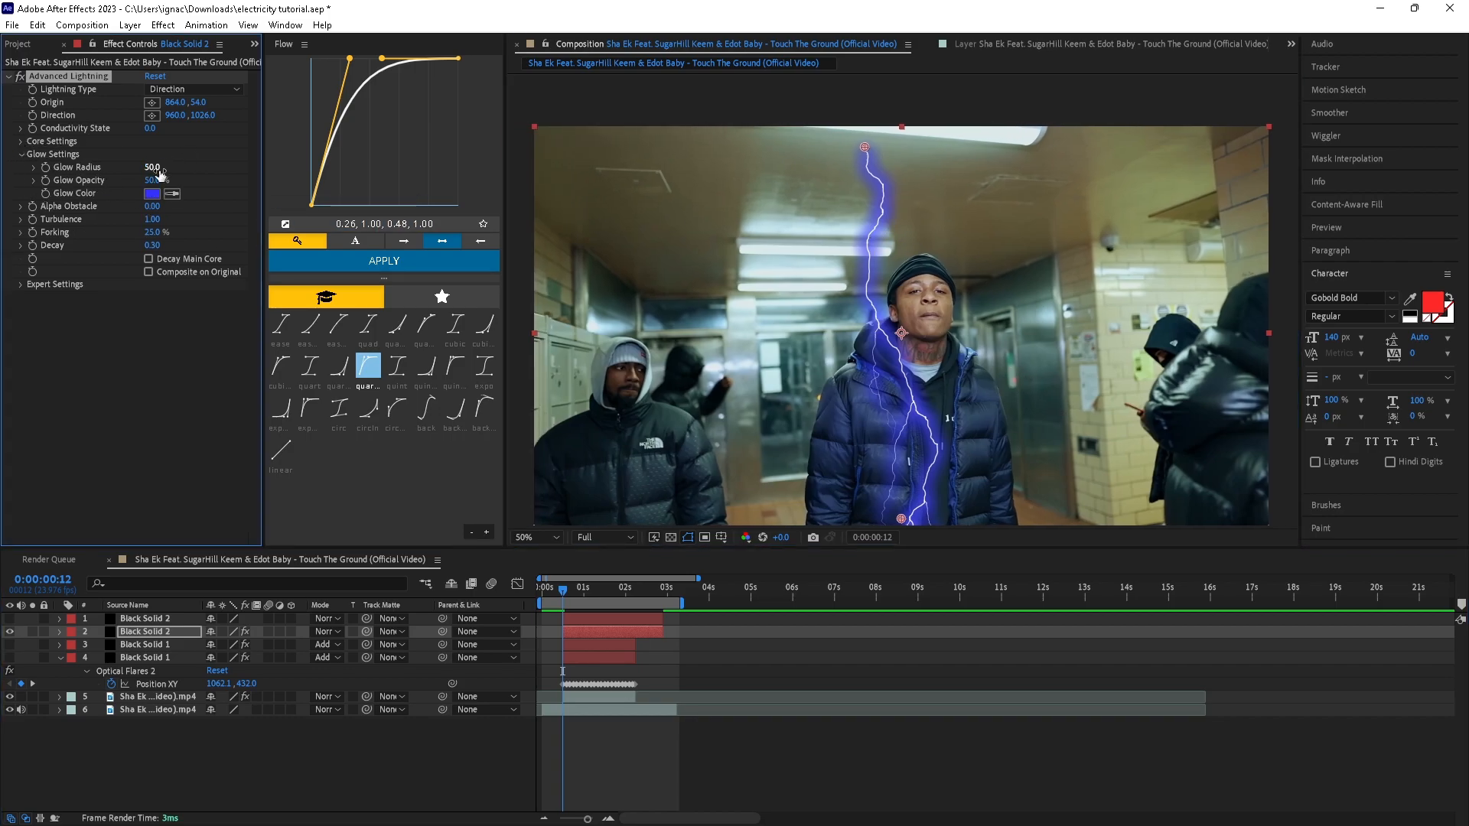
key(Return)
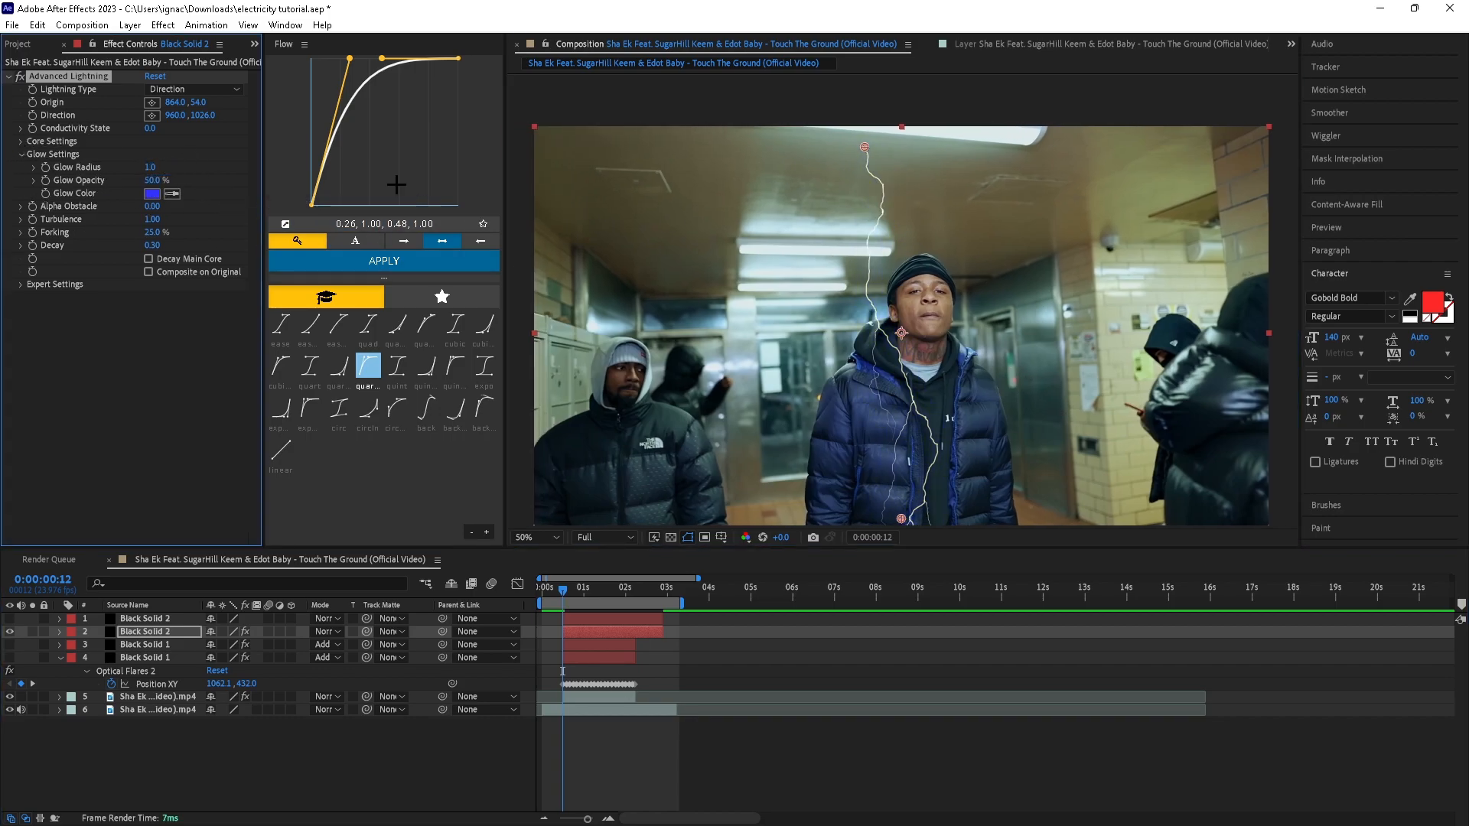
- Place the lightning's Origin on the man's eye at about 995, 433 and start keyframing it at 0:00:00:12
click(152, 102)
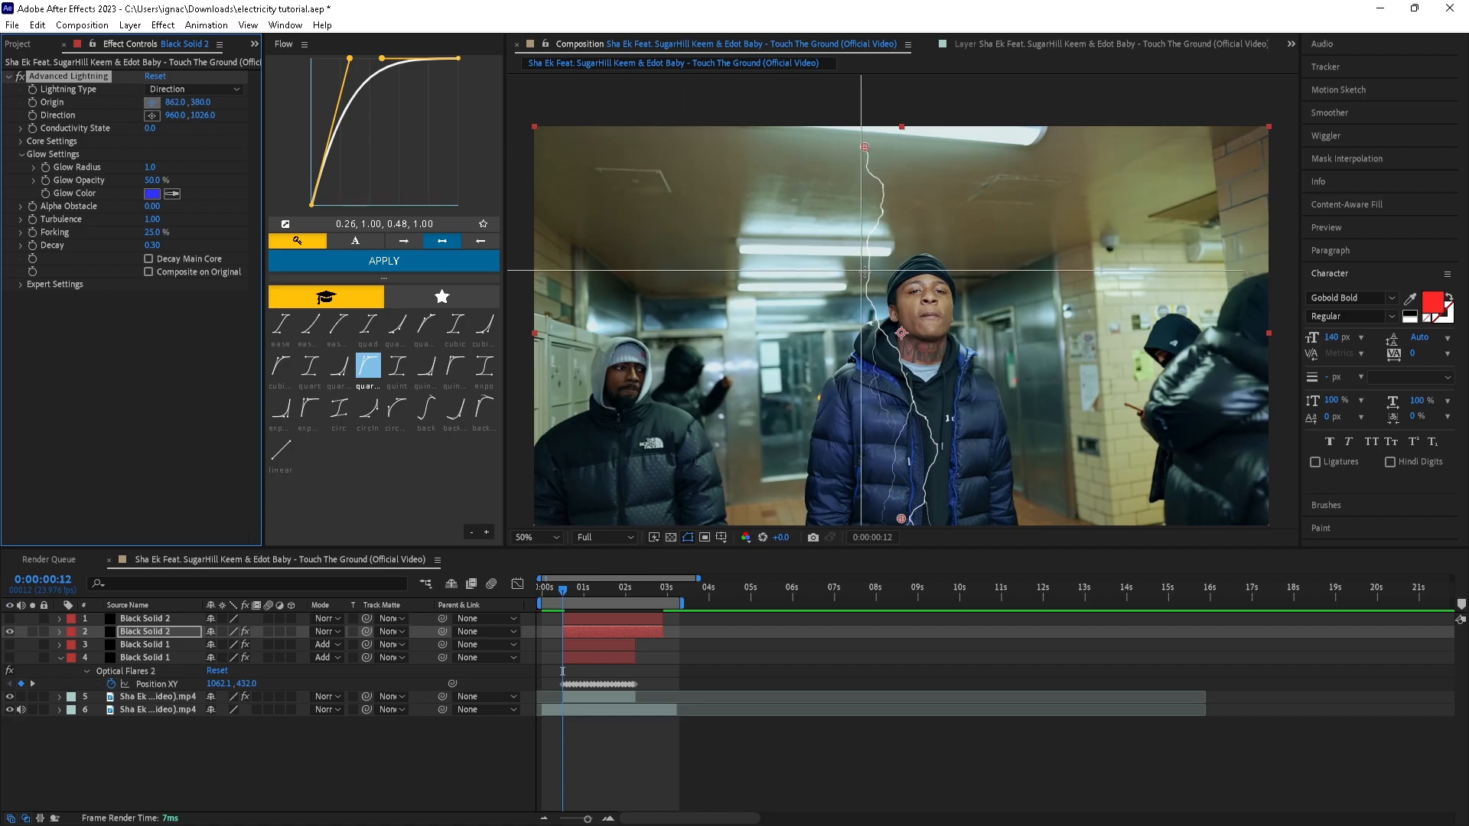
click(914, 293)
scroll(902, 300, up, 4)
scroll(995, 326, up, 2)
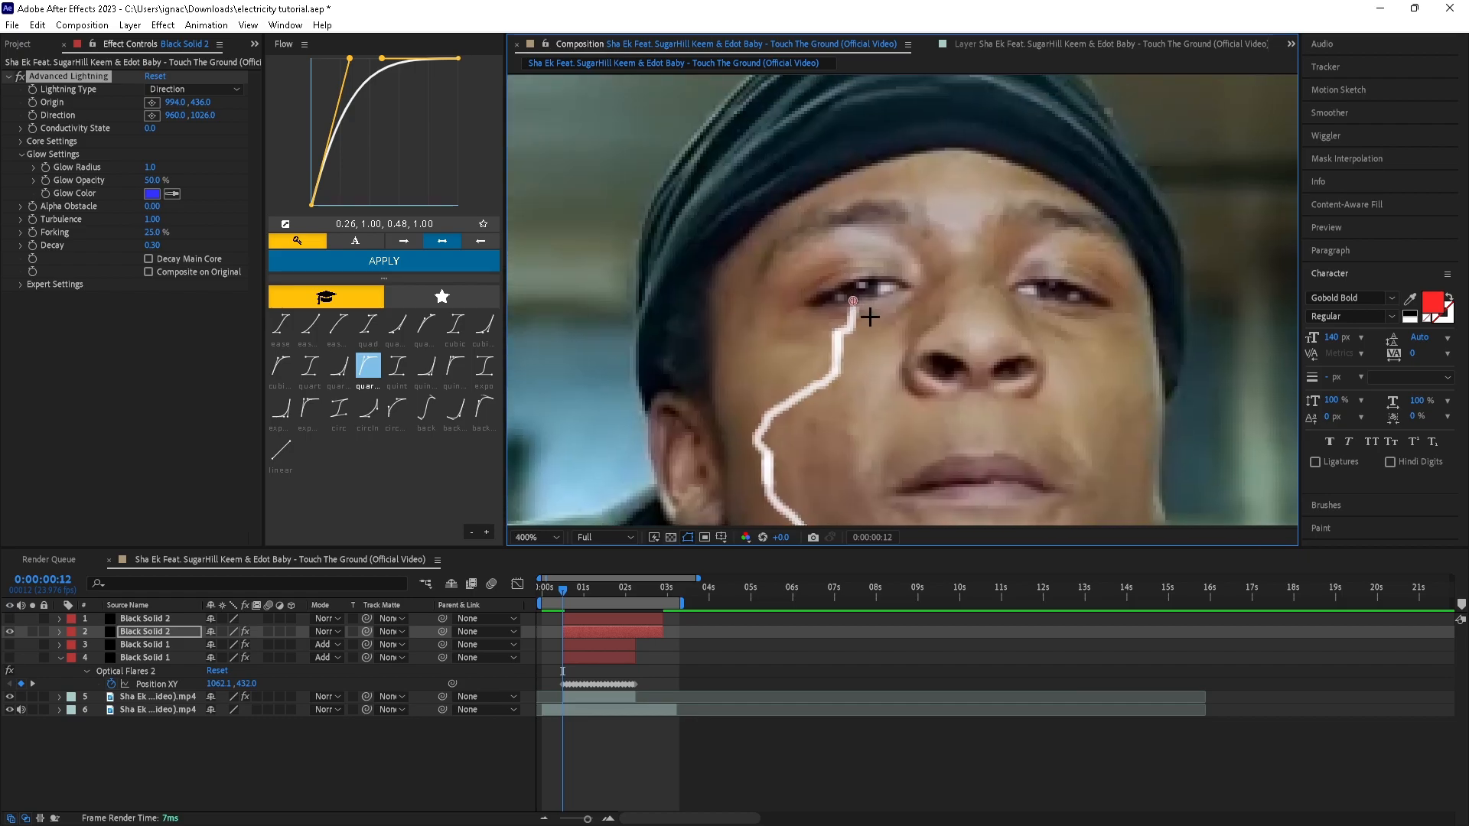
drag(856, 301, 858, 291)
click(32, 102)
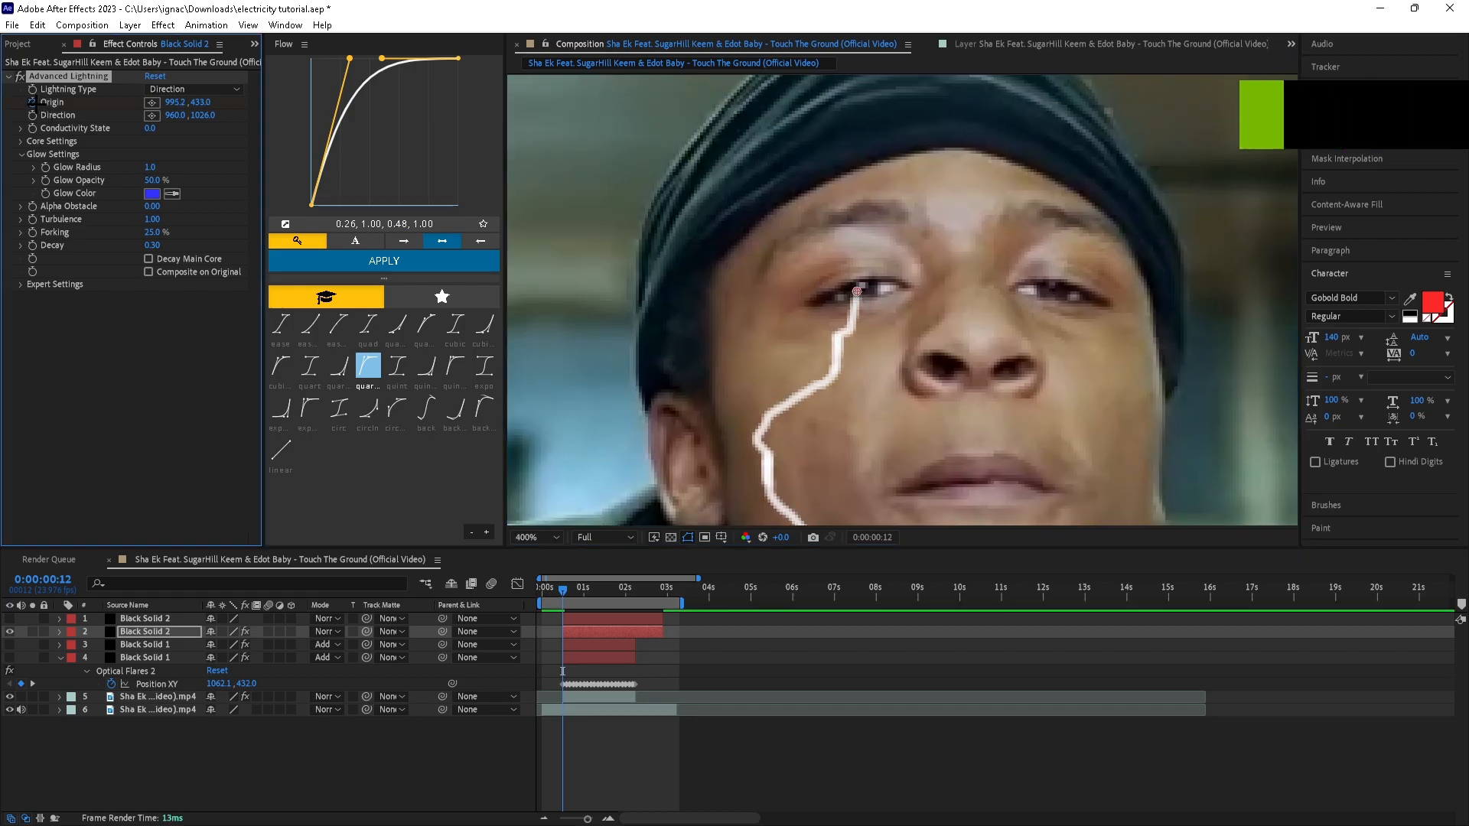
- Keyframe the lightning's Origin frame by frame to about 0:00:02:06 so it stays on the eye
key(Page_Down)
key(Page_Down)
drag(858, 291, 997, 241)
key(Page_Down)
key(Page_Down)
key(Page_Down)
key(Page_Down)
key(Page_Down)
key(Page_Down)
key(Page_Down)
key(Page_Down)
key(Page_Down)
key(Page_Down)
key(Page_Down)
key(Page_Down)
key(Page_Down)
key(Page_Down)
key(Page_Down)
key(Page_Down)
key(Page_Down)
key(Page_Down)
key(Page_Down)
key(Page_Down)
key(Page_Down)
key(Page_Down)
key(Page_Down)
key(Page_Down)
key(Page_Down)
key(Page_Down)
key(Page_Down)
key(Page_Down)
key(Page_Down)
key(Page_Down)
key(Page_Down)
key(Page_Down)
key(Page_Down)
key(Page_Down)
key(Page_Down)
key(Page_Down)
key(Page_Down)
key(Page_Down)
key(Page_Down)
key(Page_Down)
key(Page_Down)
key(comma)
key(comma)
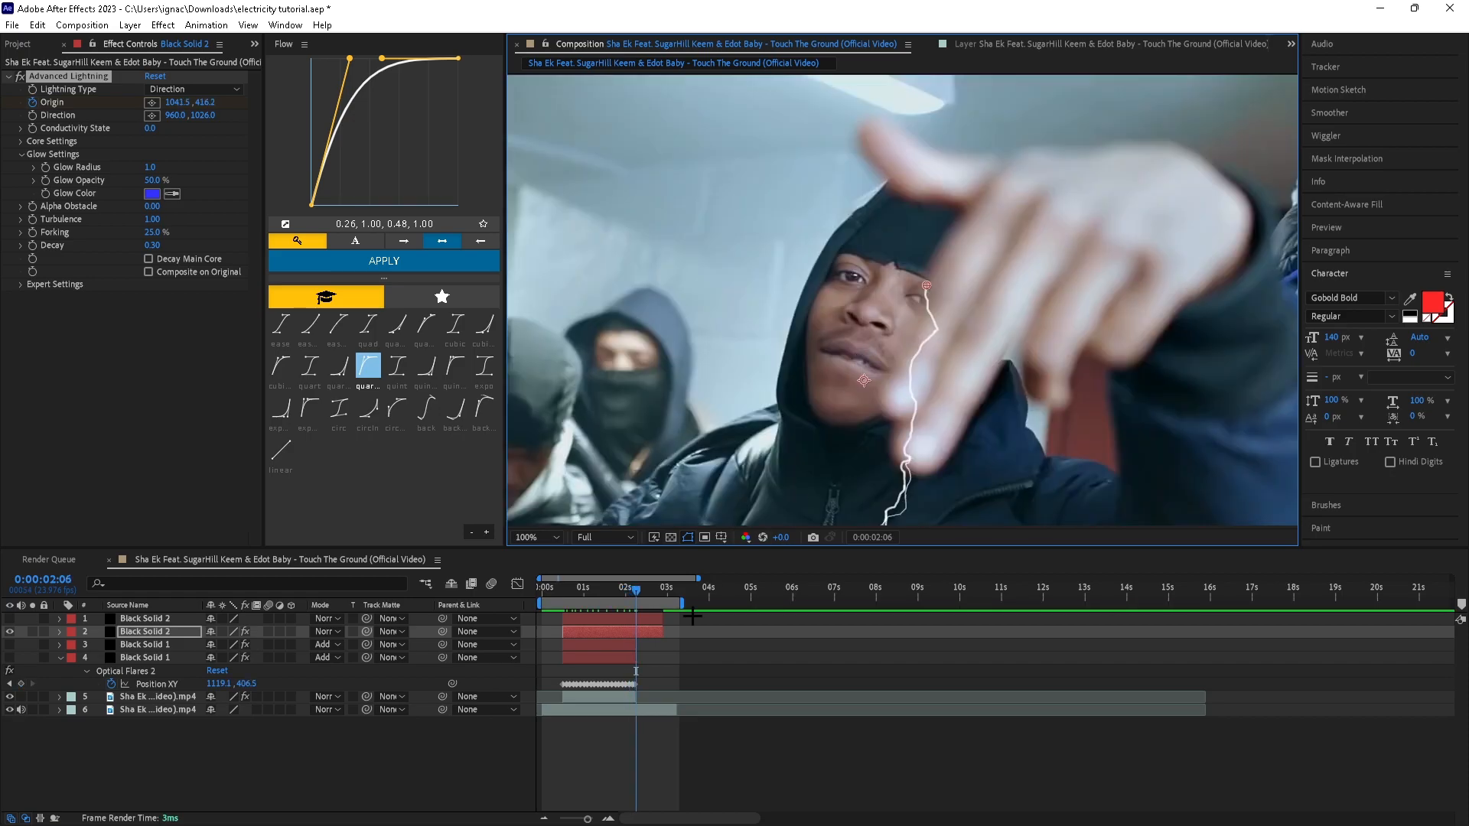
- Preview the lightning from just before 0:00:00:12 to check that its origin follows the eye
click(561, 593)
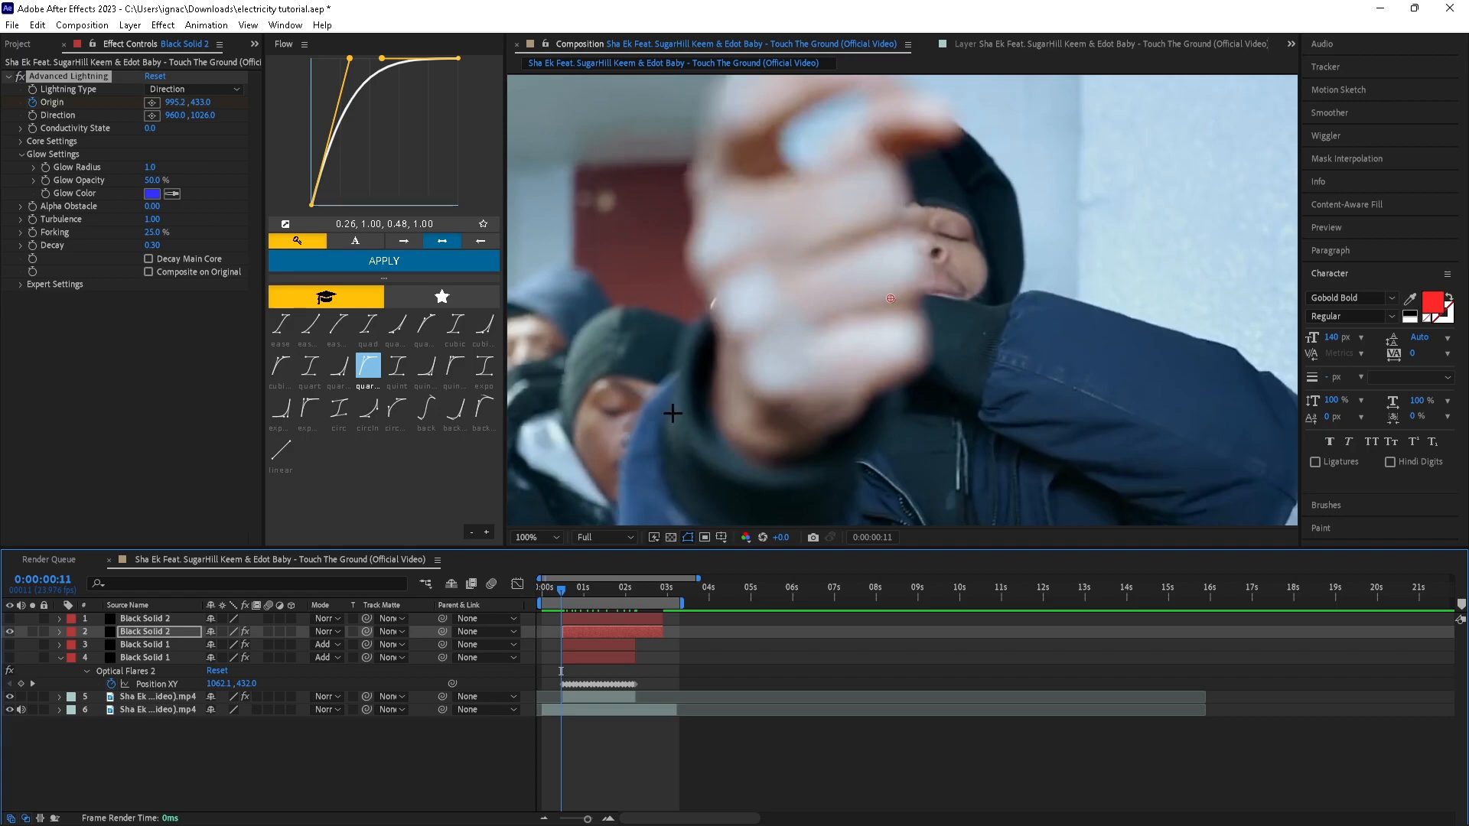
key(comma)
key(space)
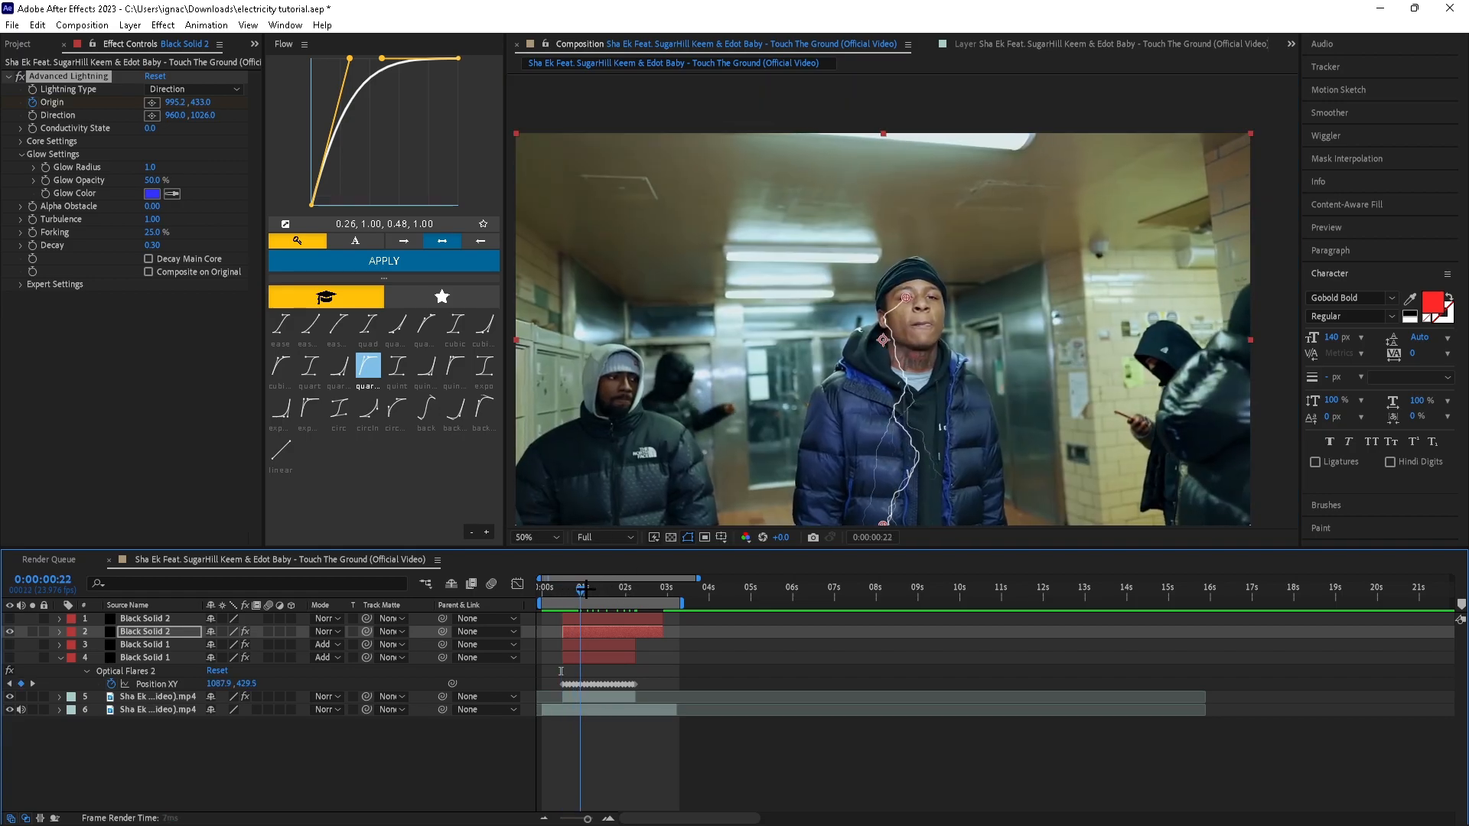
key(space)
- Keyframe the lightning's Direction beside the head, starting at about 886, 432 at 0:00:00:12, and save
key(Page_Down)
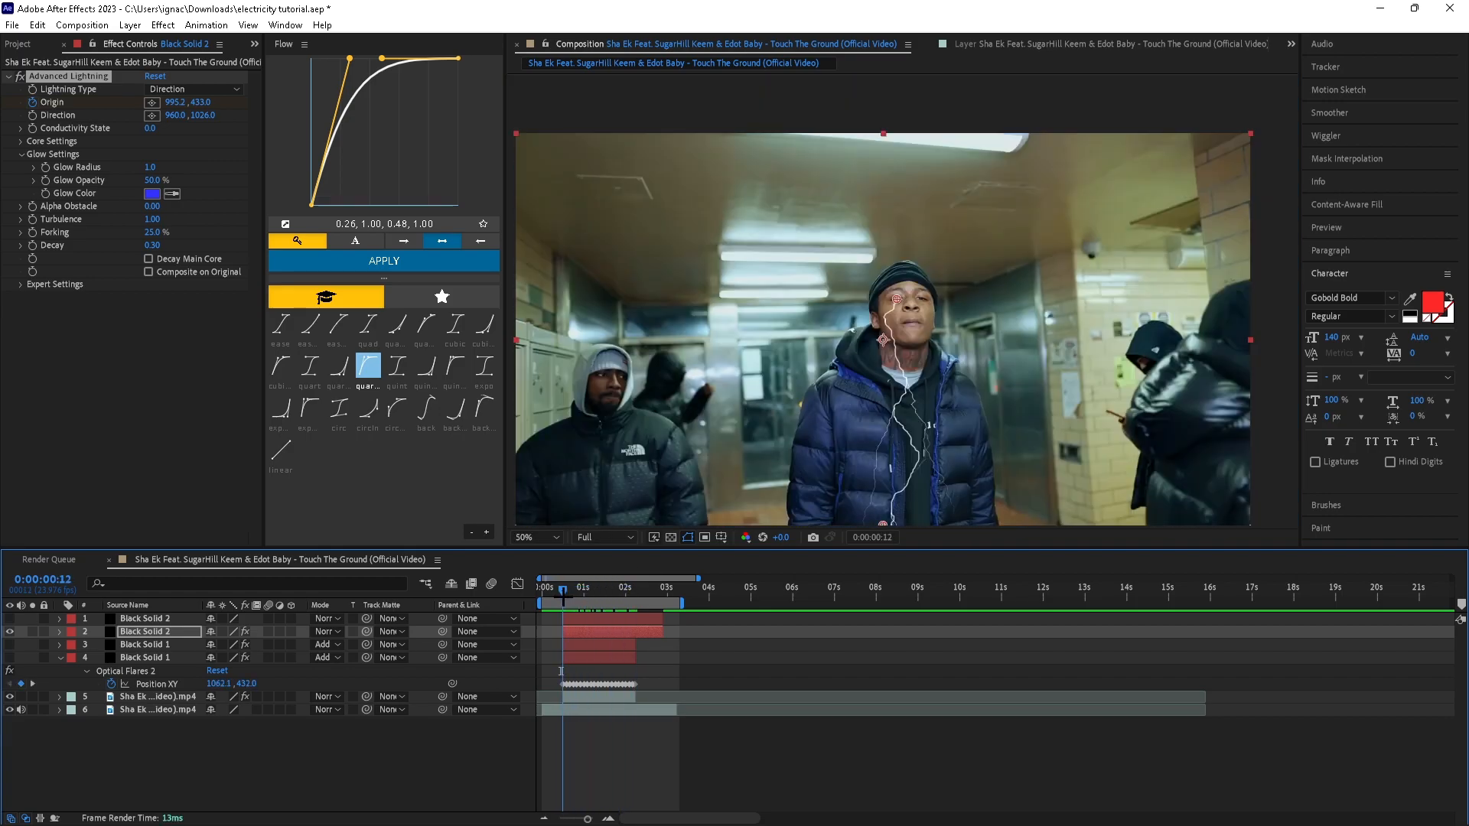
click(32, 115)
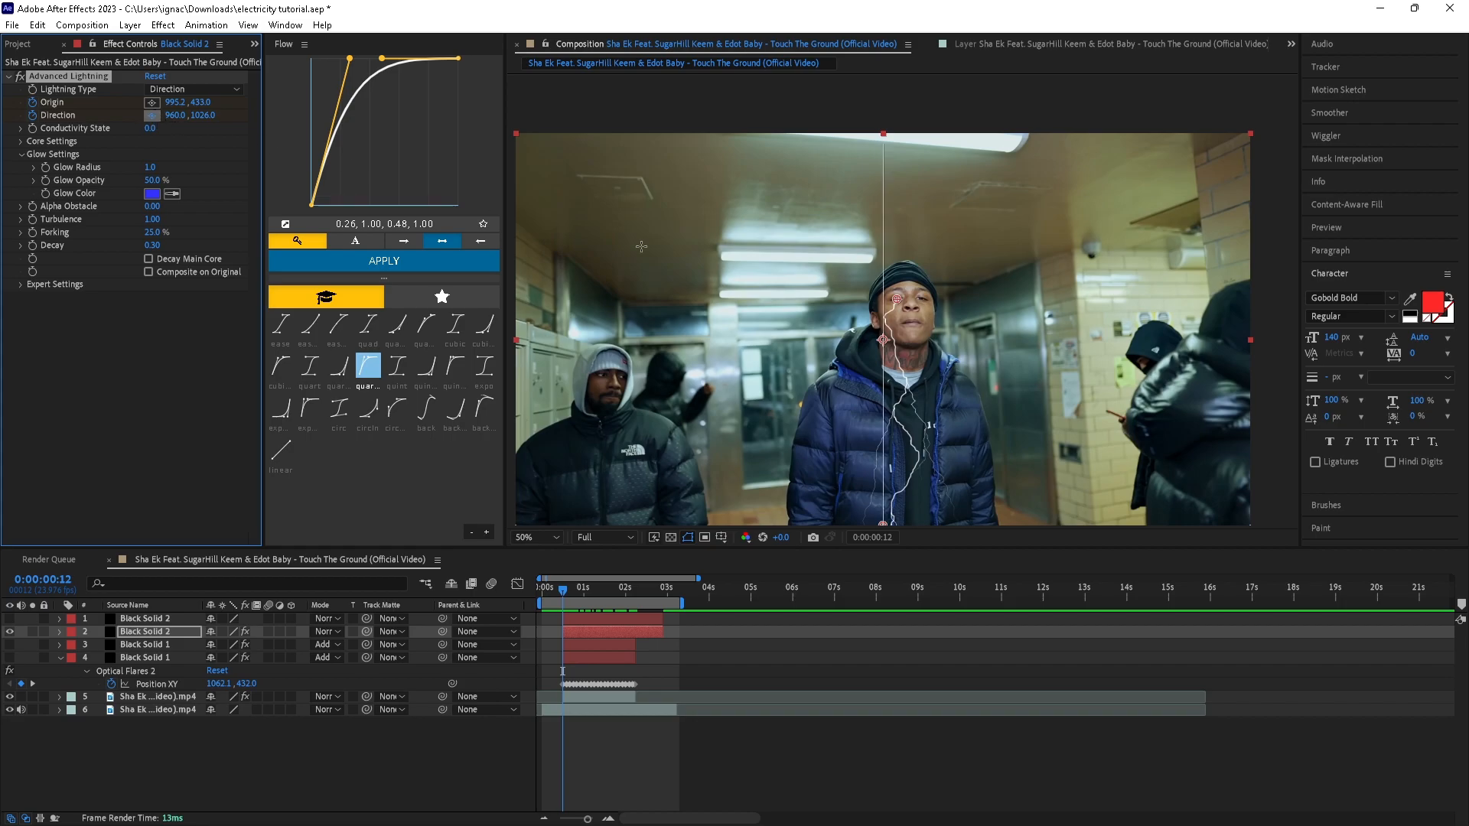
click(862, 304)
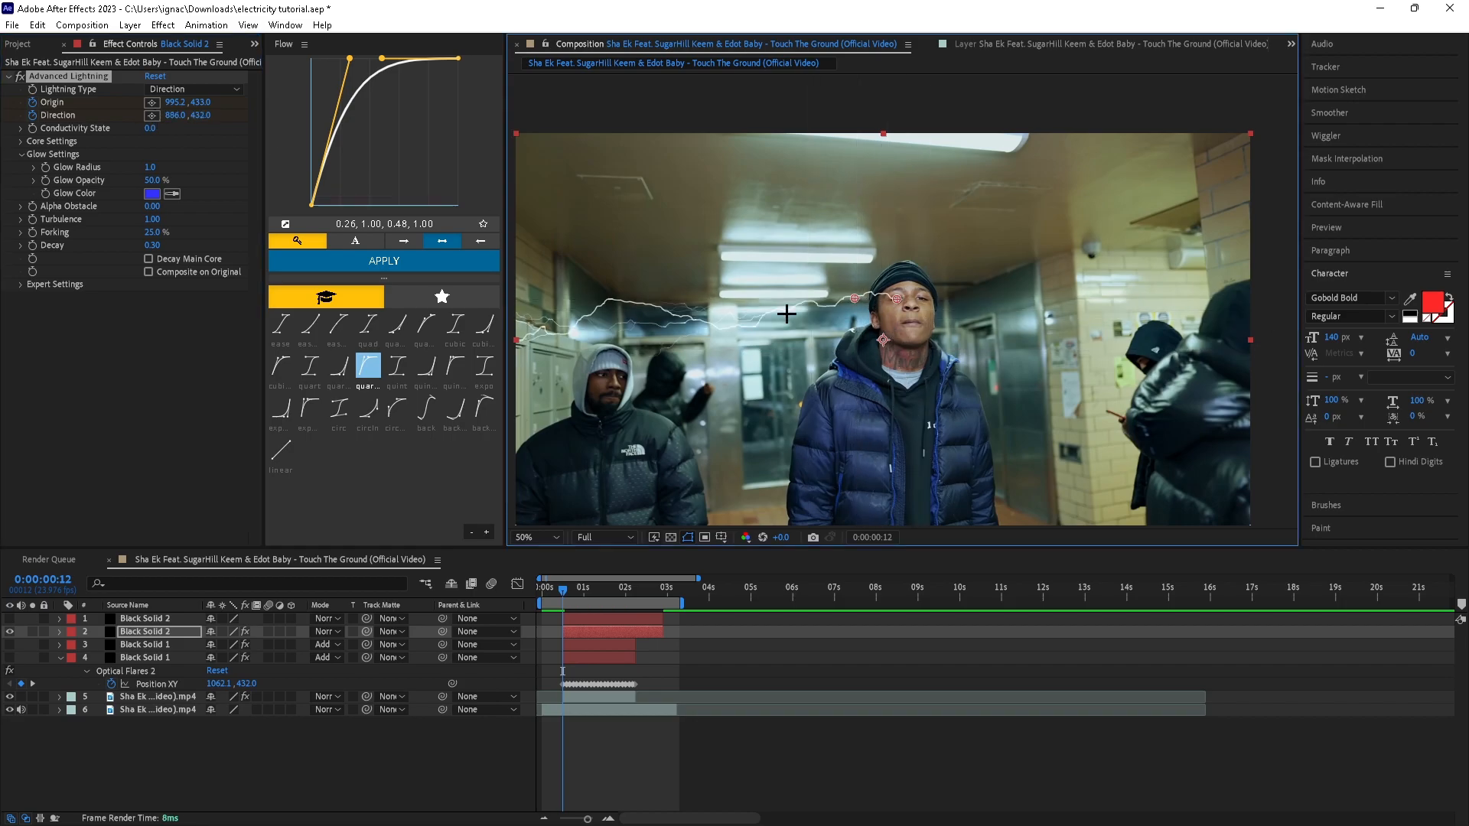
drag(563, 591, 618, 591)
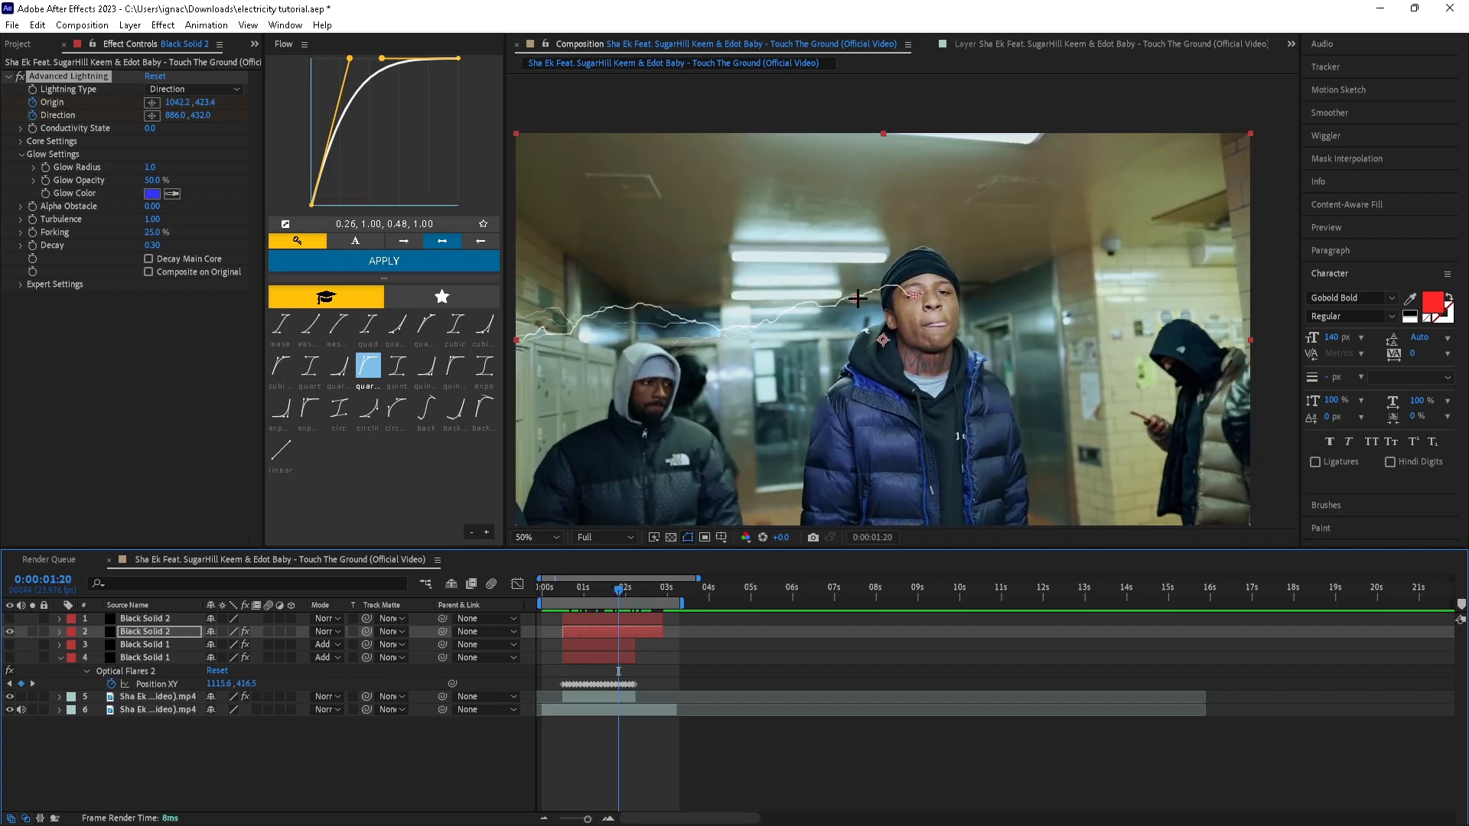
click(593, 595)
mouse_move(591, 600)
mouse_down()
mouse_move(639, 620)
mouse_move(567, 622)
mouse_move(598, 623)
mouse_up()
key(ctrl+s)
- Enable Decay Main Core and set the lightning's Decay to 0.34 and Forking to 100%
click(156, 259)
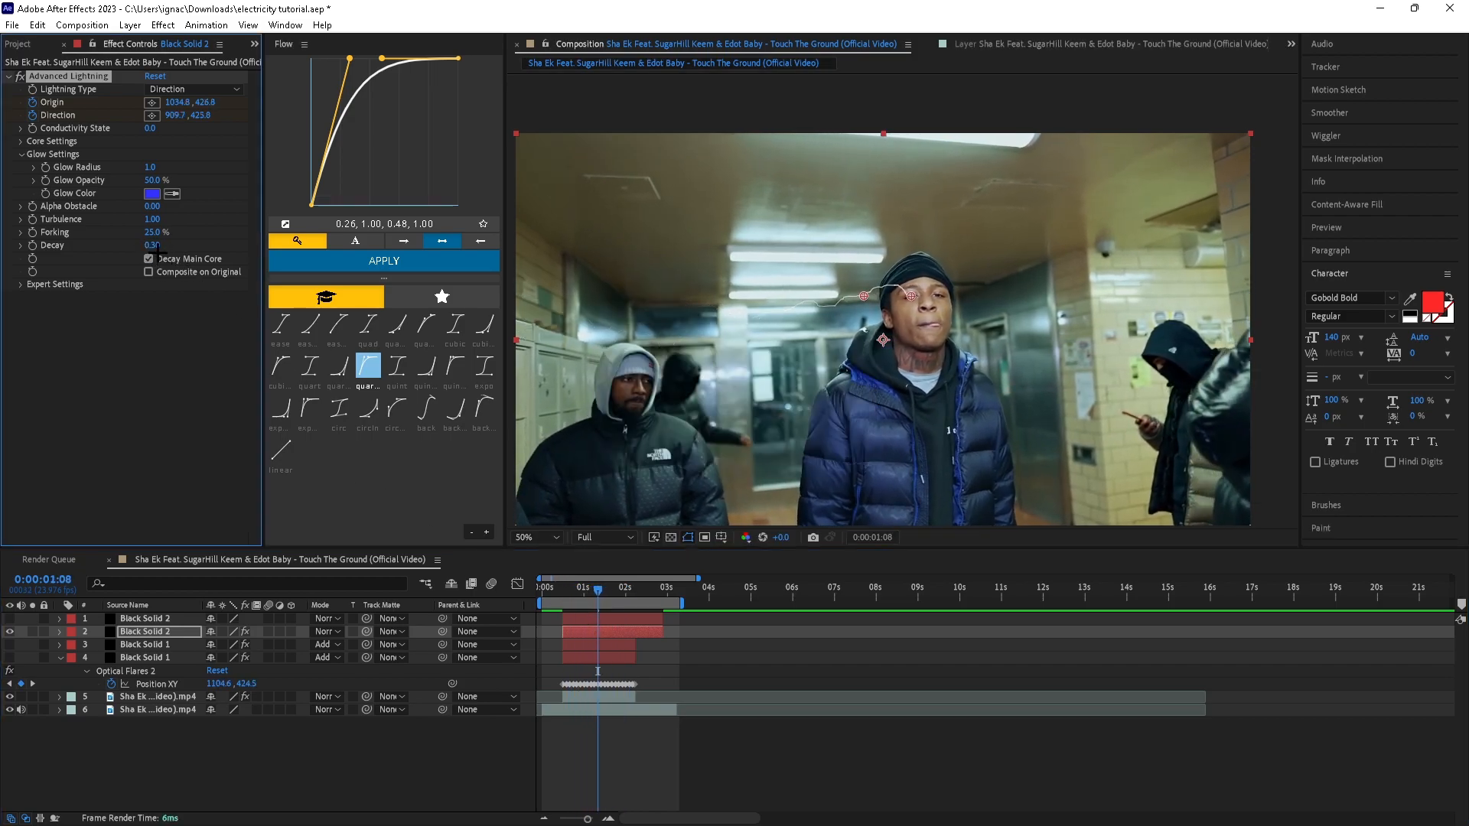
drag(150, 246, 159, 232)
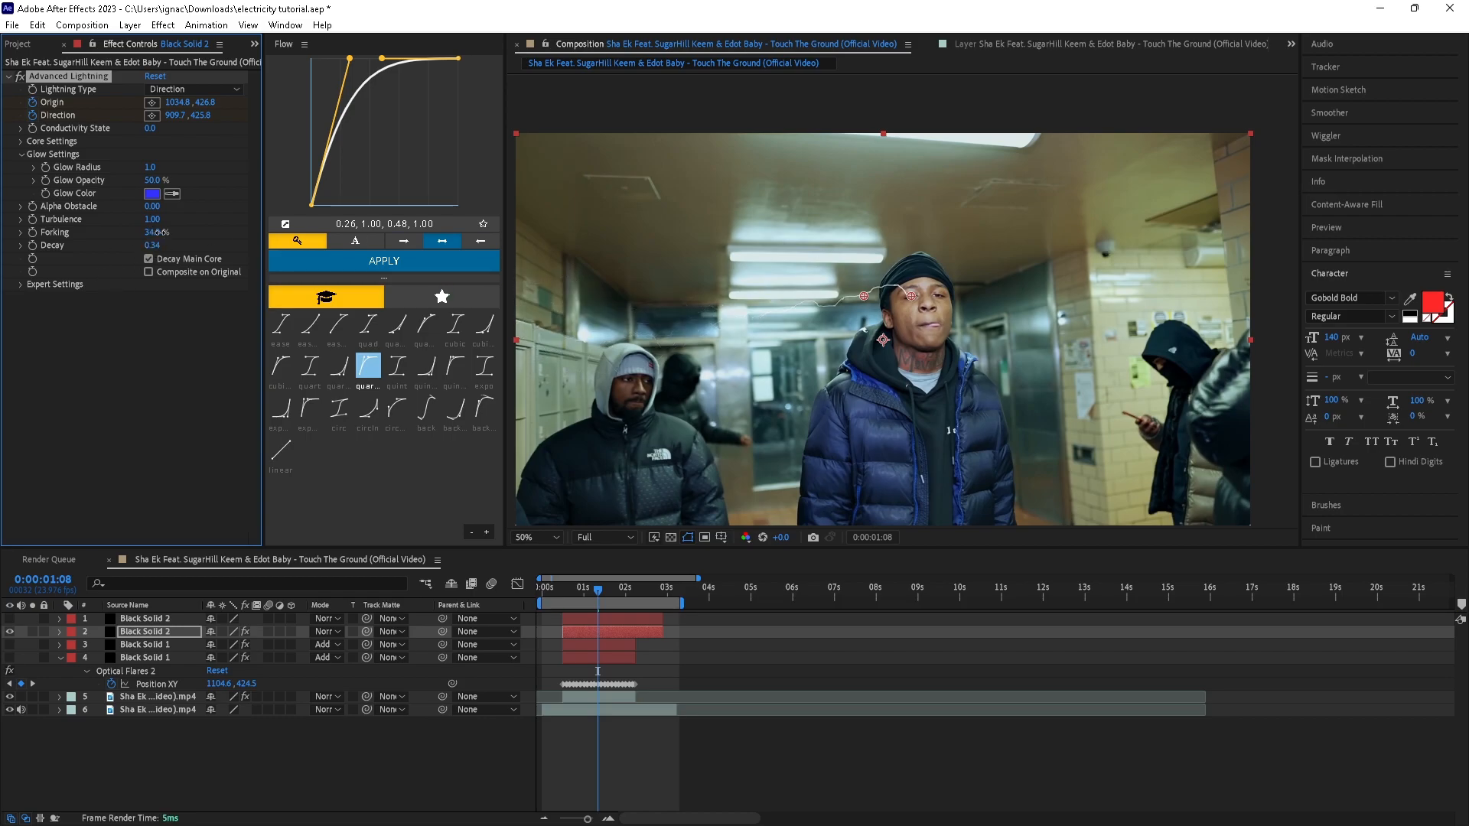
scroll(896, 338, up, 2)
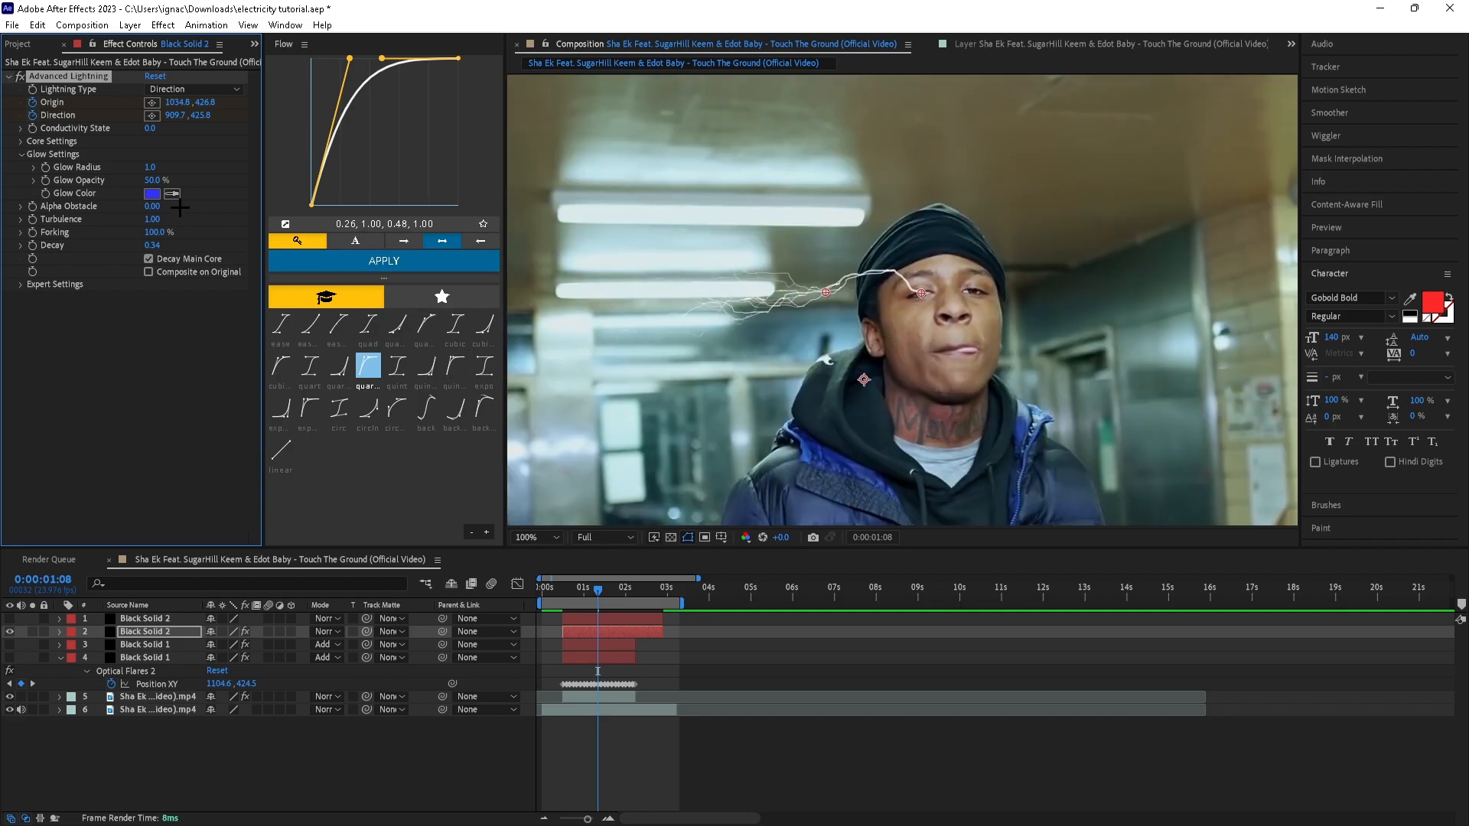
- Apply the Deep Glow effect to the lightning solid
key(ctrl+space)
text(dee)
key(Return)
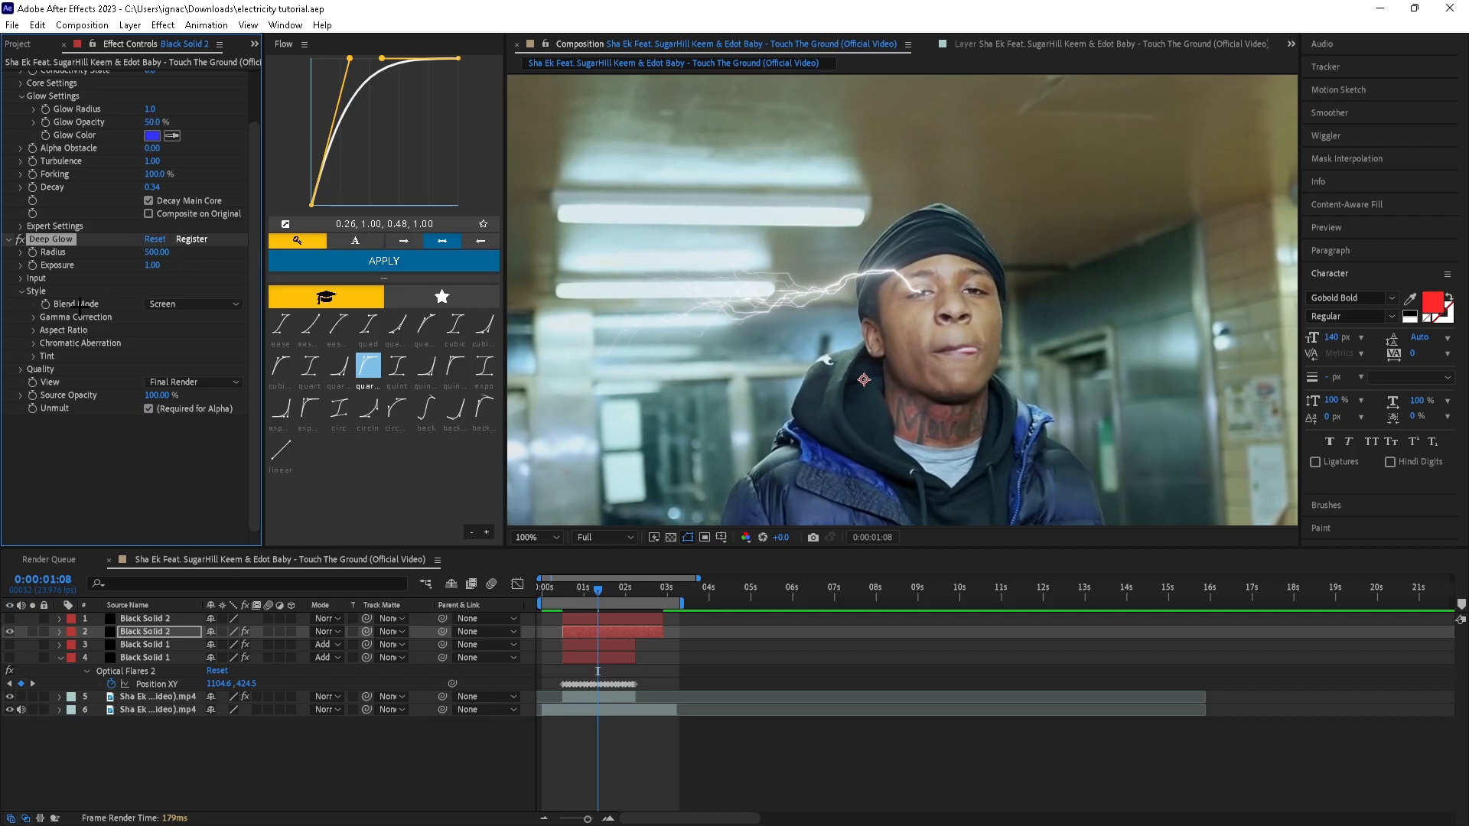
- Enable Deep Glow's Tint on the lightning, with colour 0090FF and Soft Light mode
click(33, 355)
click(149, 427)
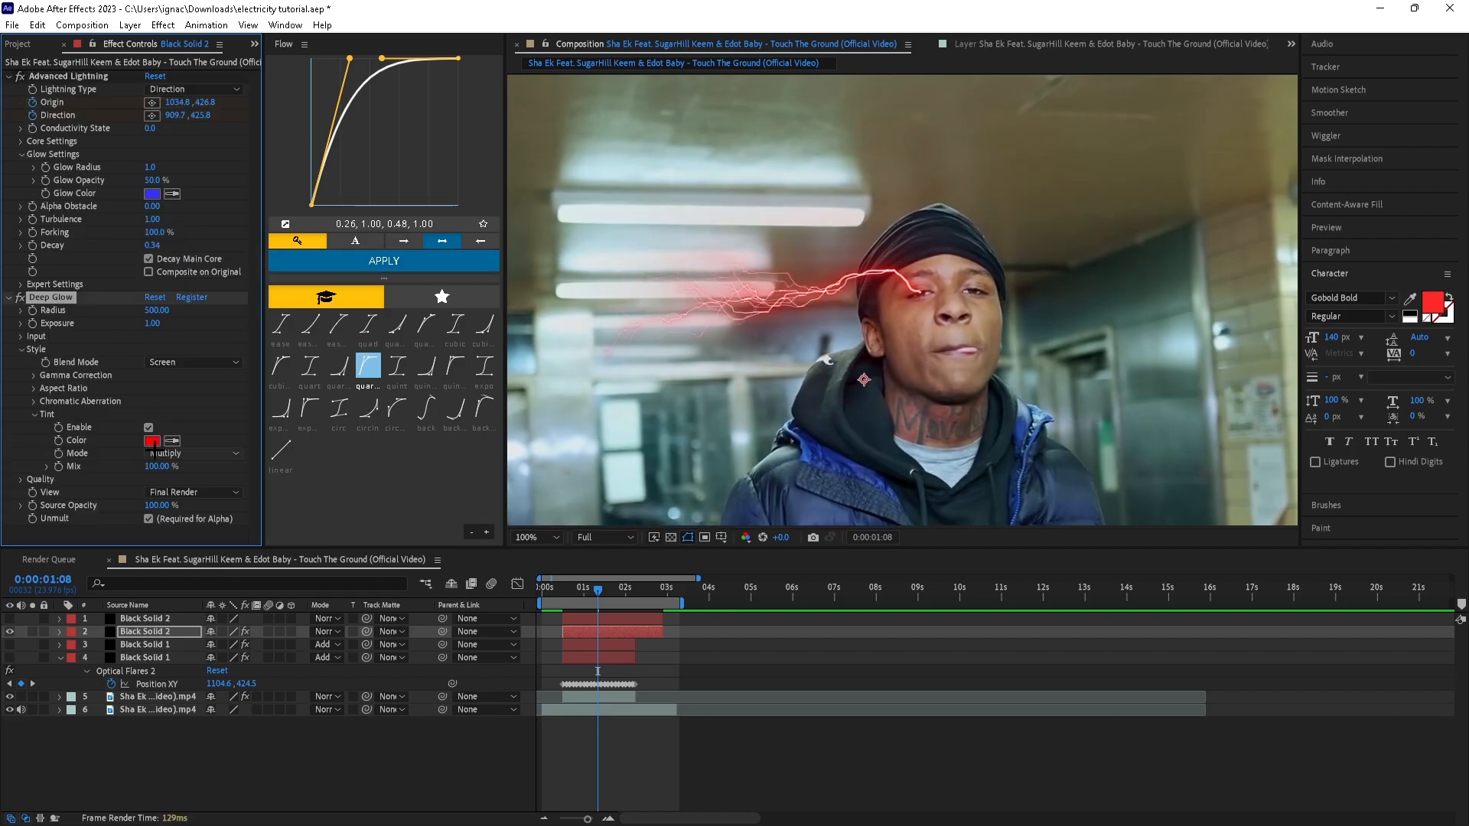
click(152, 441)
drag(535, 616, 539, 599)
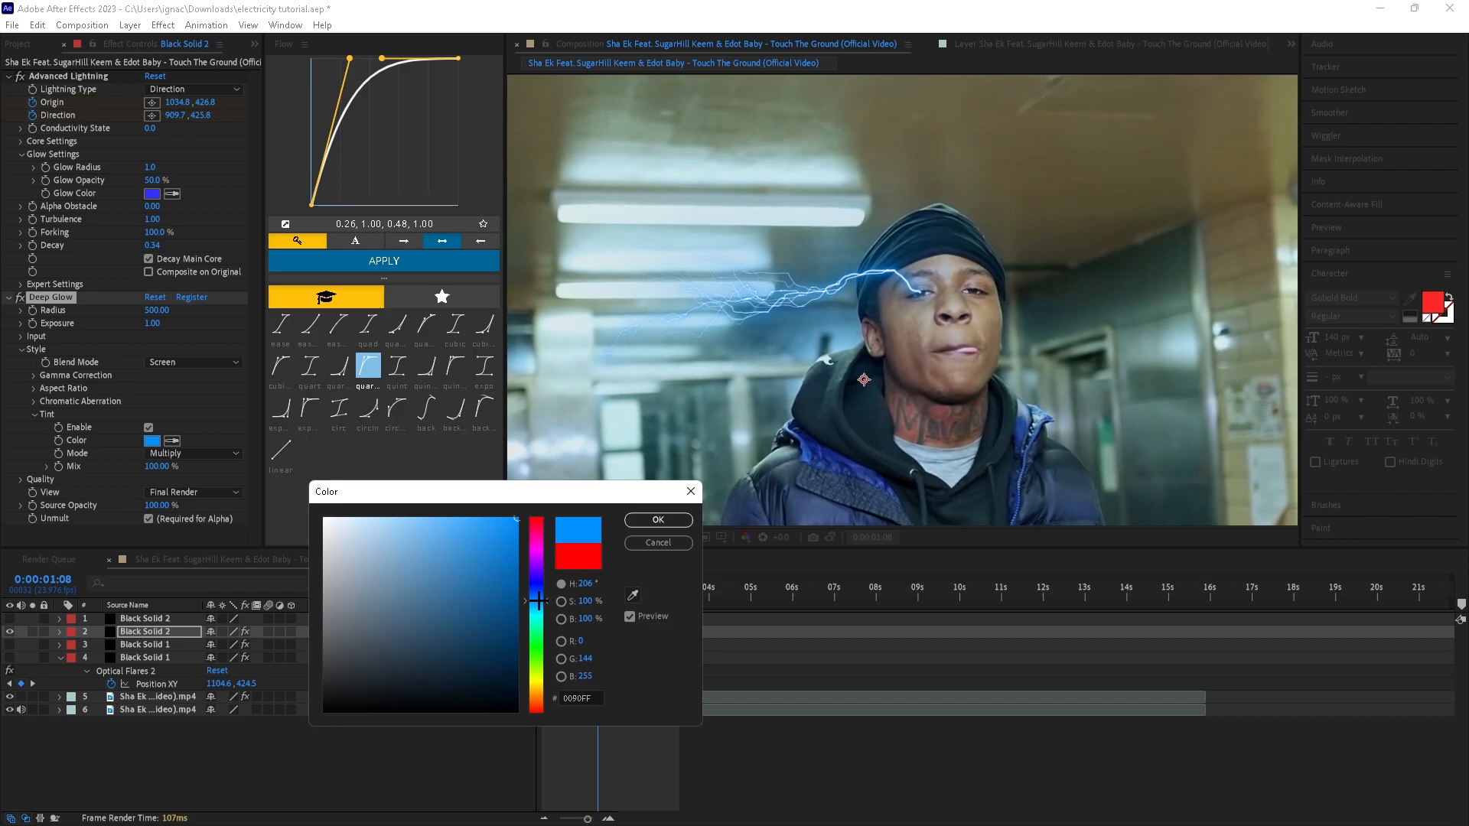
click(658, 519)
click(194, 453)
click(221, 507)
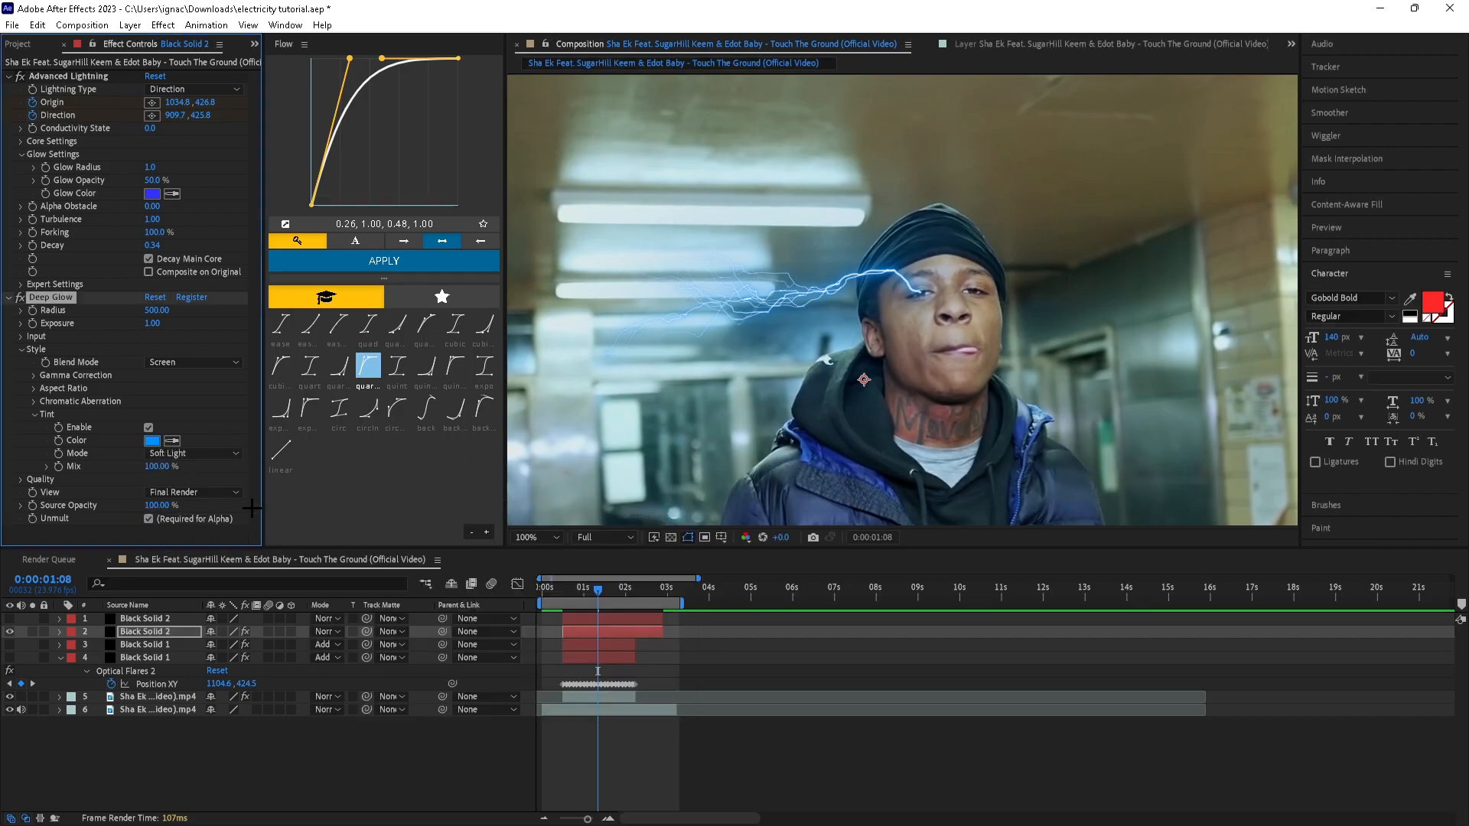
- Change the Deep Glow tint colour to the lighter cyan blue 00D8FF
key(comma)
key(comma)
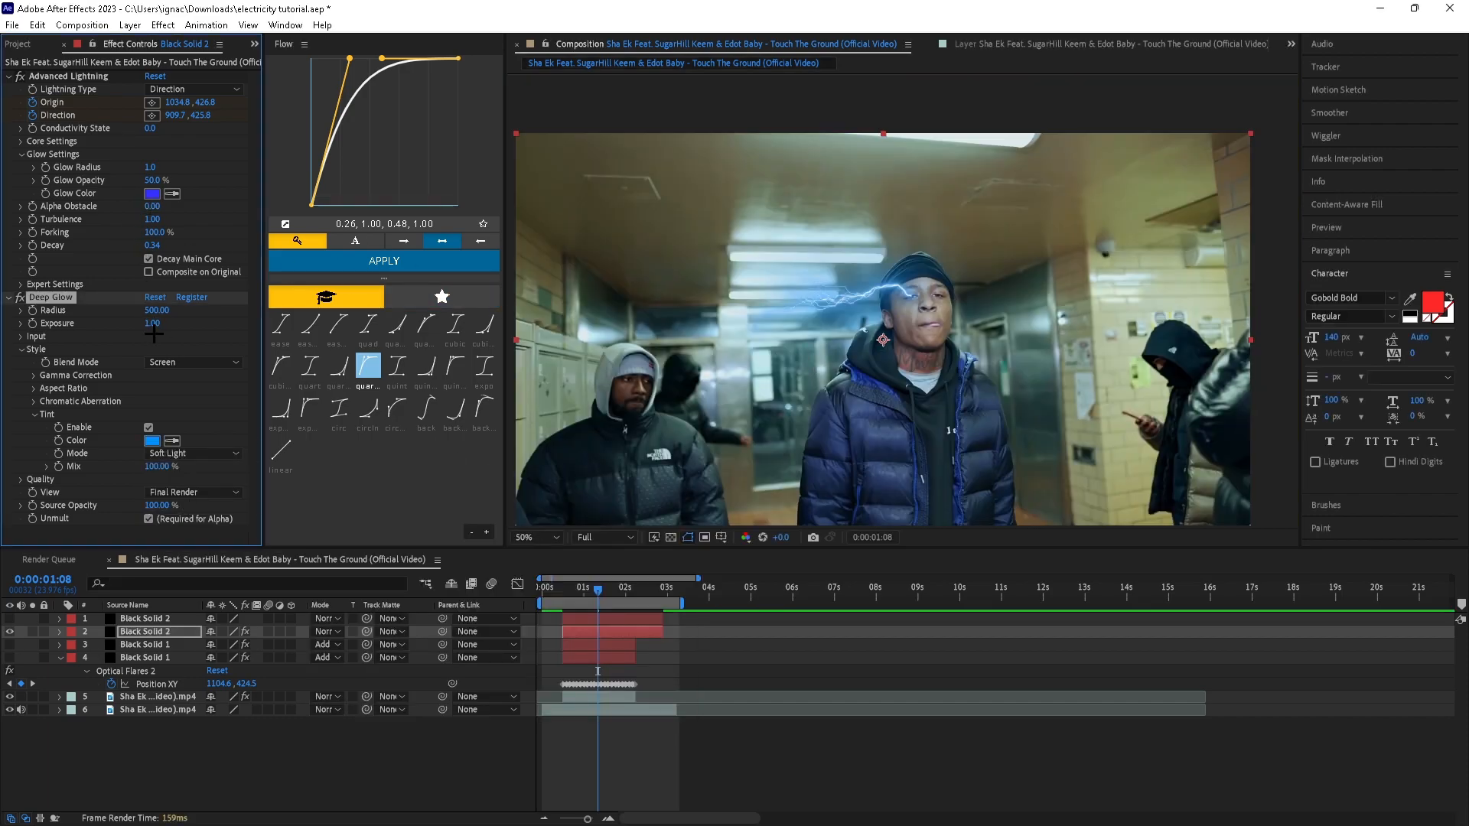
mouse_move(162, 325)
mouse_down()
mouse_move(176, 327)
mouse_move(163, 327)
mouse_up()
click(153, 441)
click(533, 609)
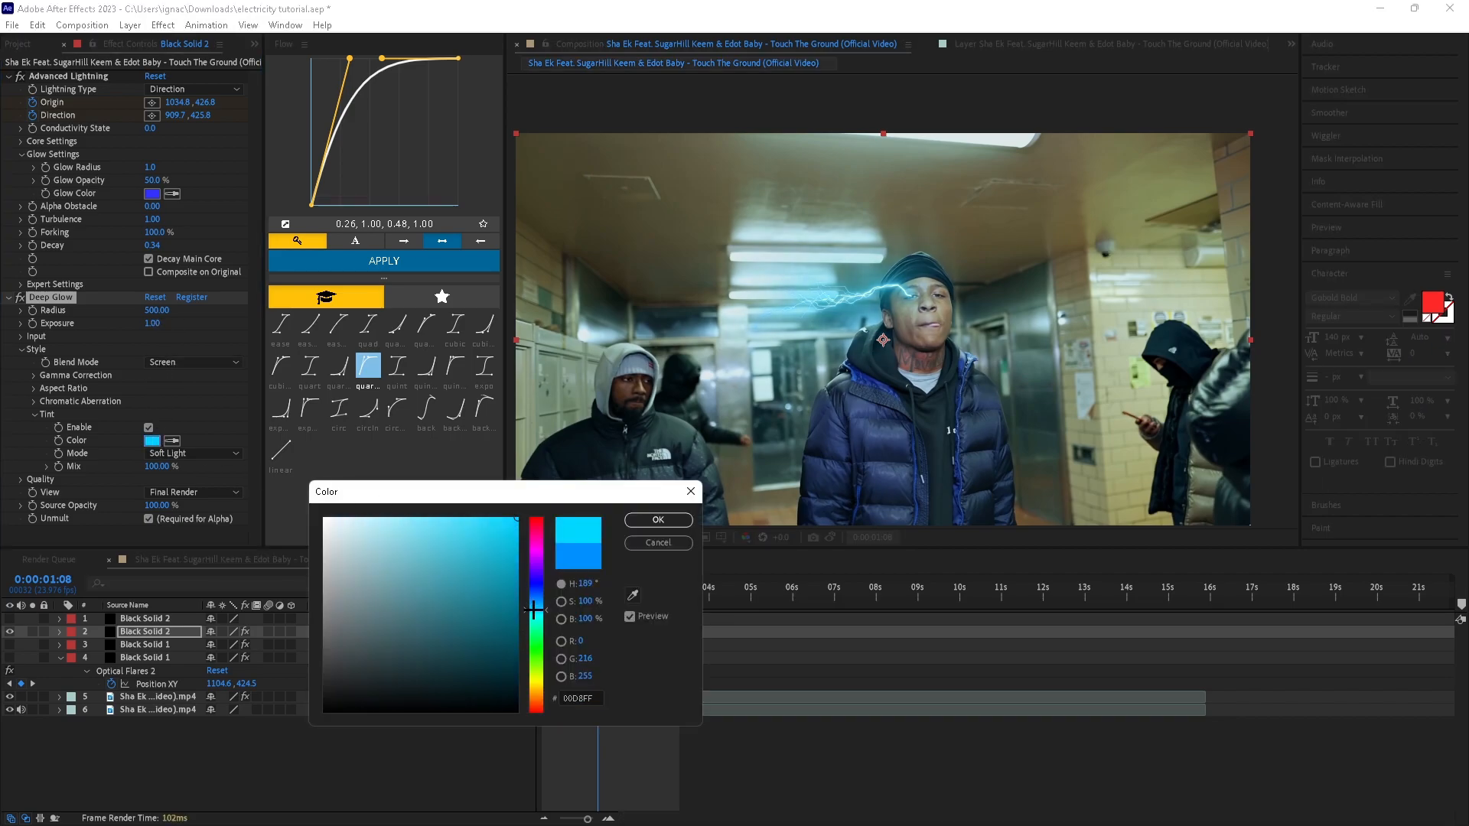
click(658, 520)
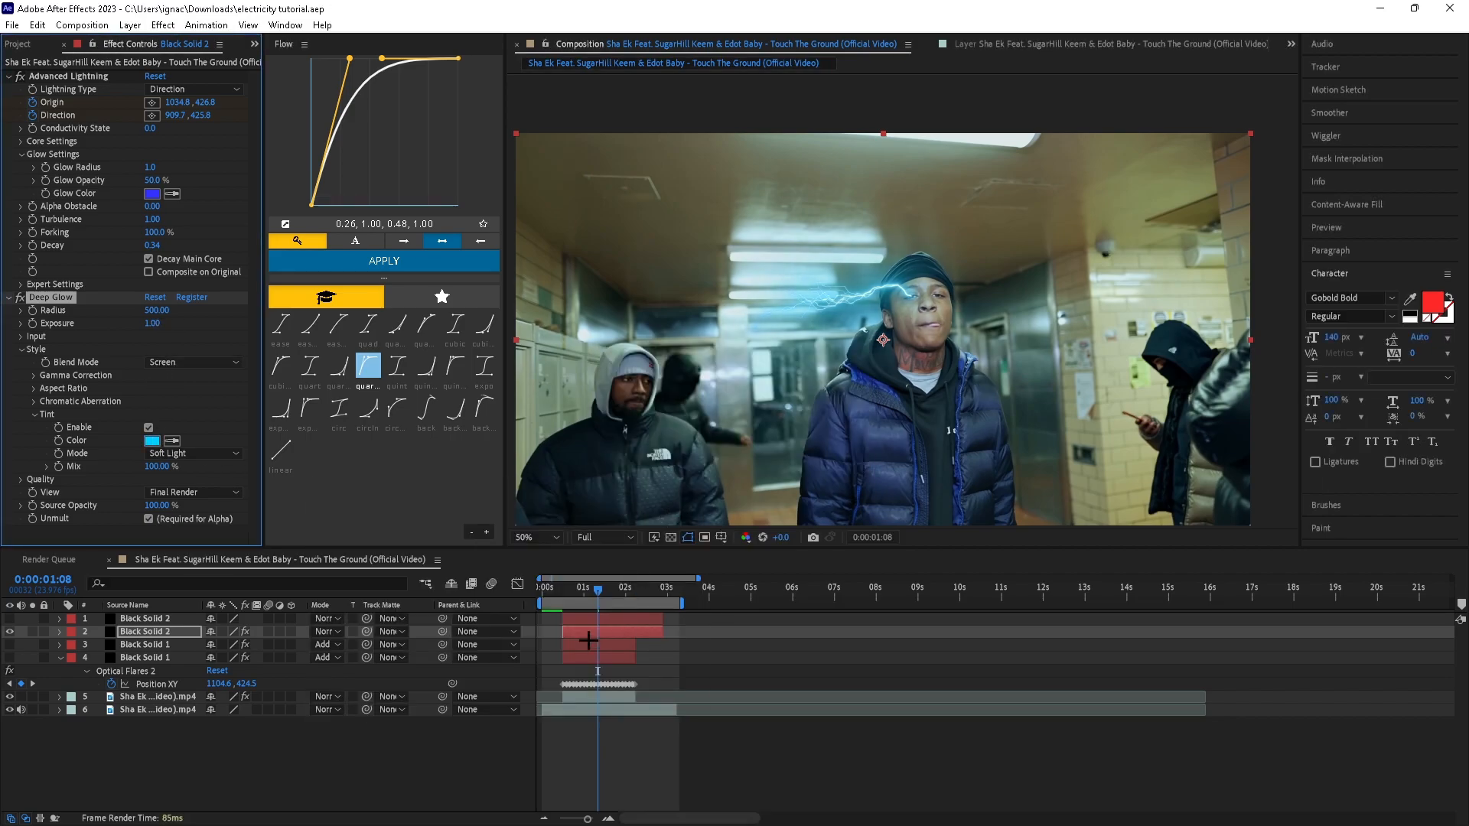
- Copy the Advanced Lightning and Deep Glow effects onto the top Black Solid 2 layer
key(ctrl+a)
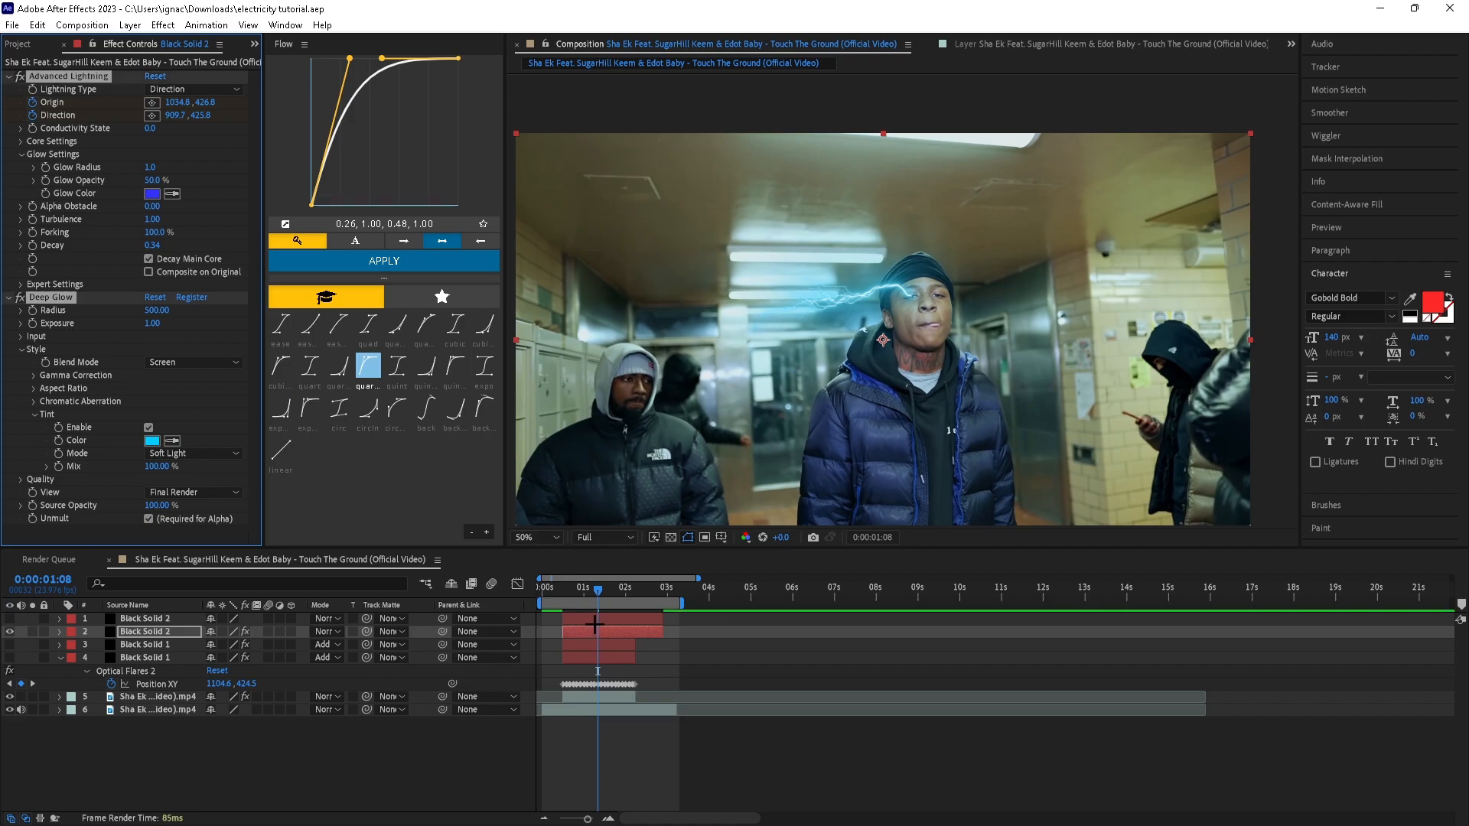
click(587, 619)
key(ctrl+v)
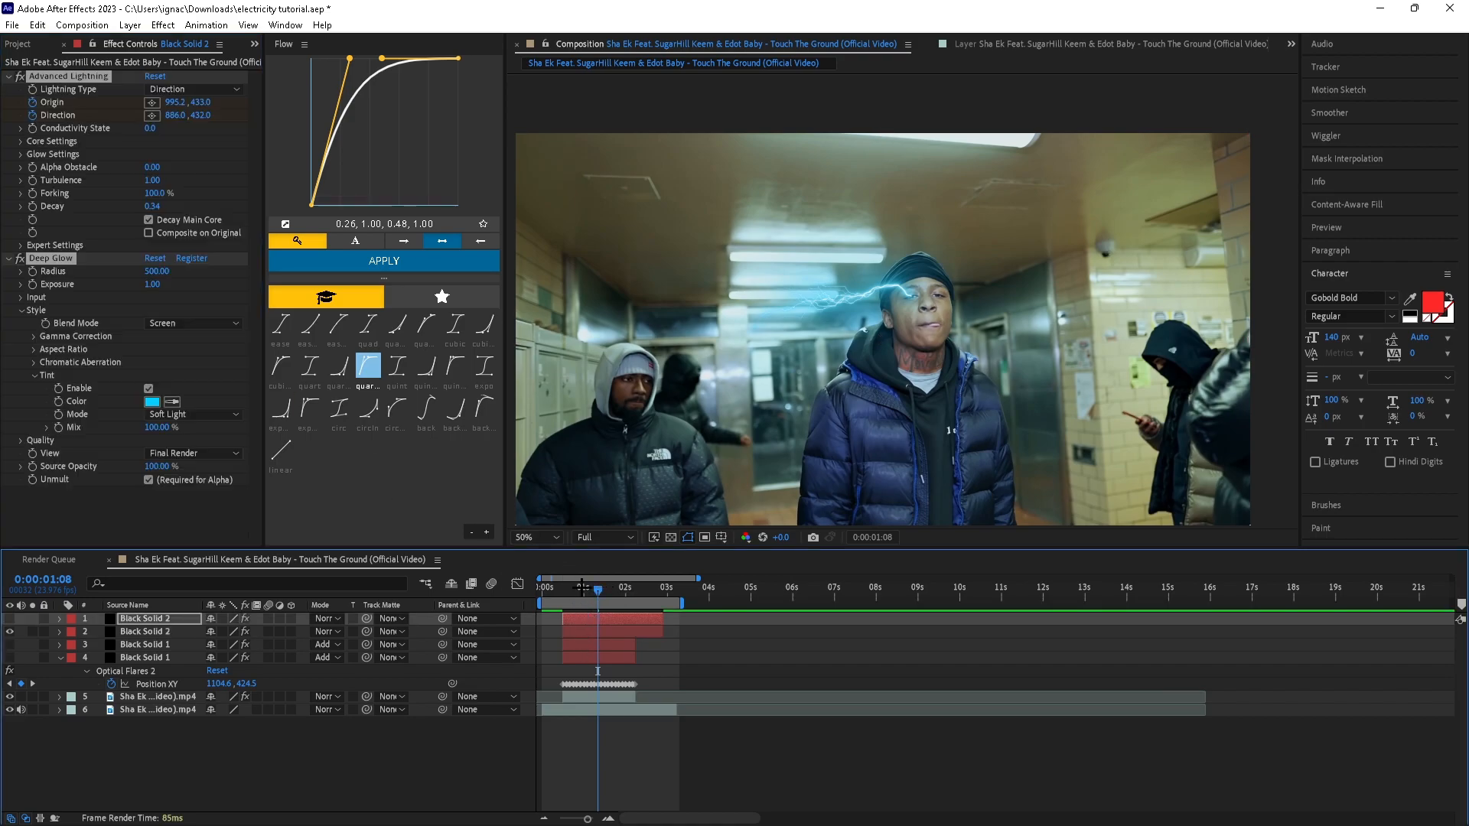
- Show the top Black Solid 2 layer at 0:00:00:12 and delete its copied Origin and Direction keyframes
drag(582, 587, 561, 588)
key(Page_Down)
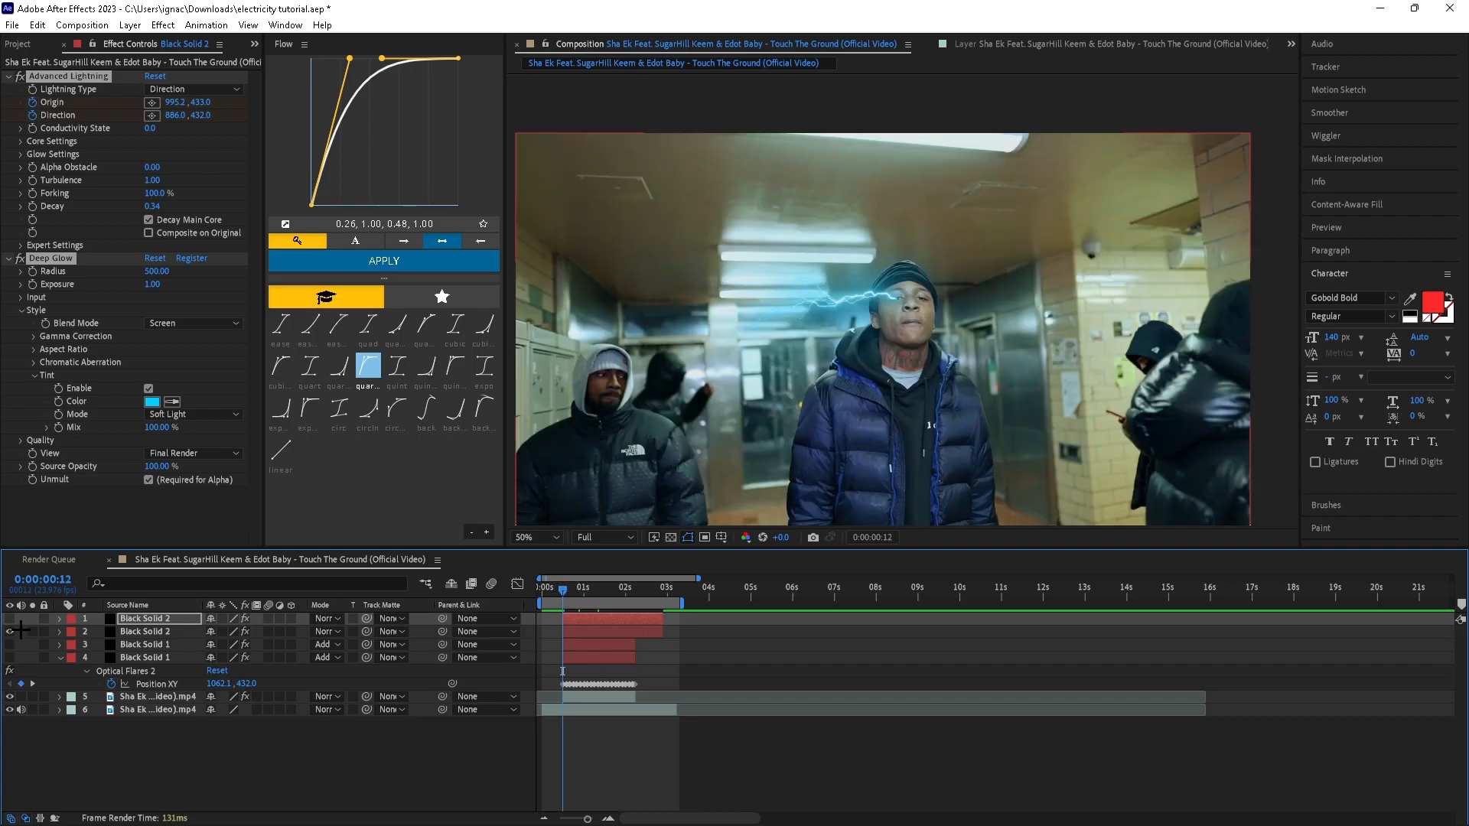
click(9, 618)
key(u)
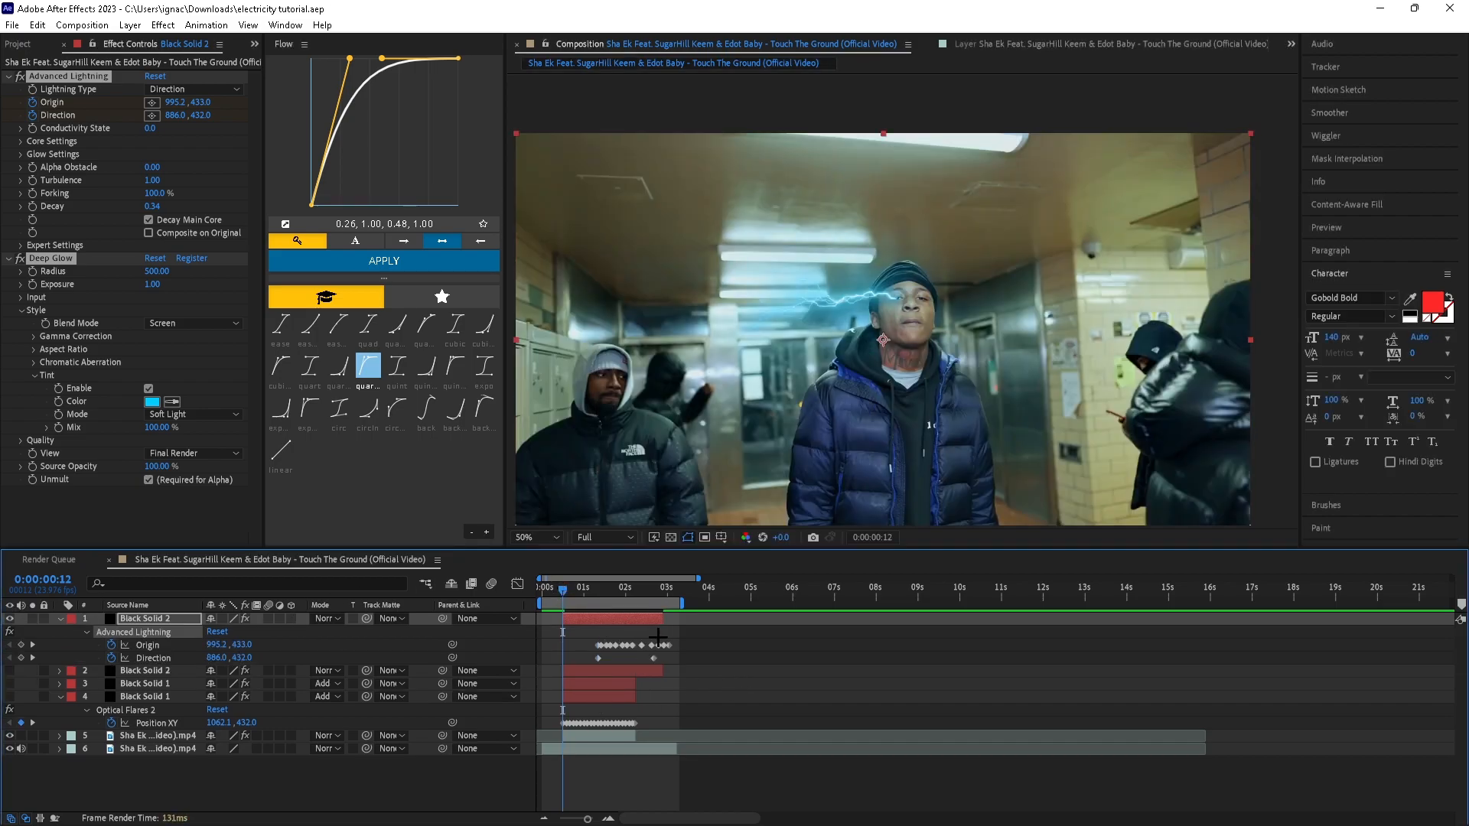
drag(695, 634, 553, 669)
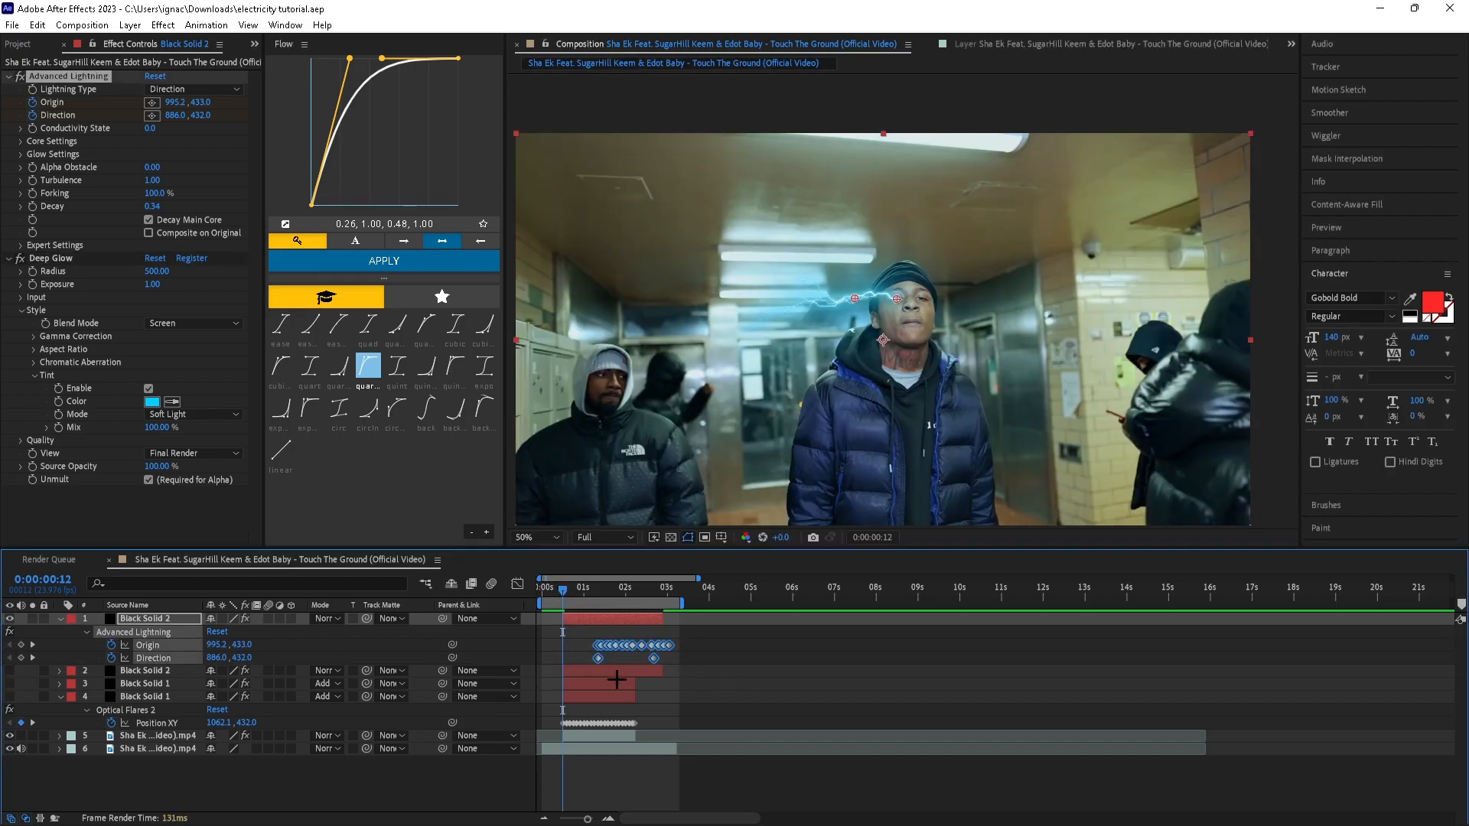
key(Delete)
- Place the second lightning's Origin on the man's other eye, about 1058.8, 432.5, and keyframe it at 0:00:00:12
scroll(788, 420, up, 6)
drag(949, 390, 1150, 275)
click(151, 102)
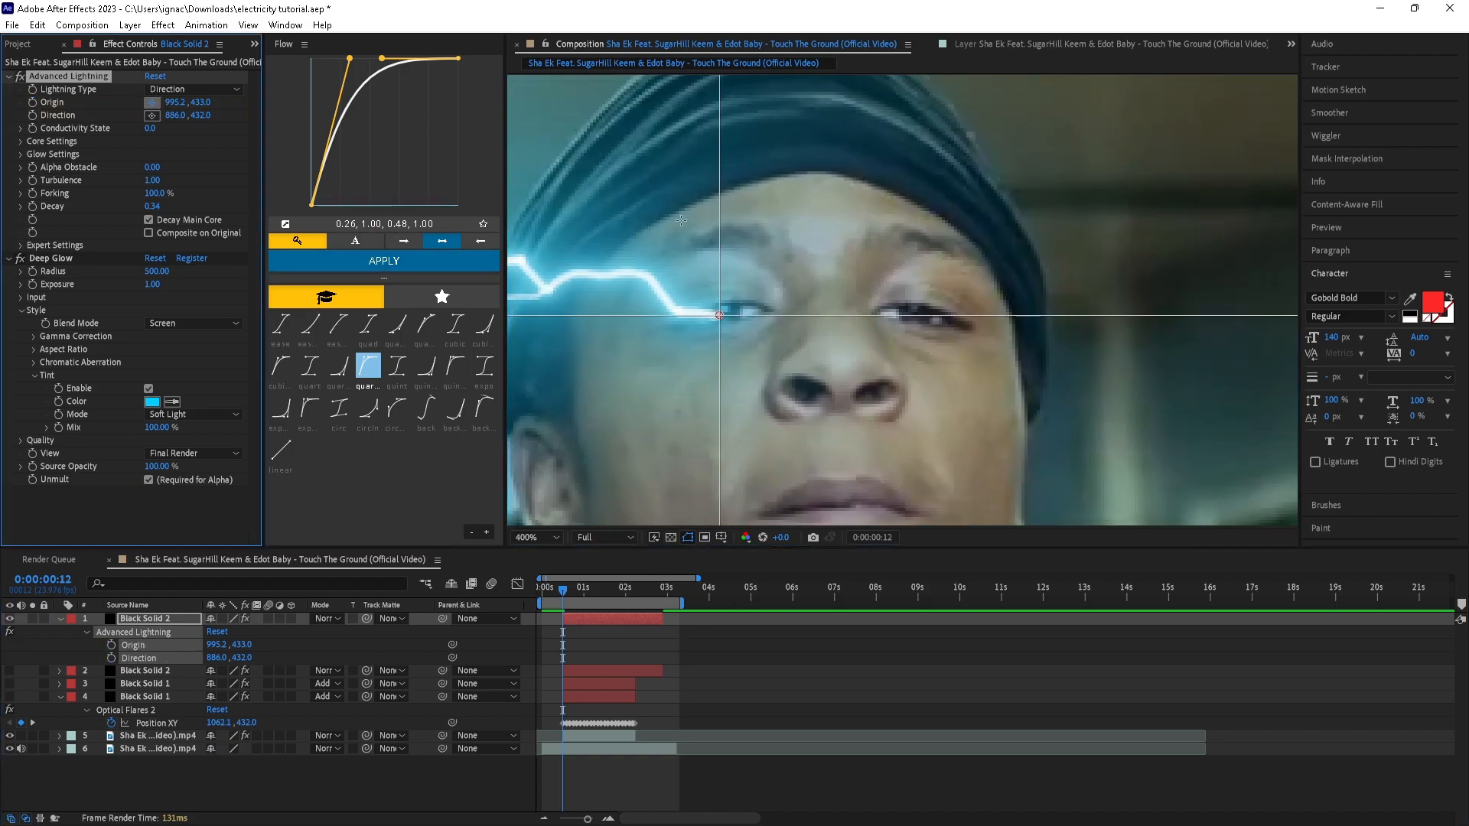
click(913, 314)
click(32, 102)
right_click(1003, 288)
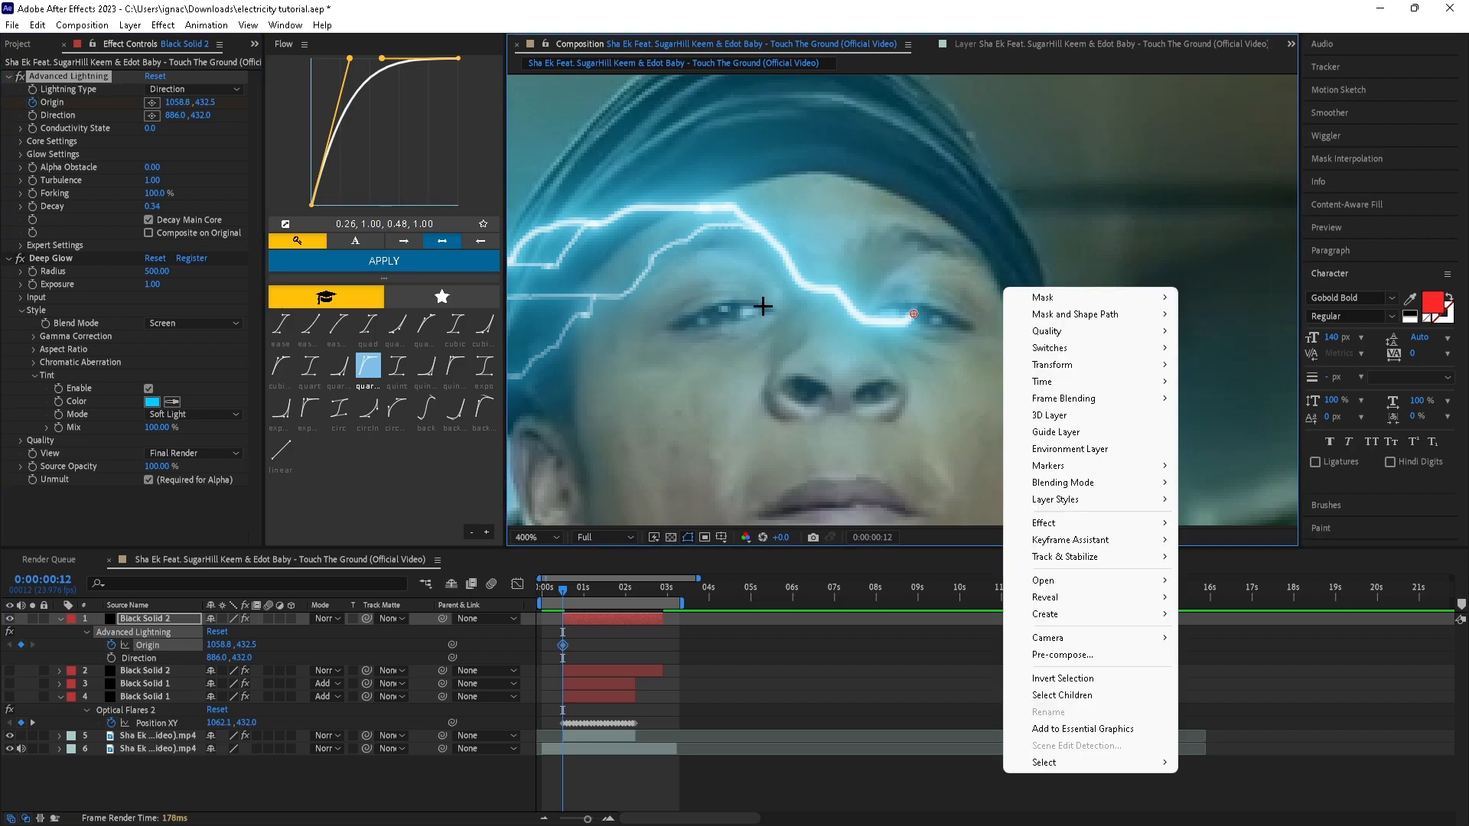
click(923, 563)
- Keyframe the second lightning's Origin along the moving eye, reaching about 1093.5, 427.8 at 0:00:01:02
drag(981, 325, 780, 315)
key(Page_Down)
key(Page_Down)
key(Page_Down)
key(Page_Down)
key(Page_Down)
drag(572, 591, 588, 591)
drag(781, 314, 839, 302)
- Keyframe the Origin on the eye from 0:00:01:14 to about 0:00:02:05, ending at about 1118.2, 407.2
drag(587, 591, 608, 596)
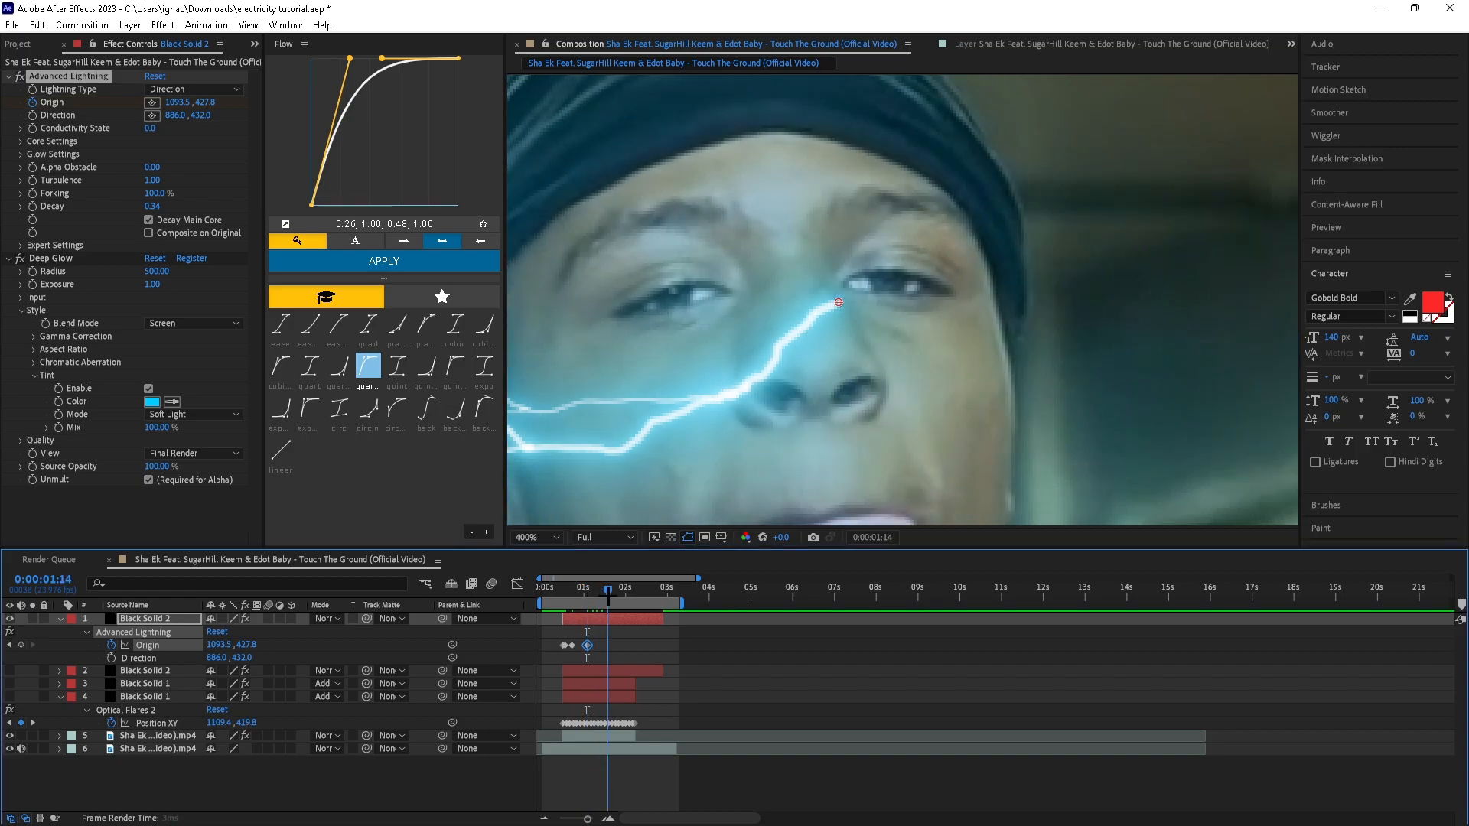
drag(839, 302, 914, 252)
click(628, 580)
drag(628, 589, 636, 590)
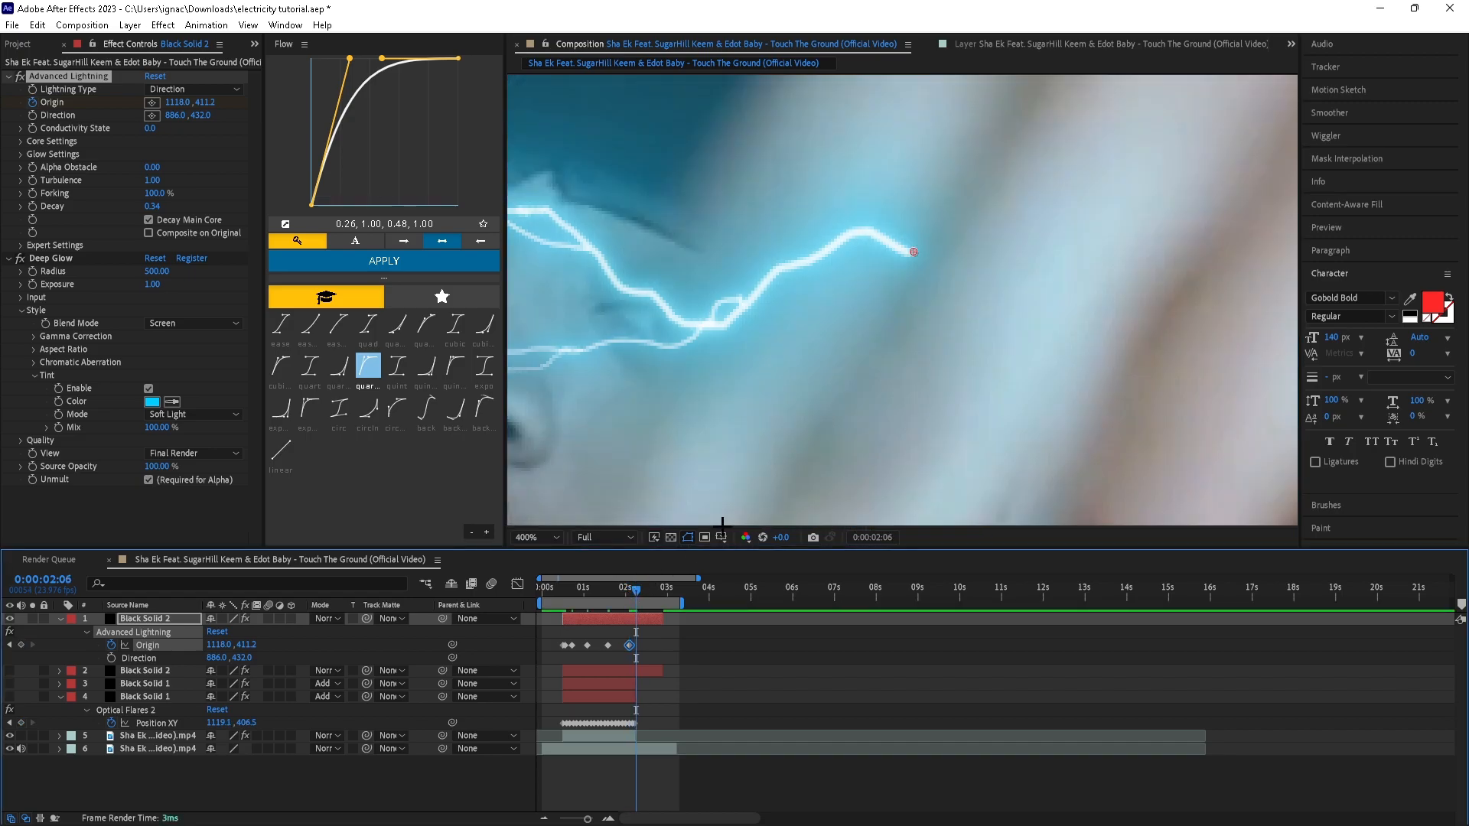
key(Page_Up)
drag(913, 253, 915, 241)
scroll(896, 354, down, 1)
key(Page_Down)
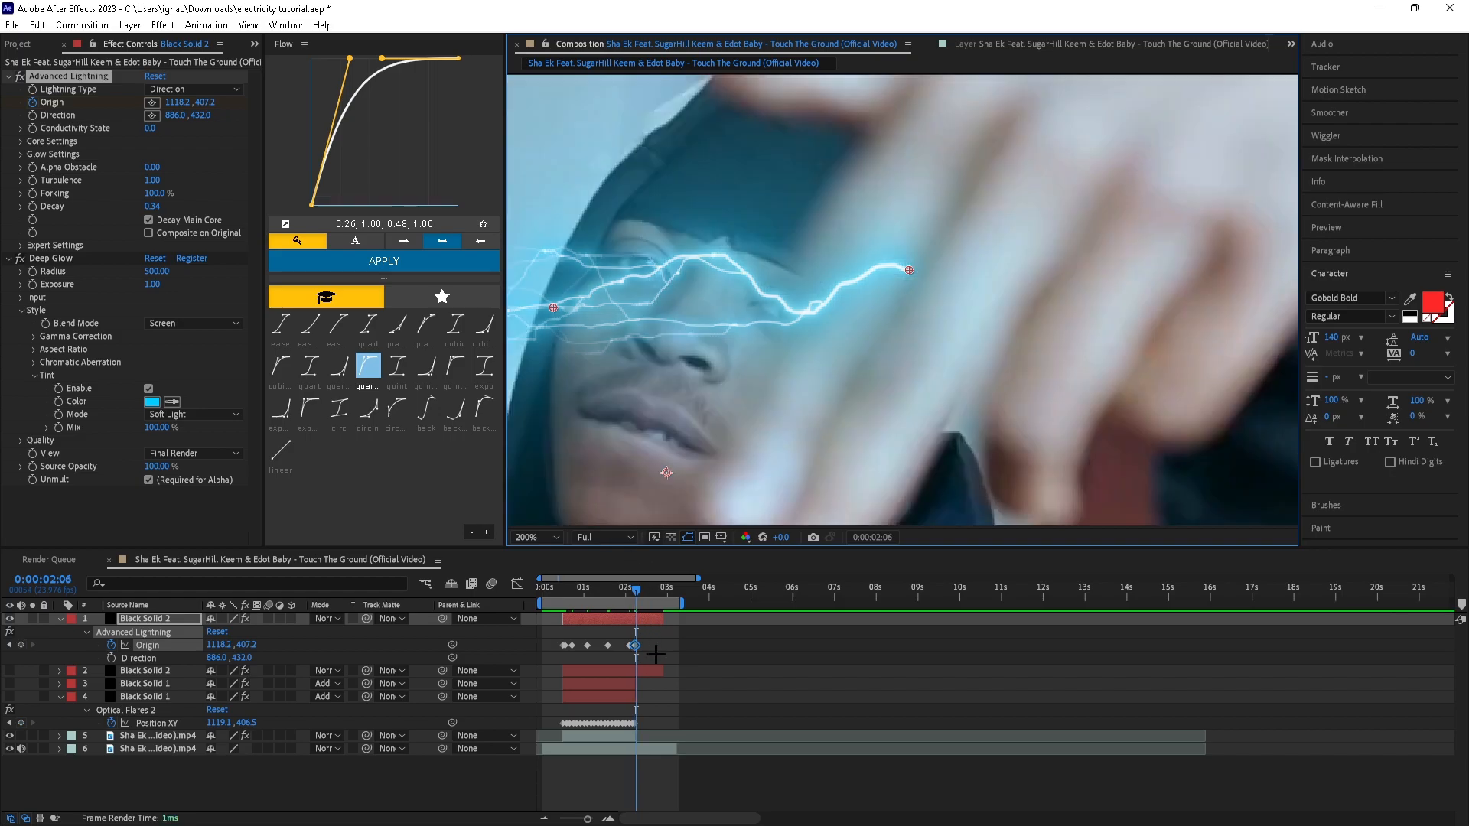
- Point the second lightning's Direction away from the other side of the head, about 1142, 434, and keyframe it at 0:00:00:12
click(567, 589)
mouse_move(570, 593)
mouse_down()
mouse_move(640, 599)
mouse_move(562, 609)
mouse_up()
scroll(760, 345, down, 1)
click(151, 115)
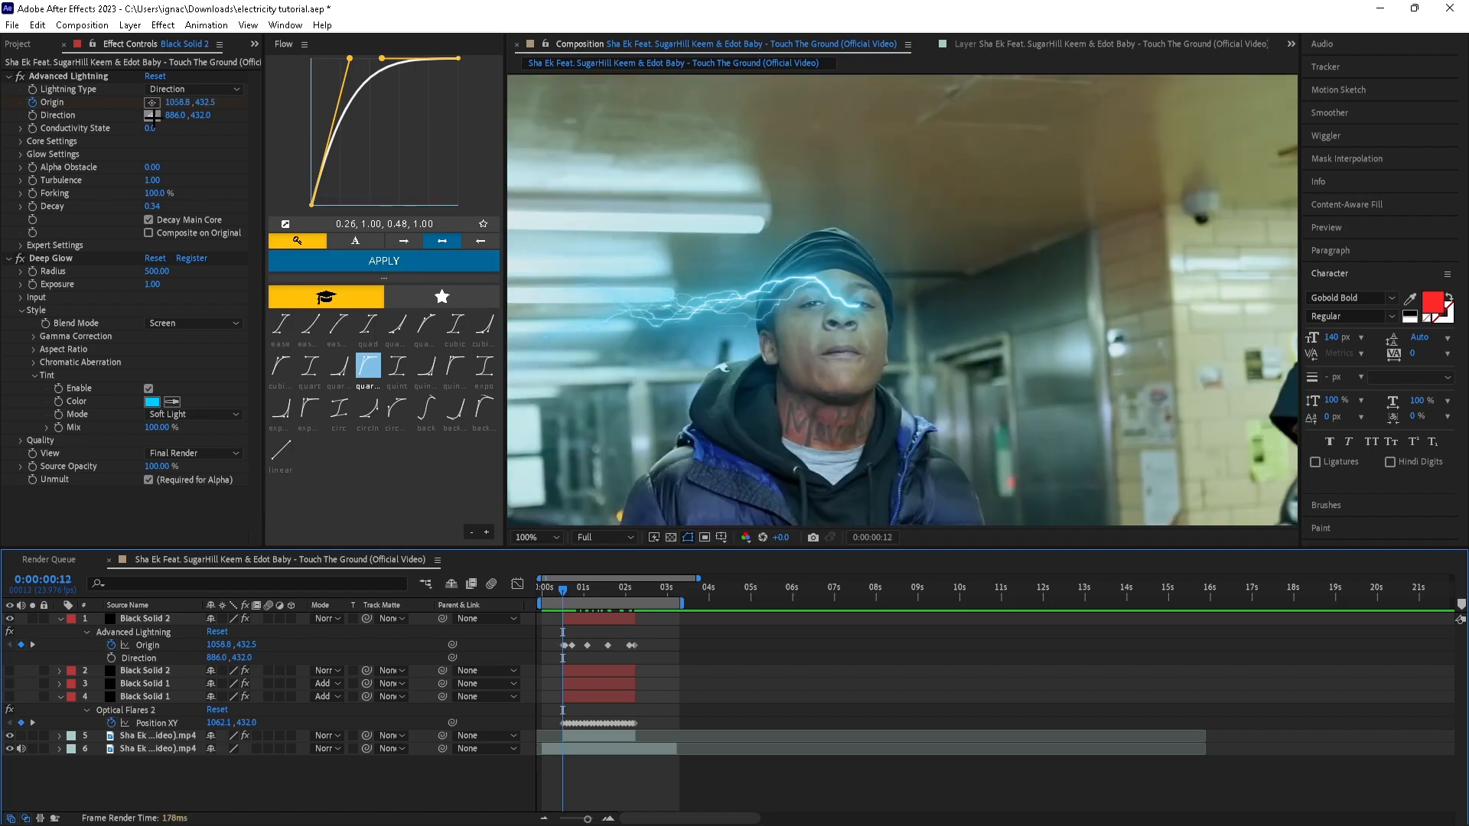
click(924, 306)
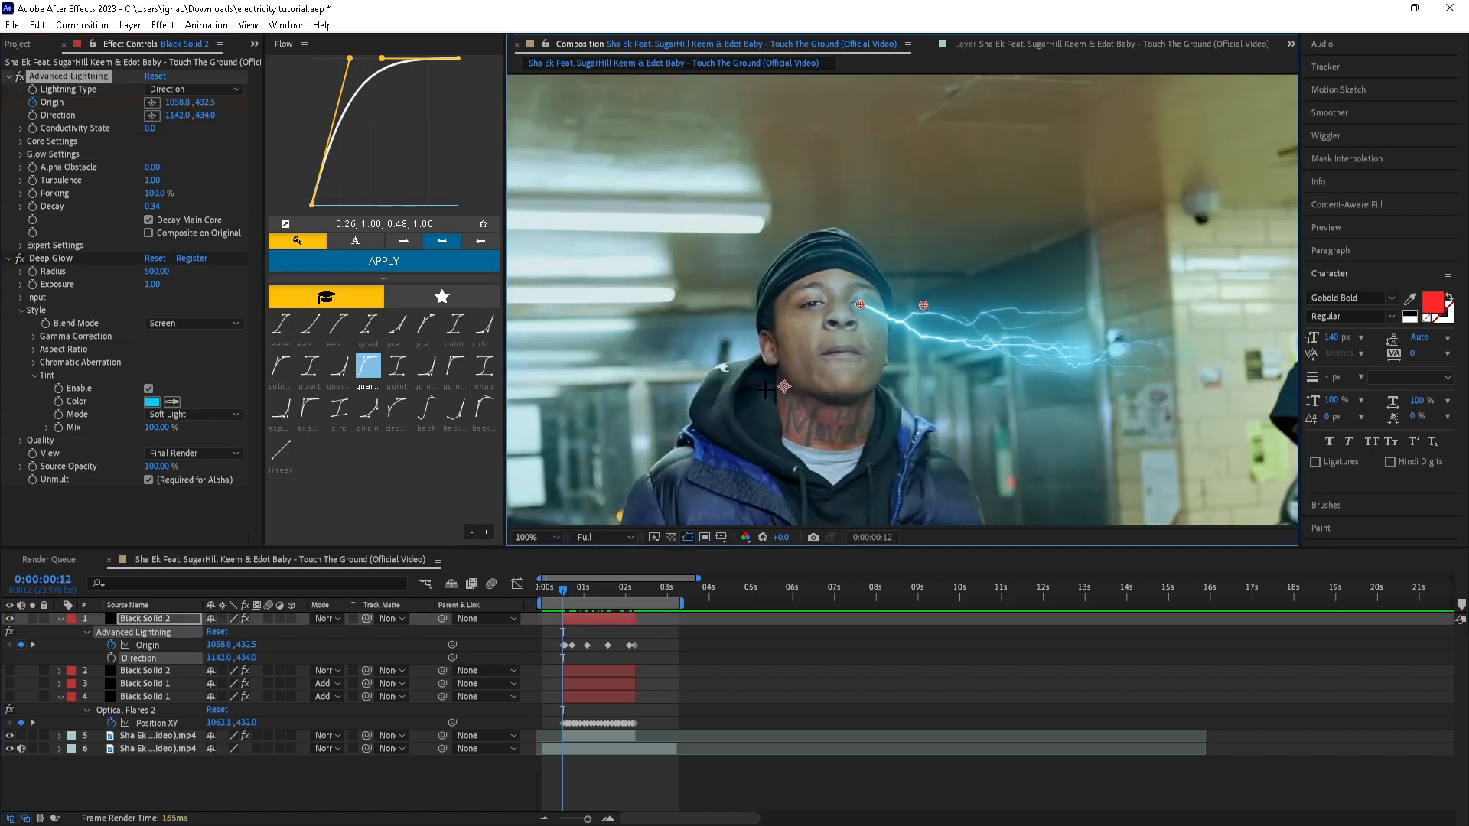
click(33, 114)
- Keyframe the second lightning's Direction at about 1171, 413 at 0:00:01:12 and about 1195, 399 at 0:00:02:00
click(605, 589)
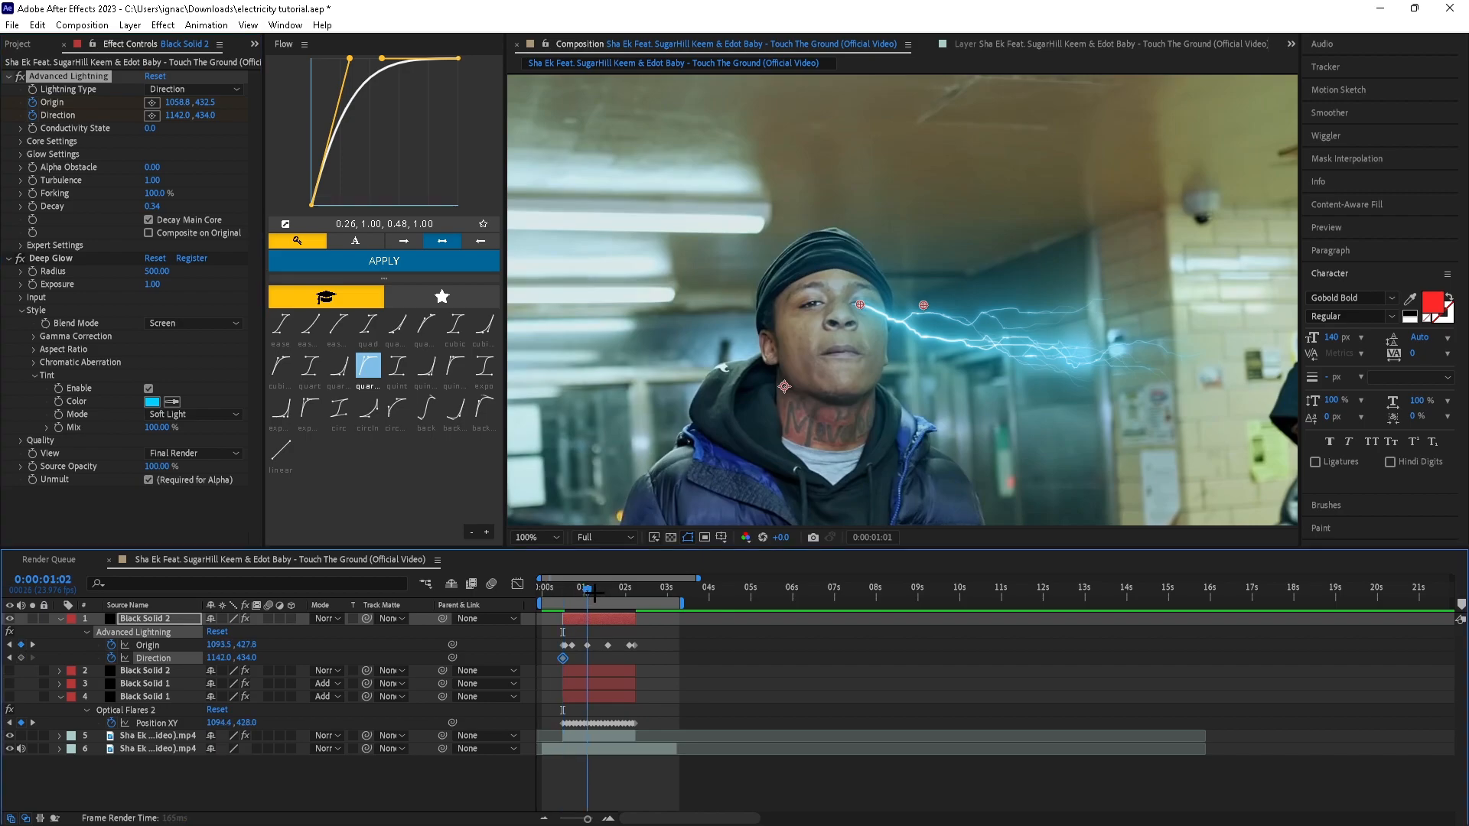
drag(922, 308, 946, 289)
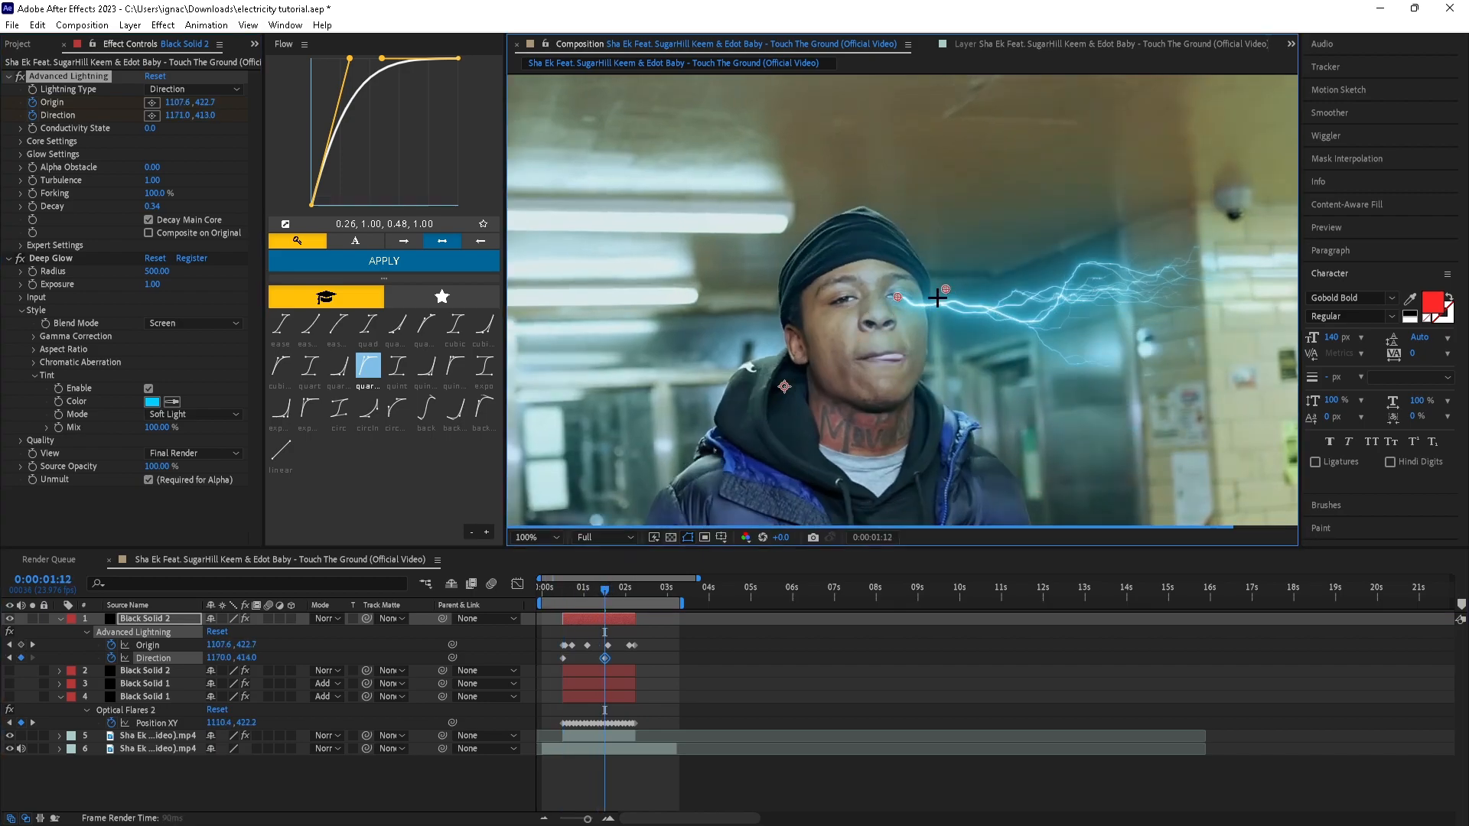
click(626, 589)
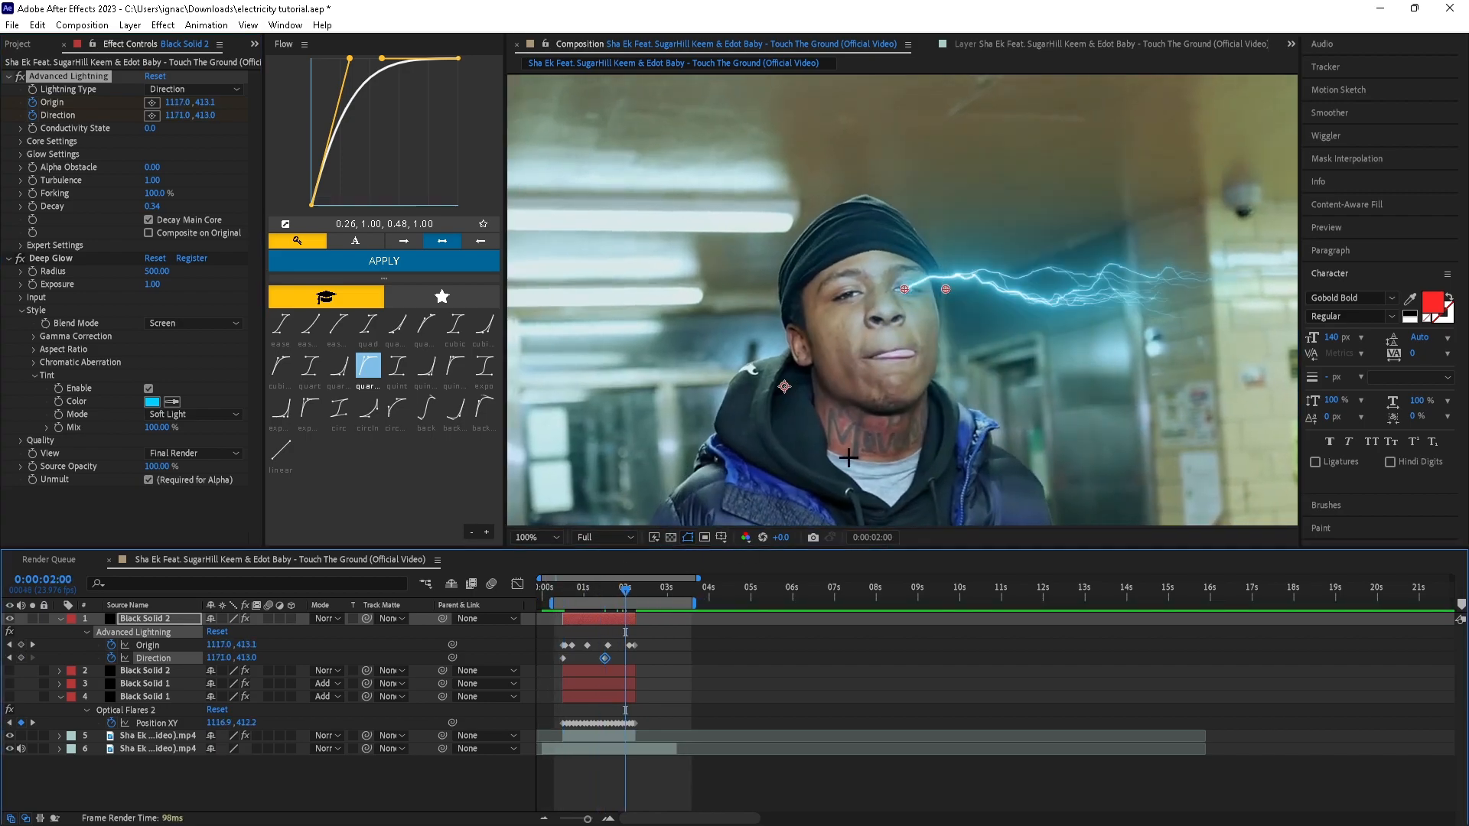
drag(945, 293, 964, 277)
click(615, 590)
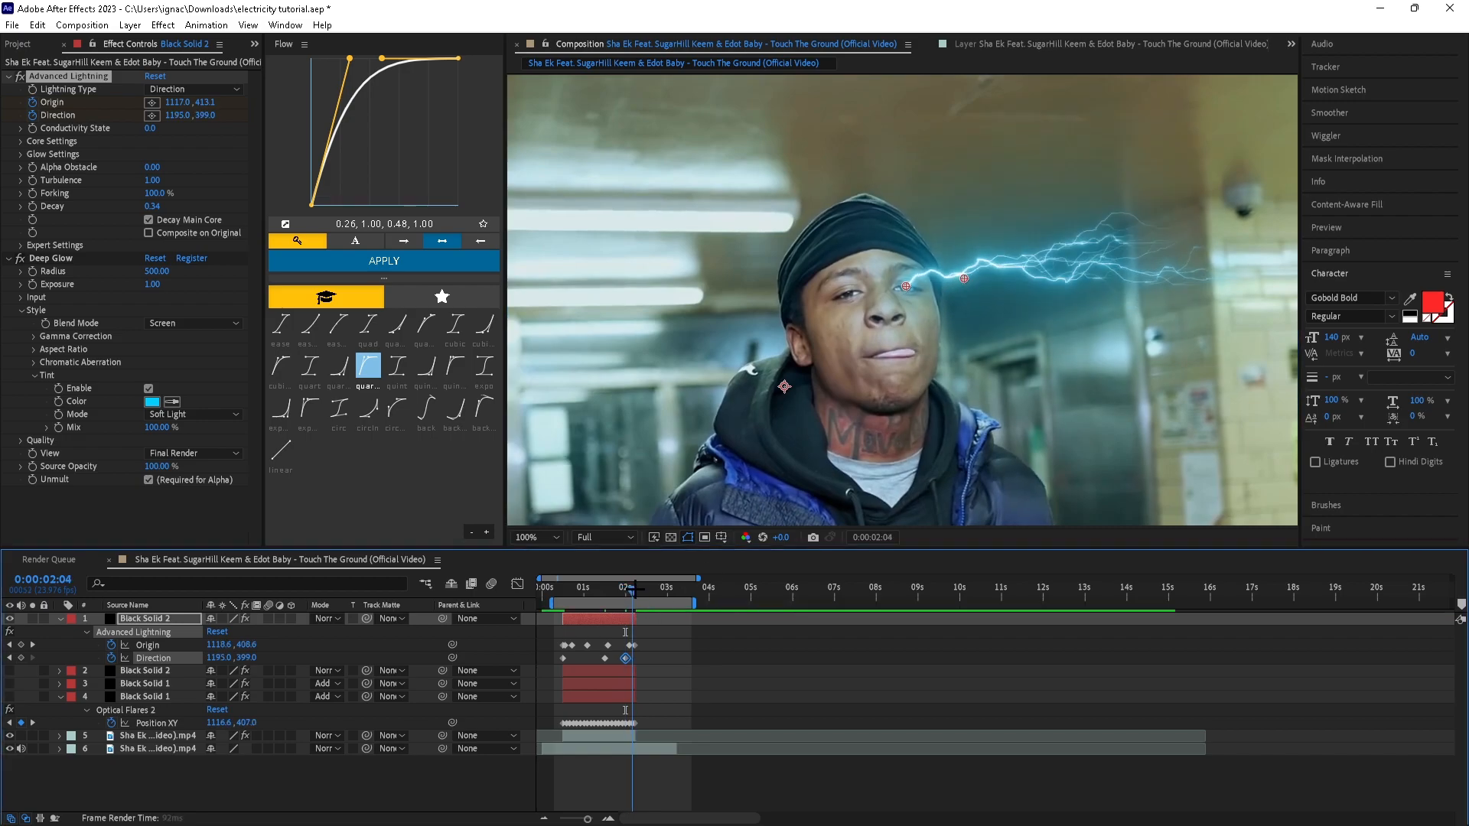
- Preview the clip from 0:00:00:04 to check the flares and lightning on both eyes
click(564, 589)
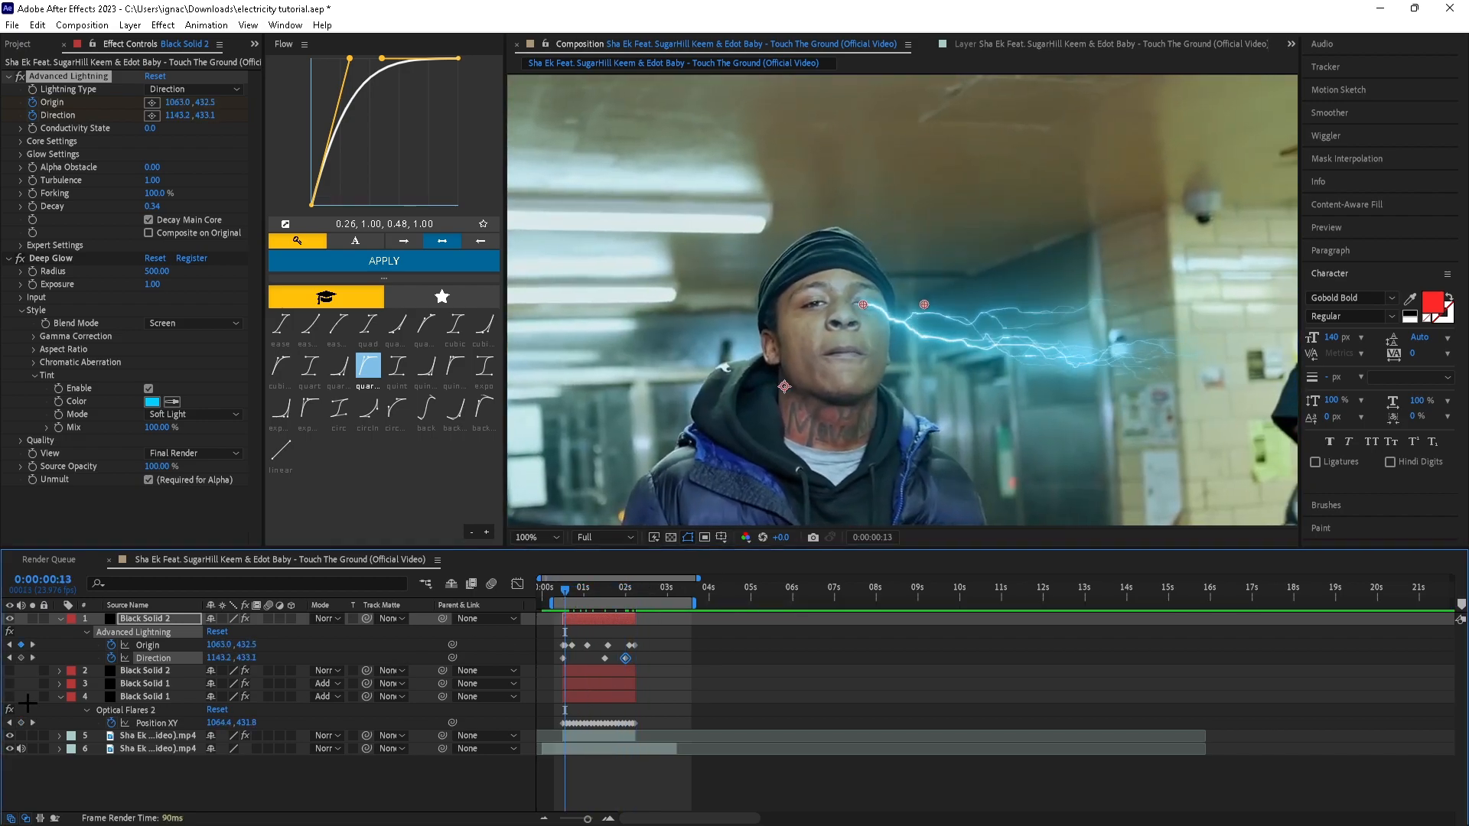
scroll(833, 342, down, 2)
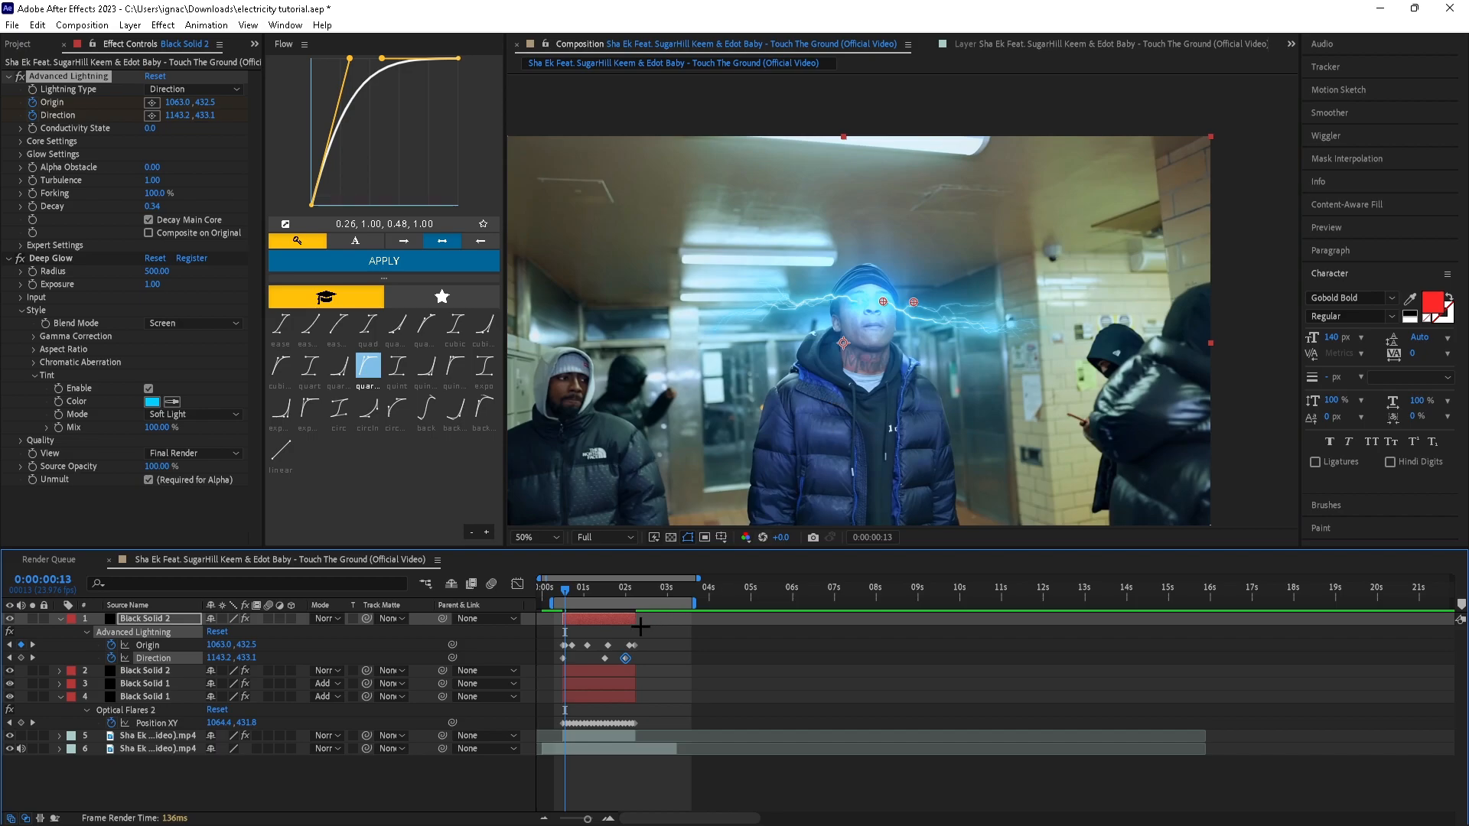
click(549, 589)
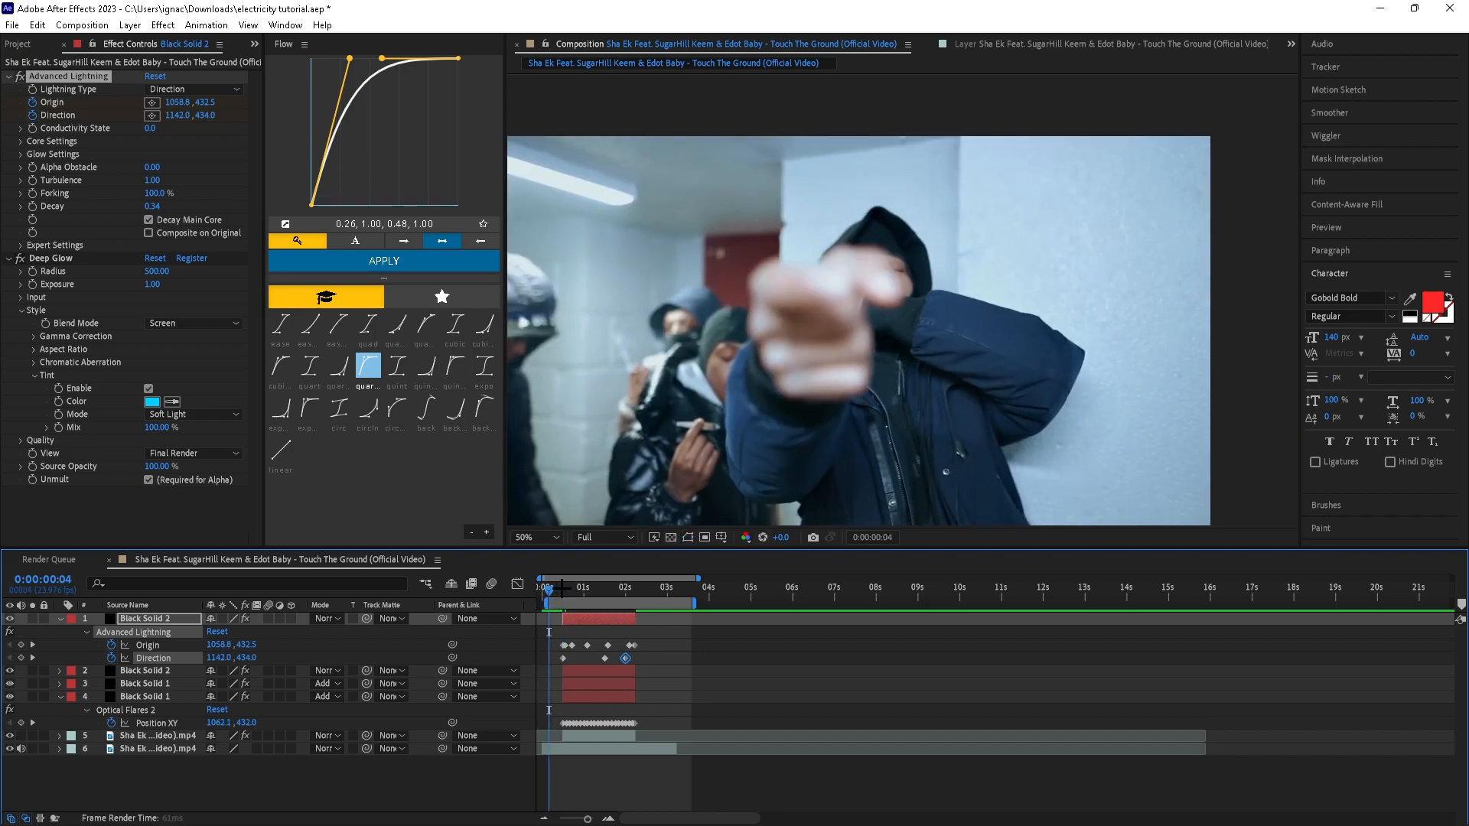
key(space)
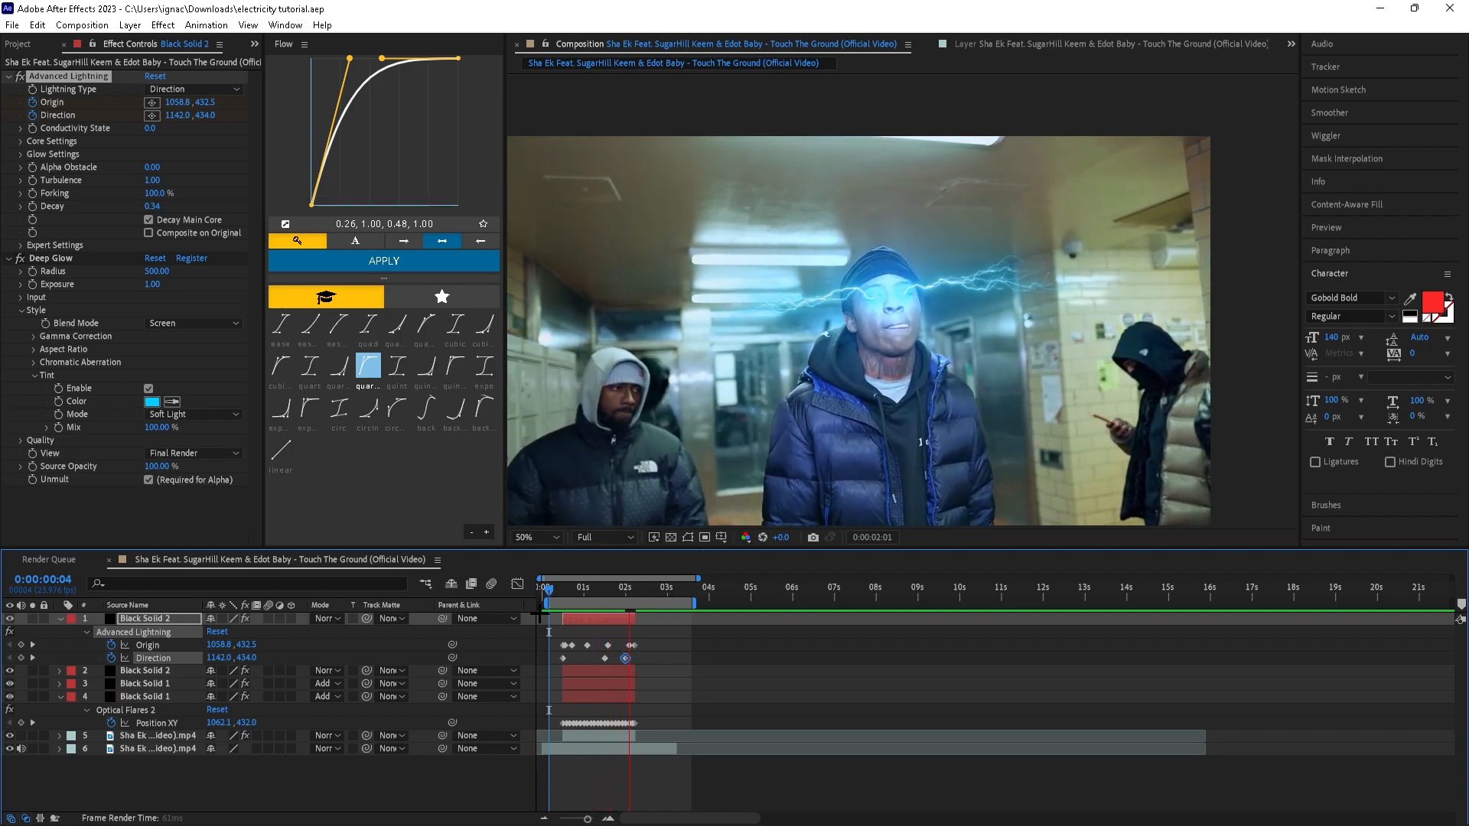
key(space)
key(space)
key(space)
- Move both Black Solid 2 lightning layers beneath the two Black Solid 1 flare layers
drag(553, 594, 566, 594)
shift+click(571, 672)
drag(139, 673, 140, 720)
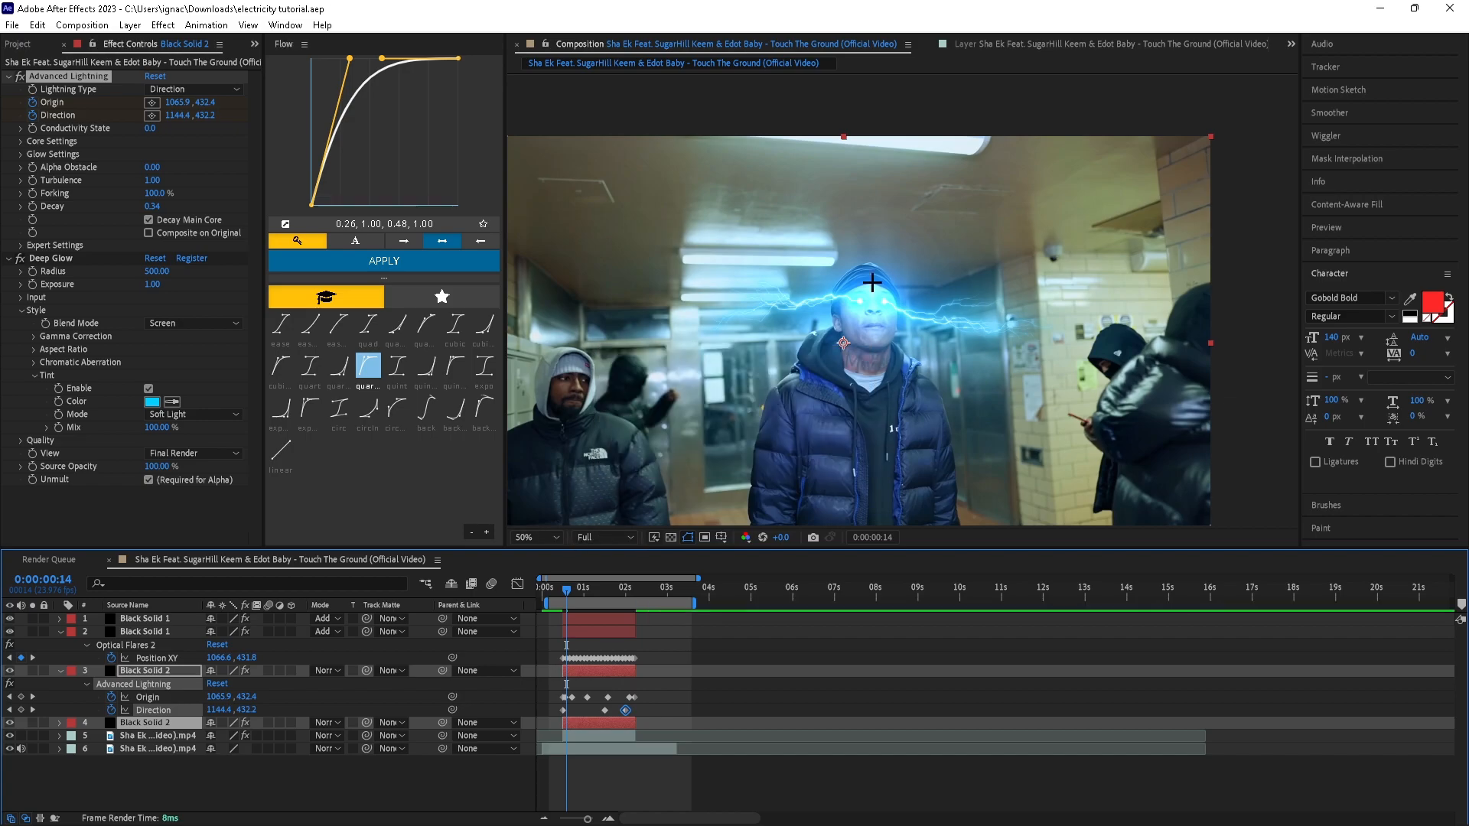
scroll(895, 306, up, 2)
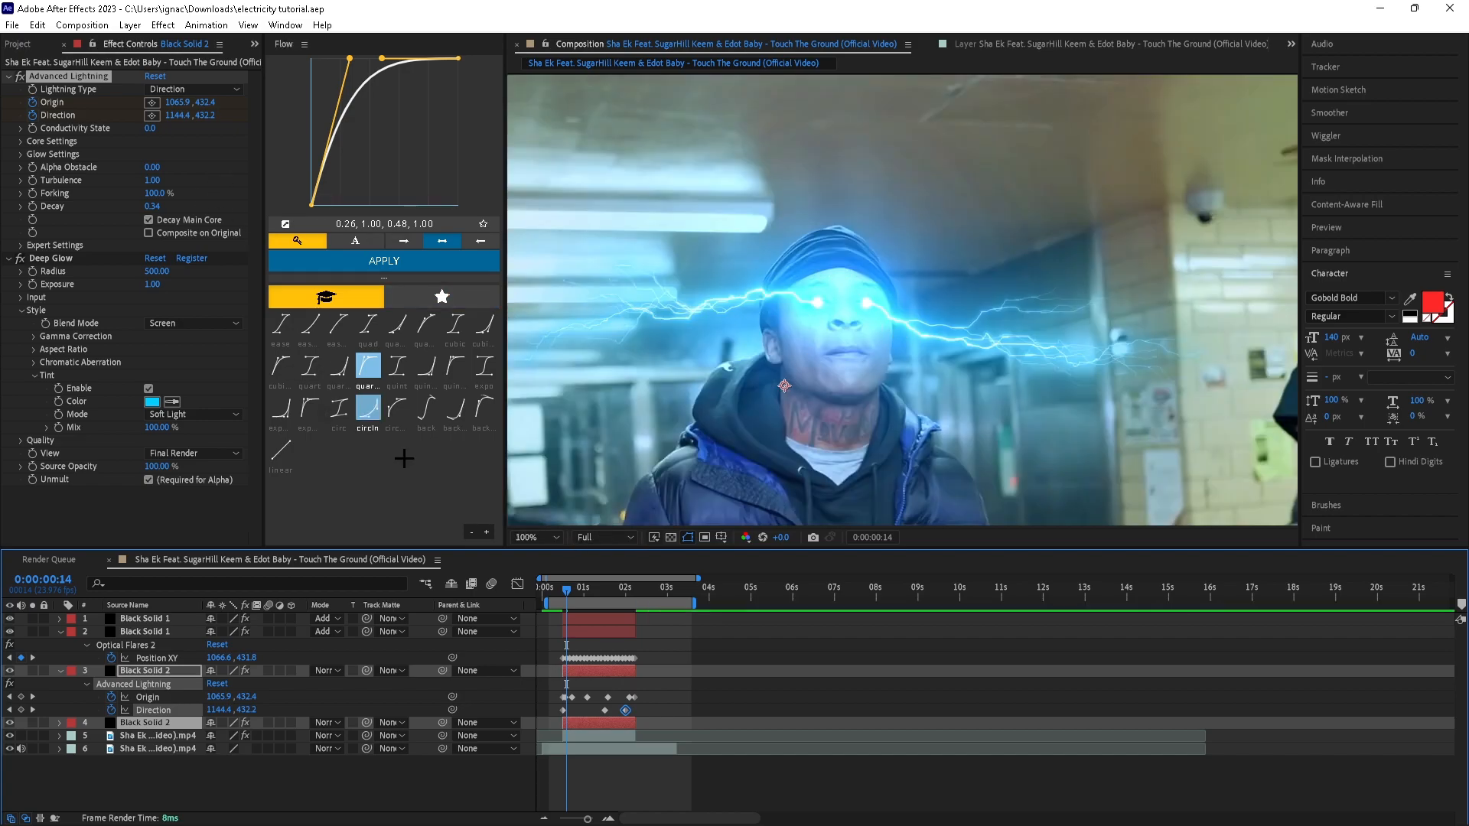
- Set the Optical Flares Brightness to 15 on both Black Solid 1 layers
click(662, 625)
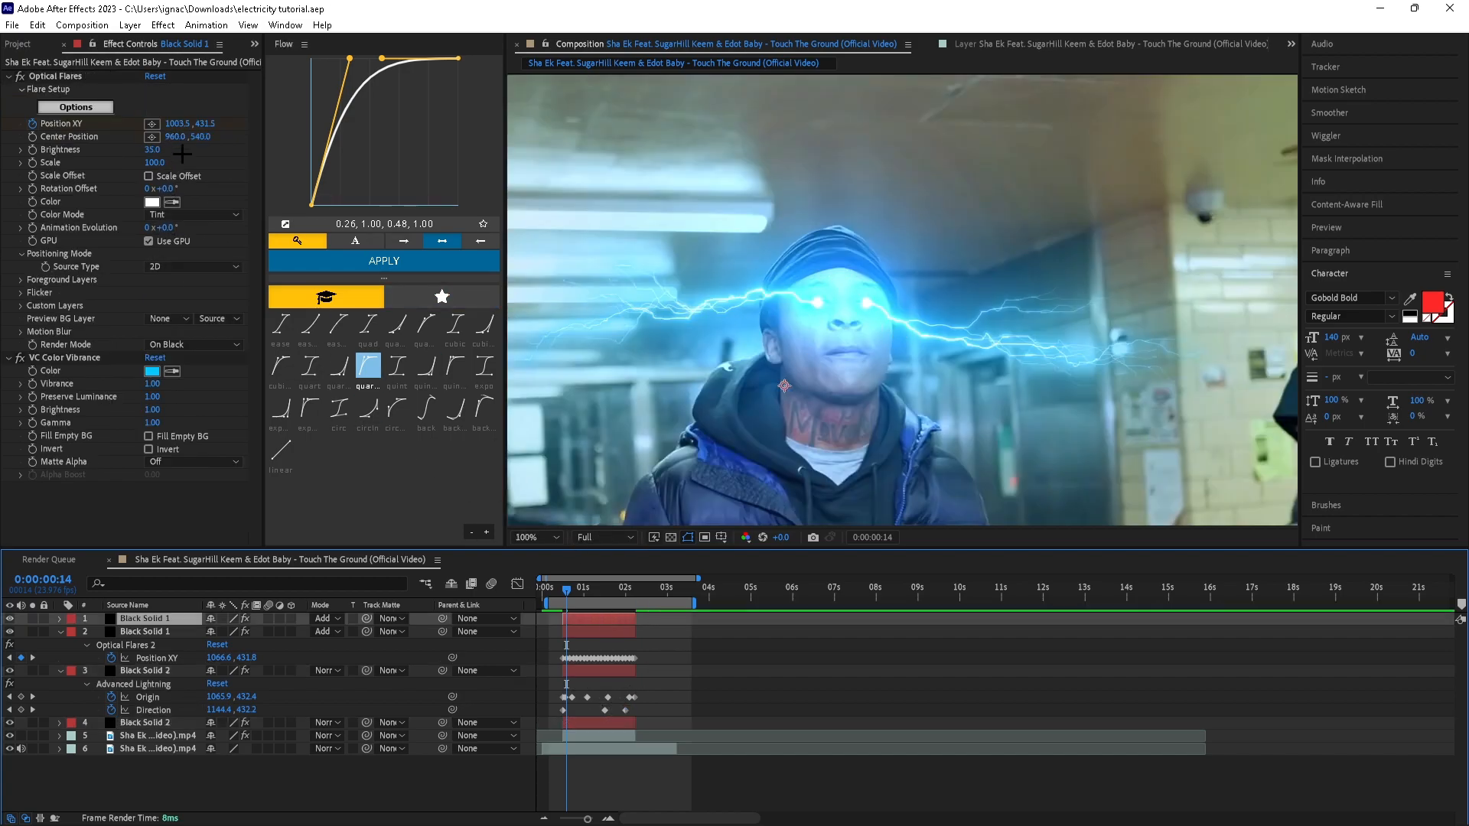
click(151, 150)
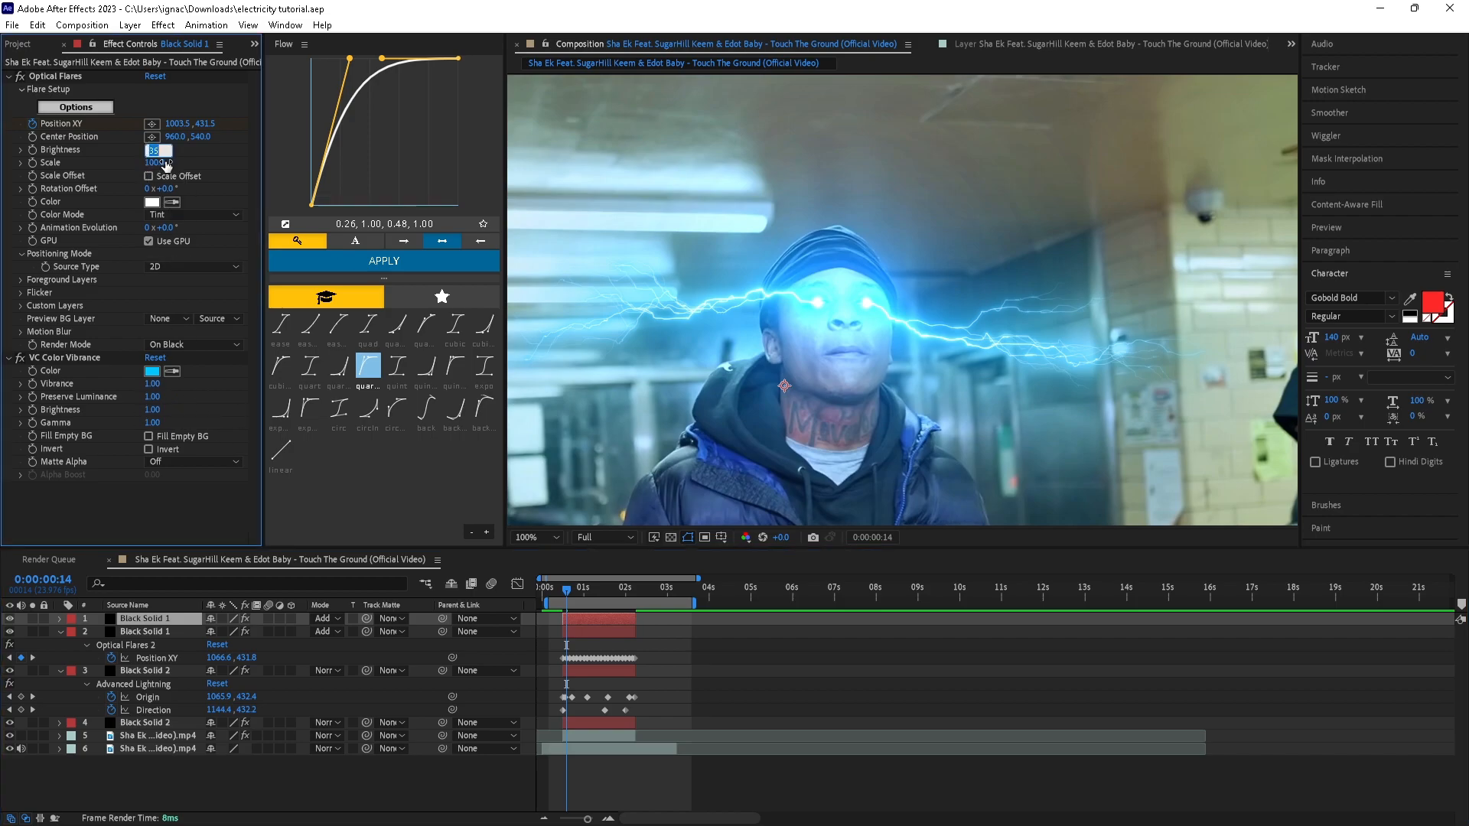
text(15)
key(Return)
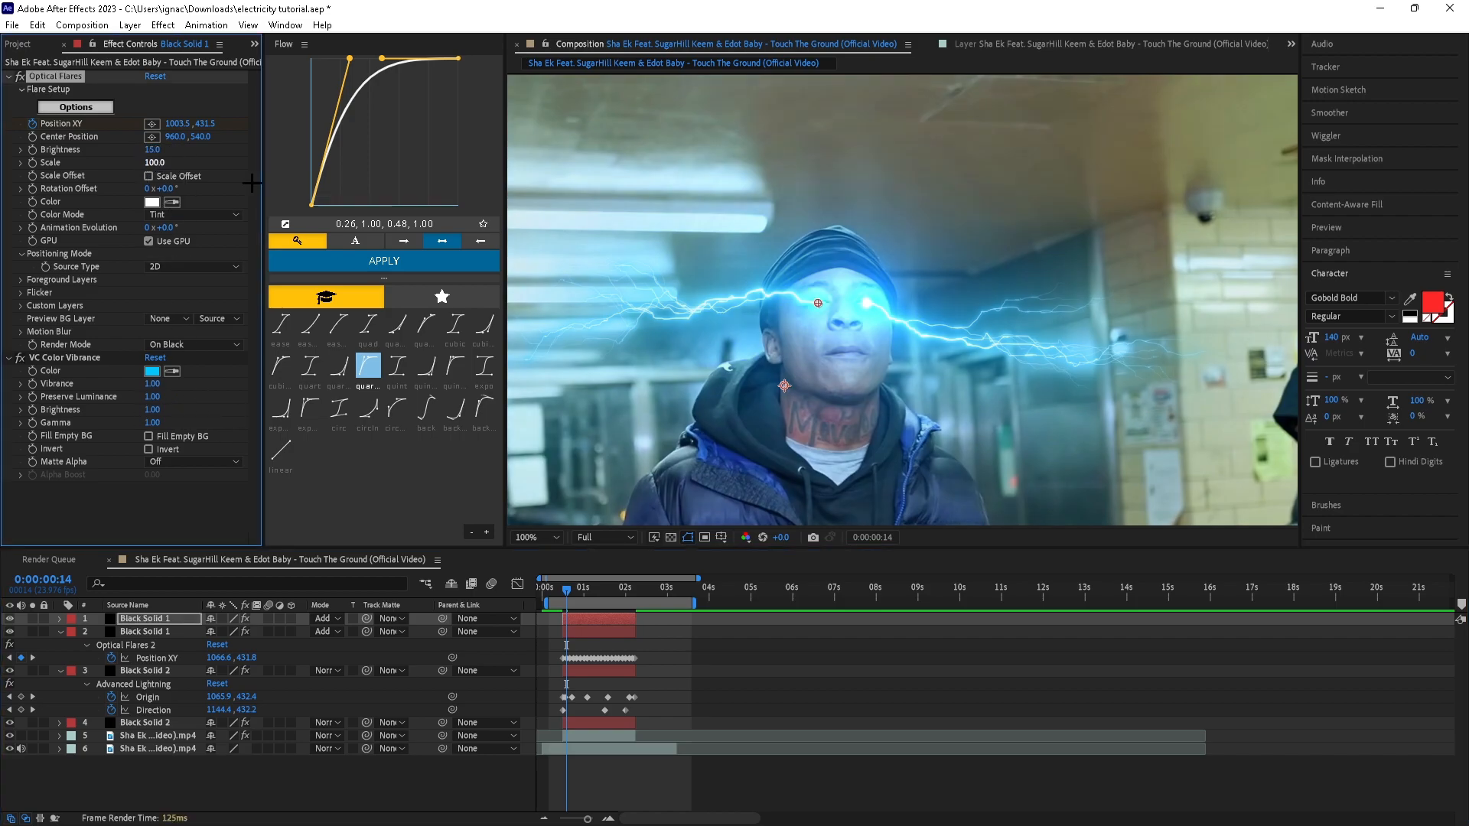
click(580, 631)
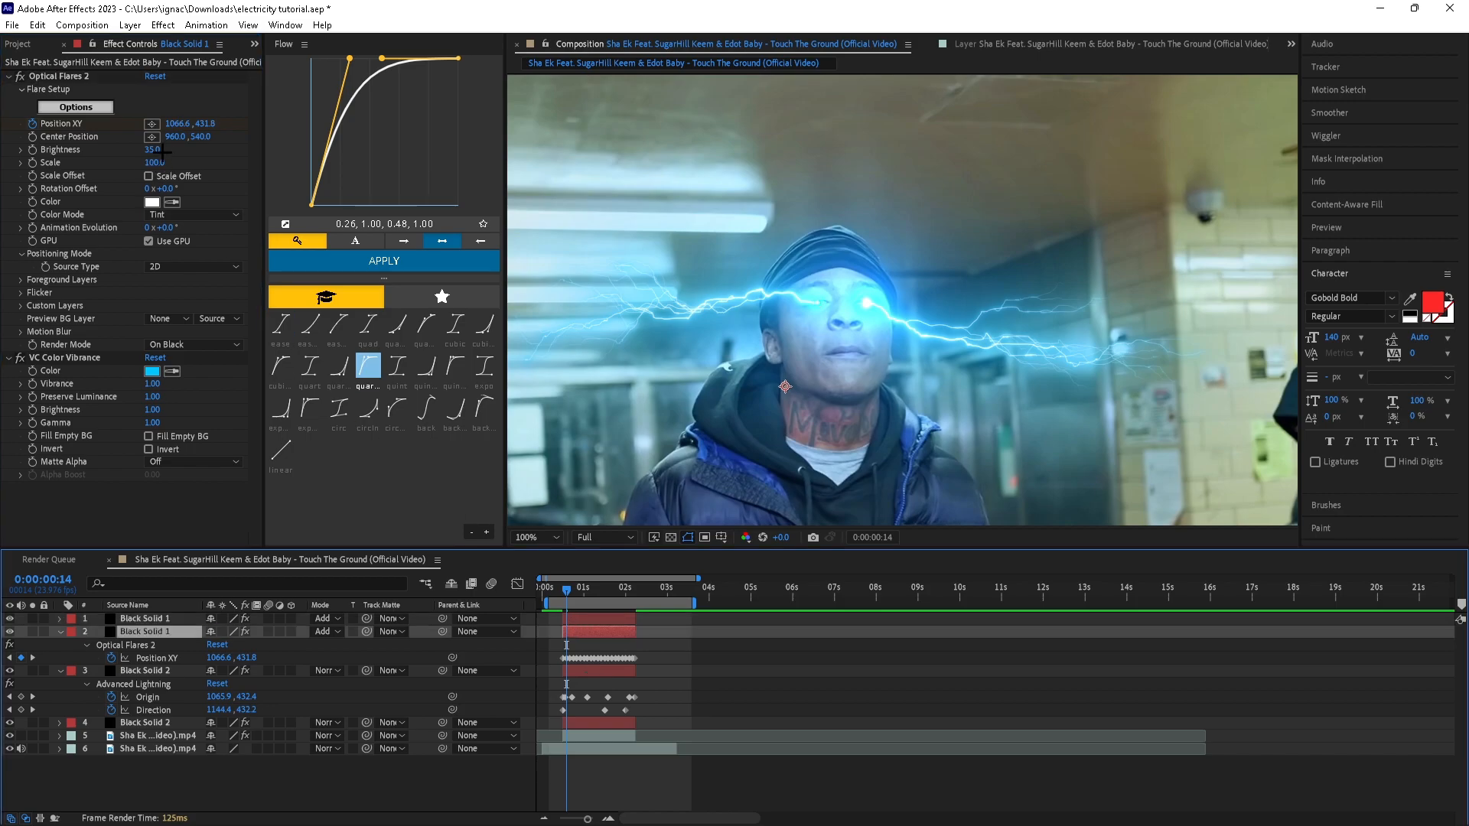
click(920, 687)
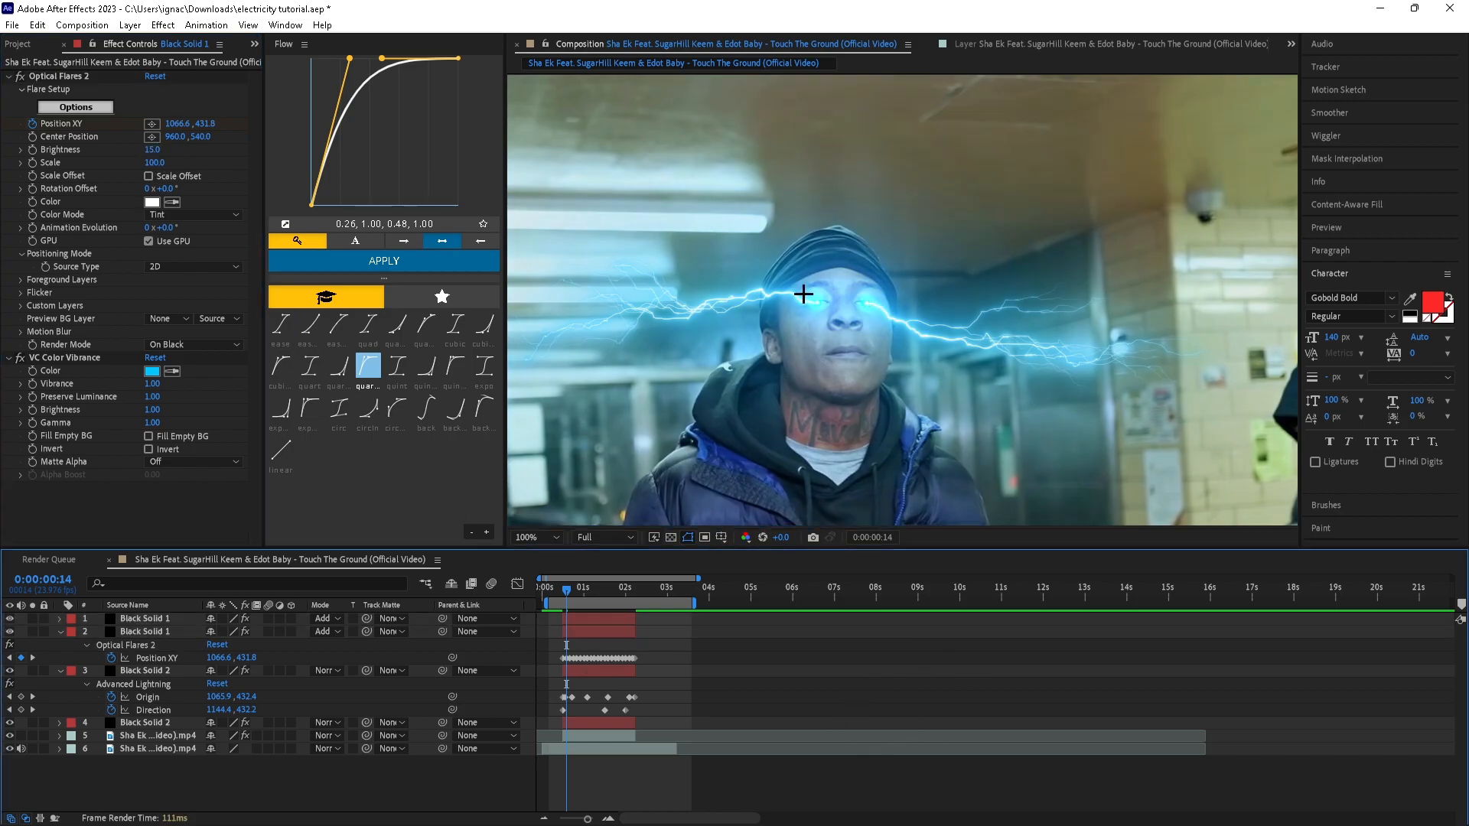
- Apply the Drop Shadow effect to the rotoscoped clip on layer 5
mouse_move(568, 585)
mouse_down()
mouse_move(607, 571)
mouse_move(573, 601)
mouse_up()
scroll(714, 402, down, 2)
click(574, 736)
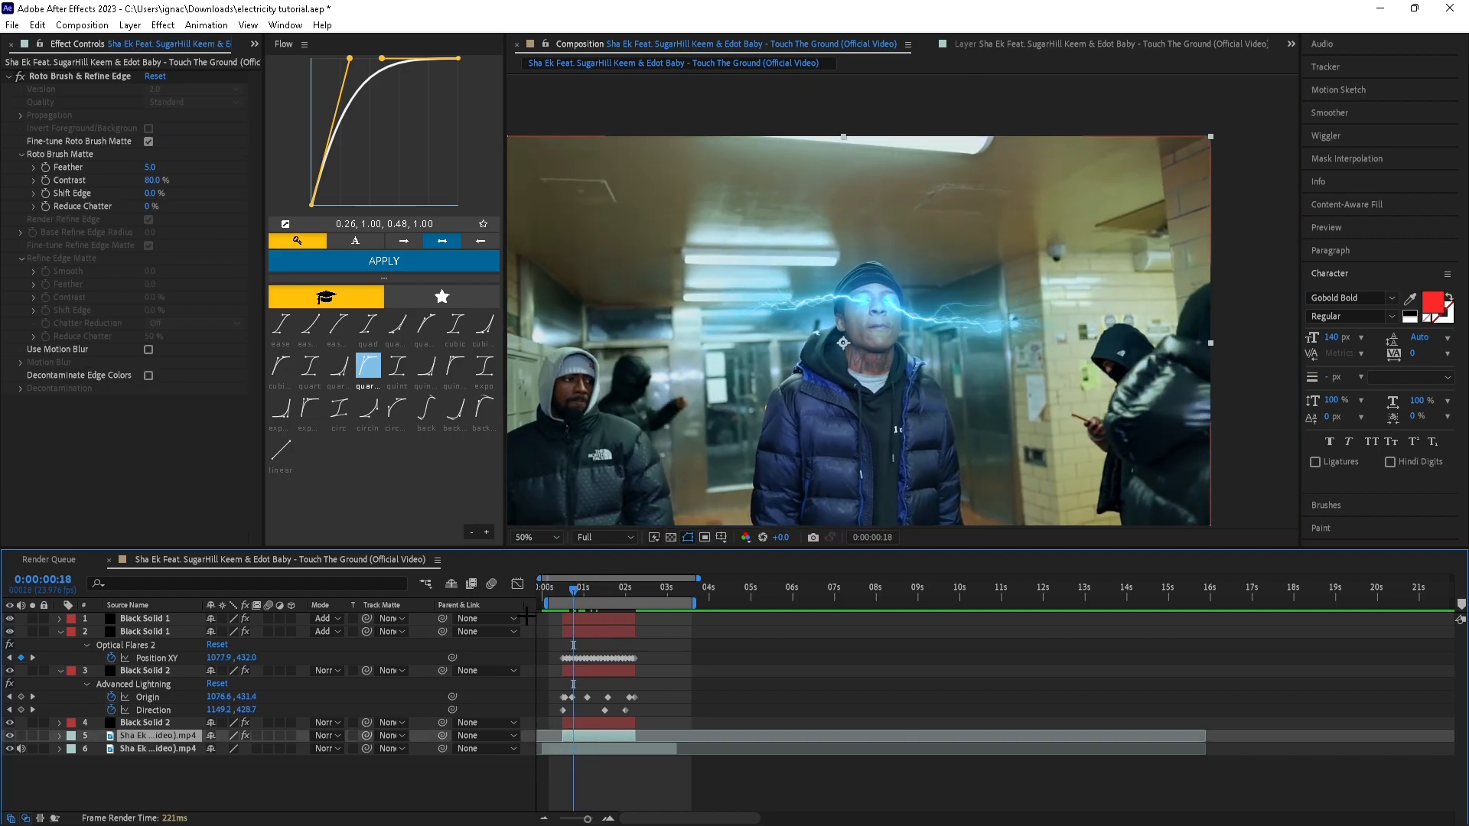
key(ctrl+space)
text(drop)
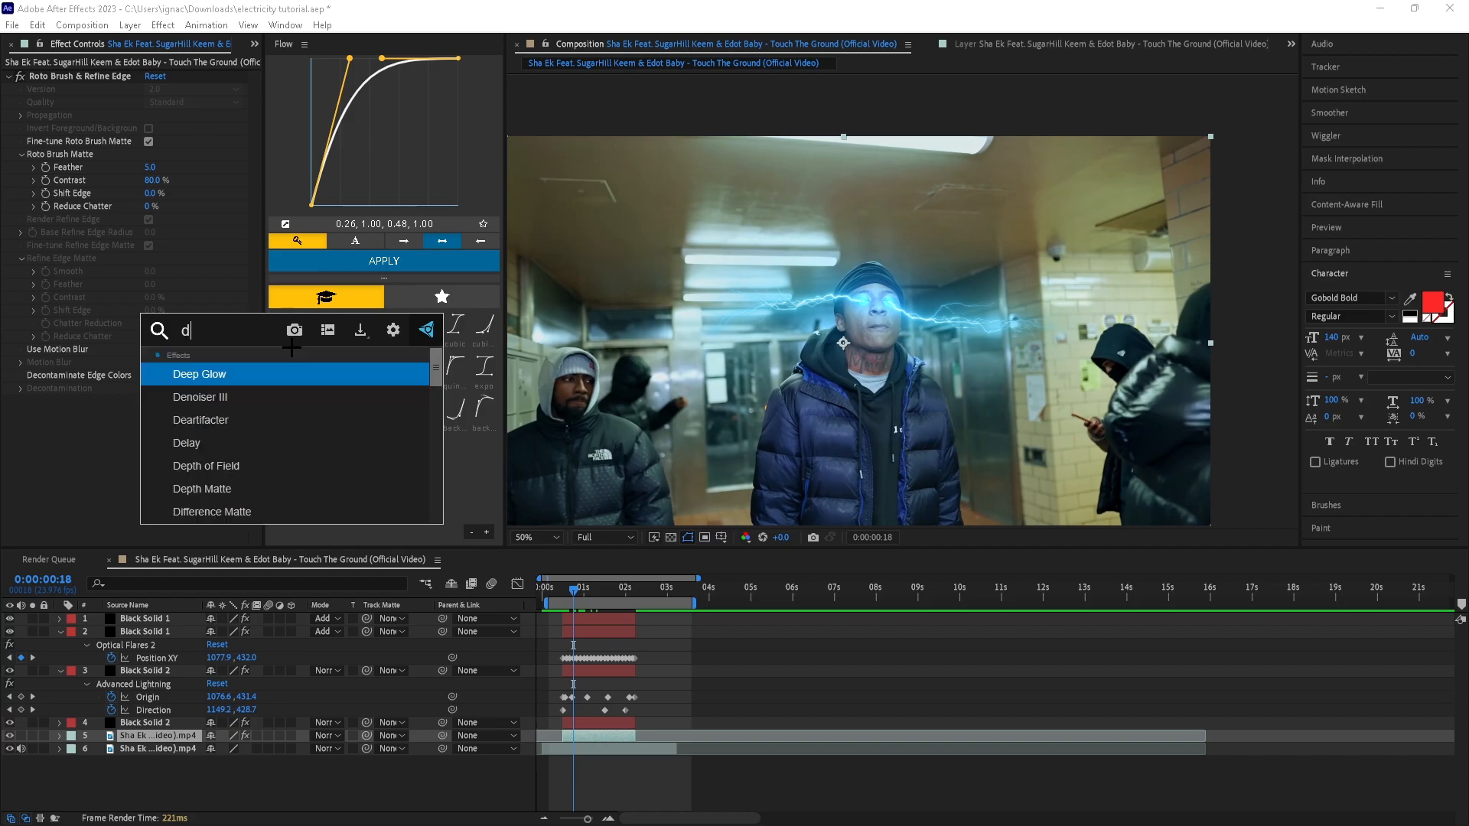
key(Return)
- Set the rotoscoped clip's Drop Shadow to Opacity 56%, Distance 0 and Softness 96
scroll(796, 344, down, 2)
drag(797, 344, 775, 308)
scroll(789, 336, up, 2)
drag(738, 379, 720, 368)
drag(148, 429, 178, 434)
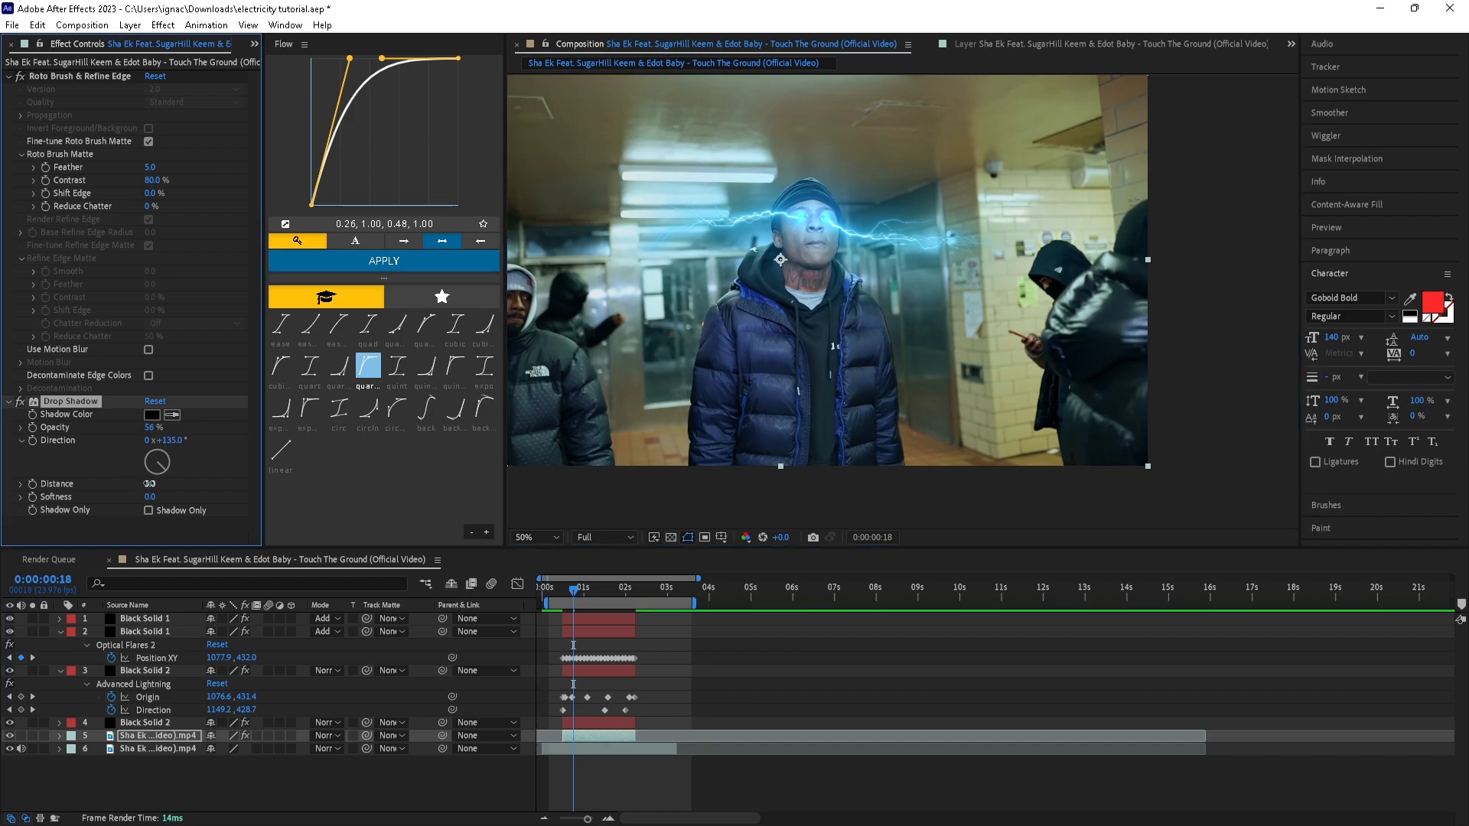
drag(150, 496, 186, 498)
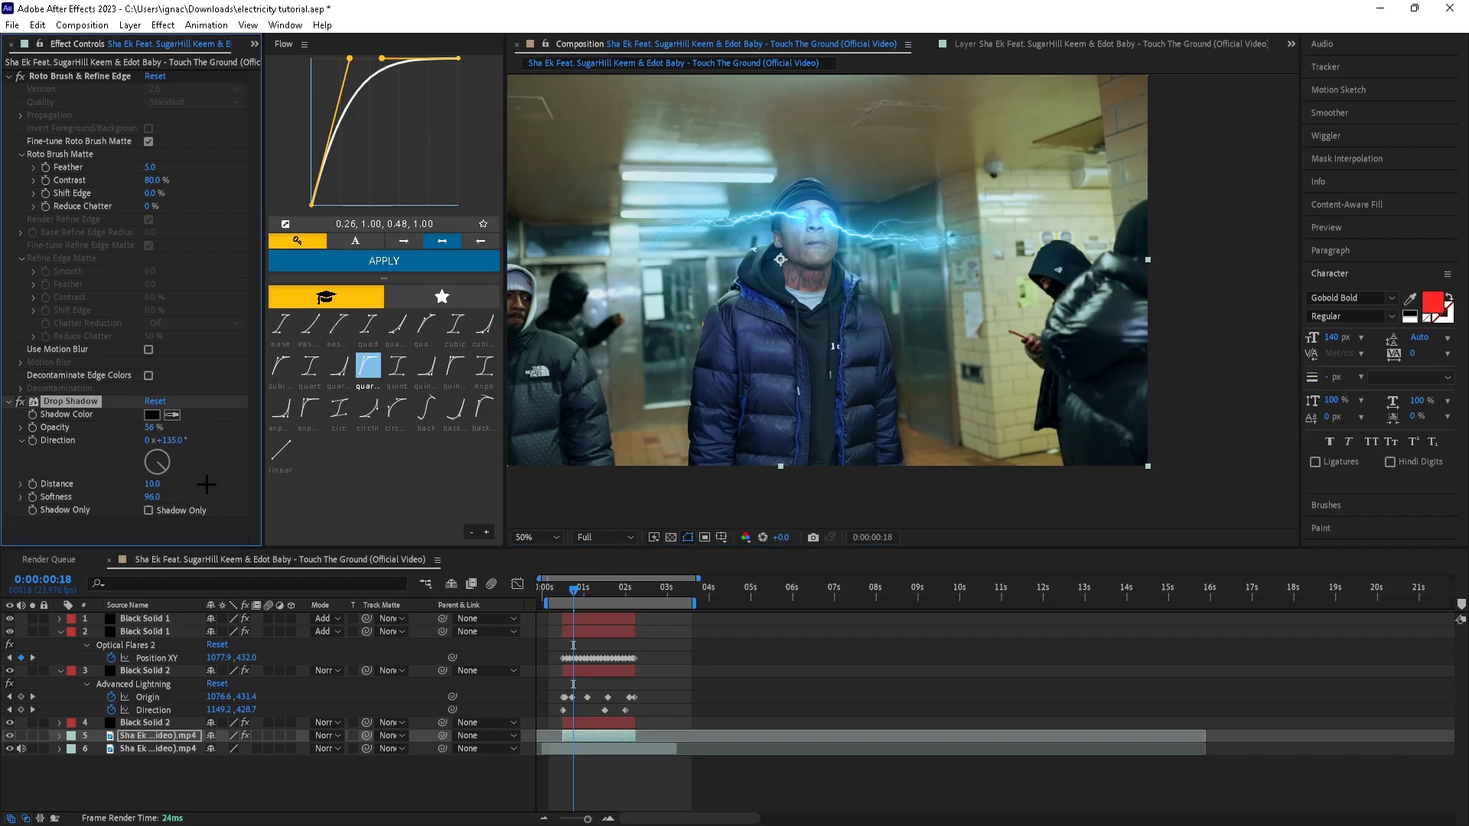
click(153, 484)
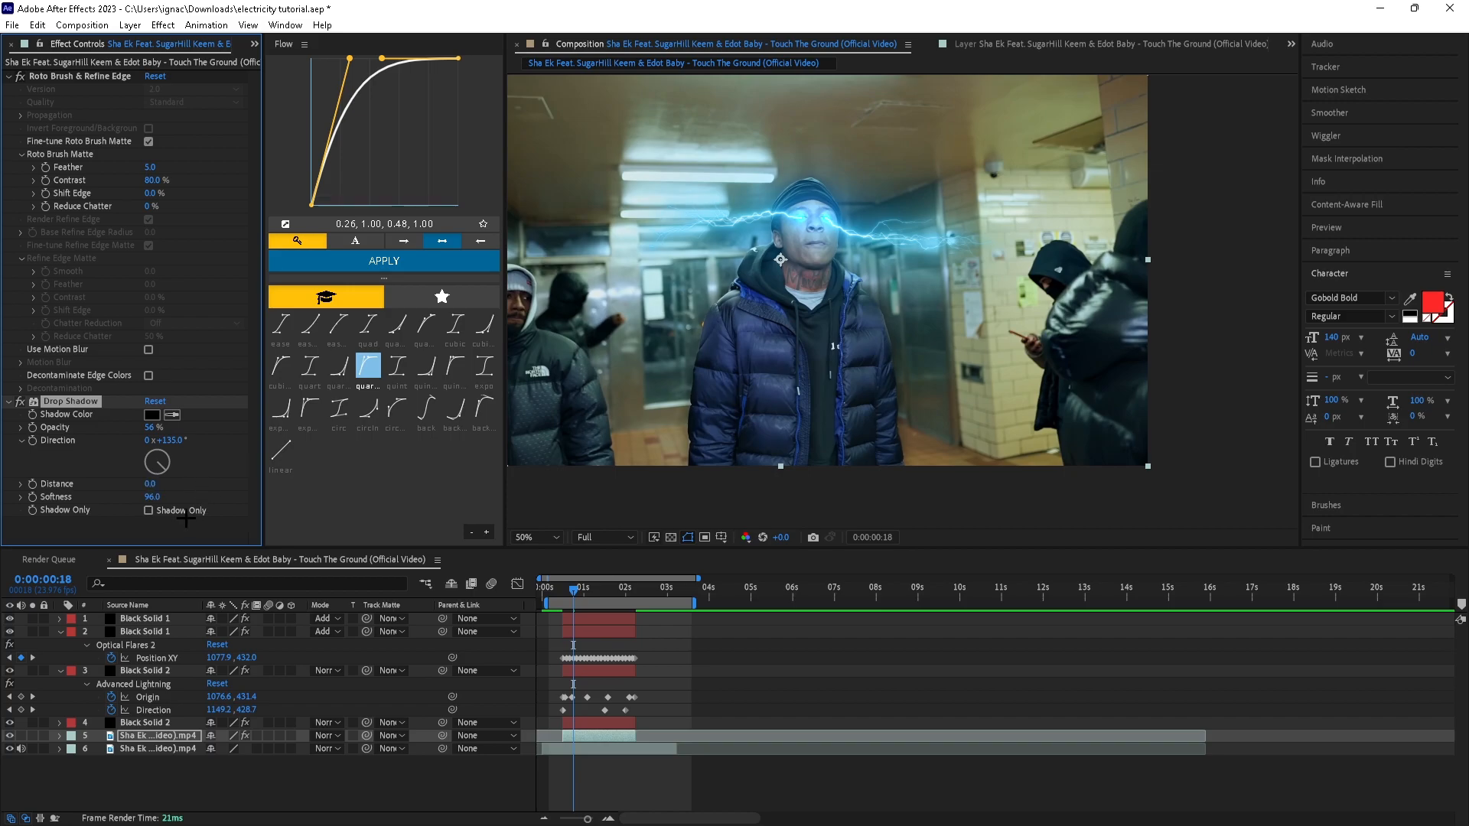
- Raise the Drop Shadow Opacity to 100% and its Softness to 161
drag(153, 429, 208, 425)
right_click(208, 426)
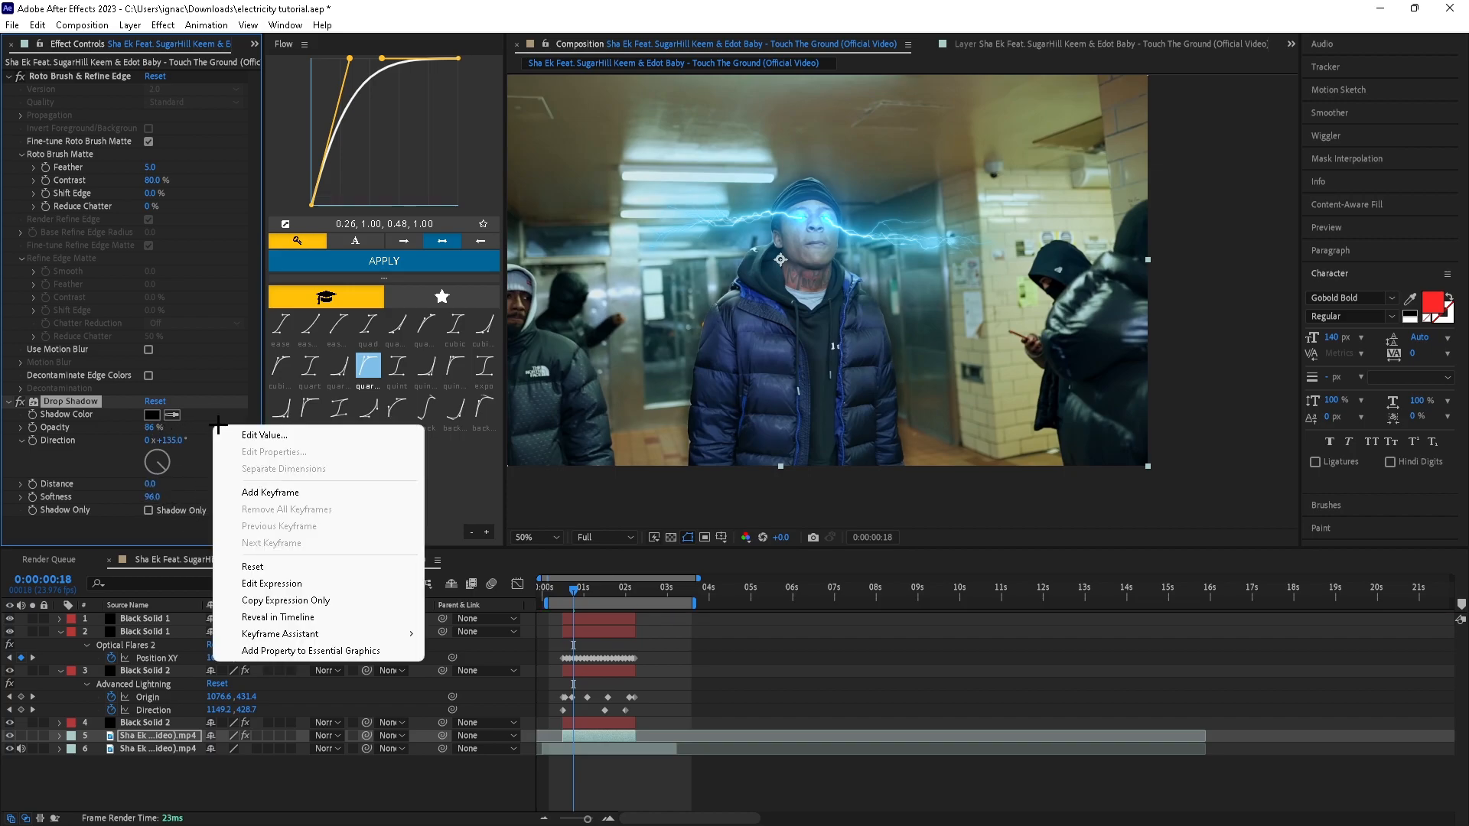
click(229, 442)
click(807, 470)
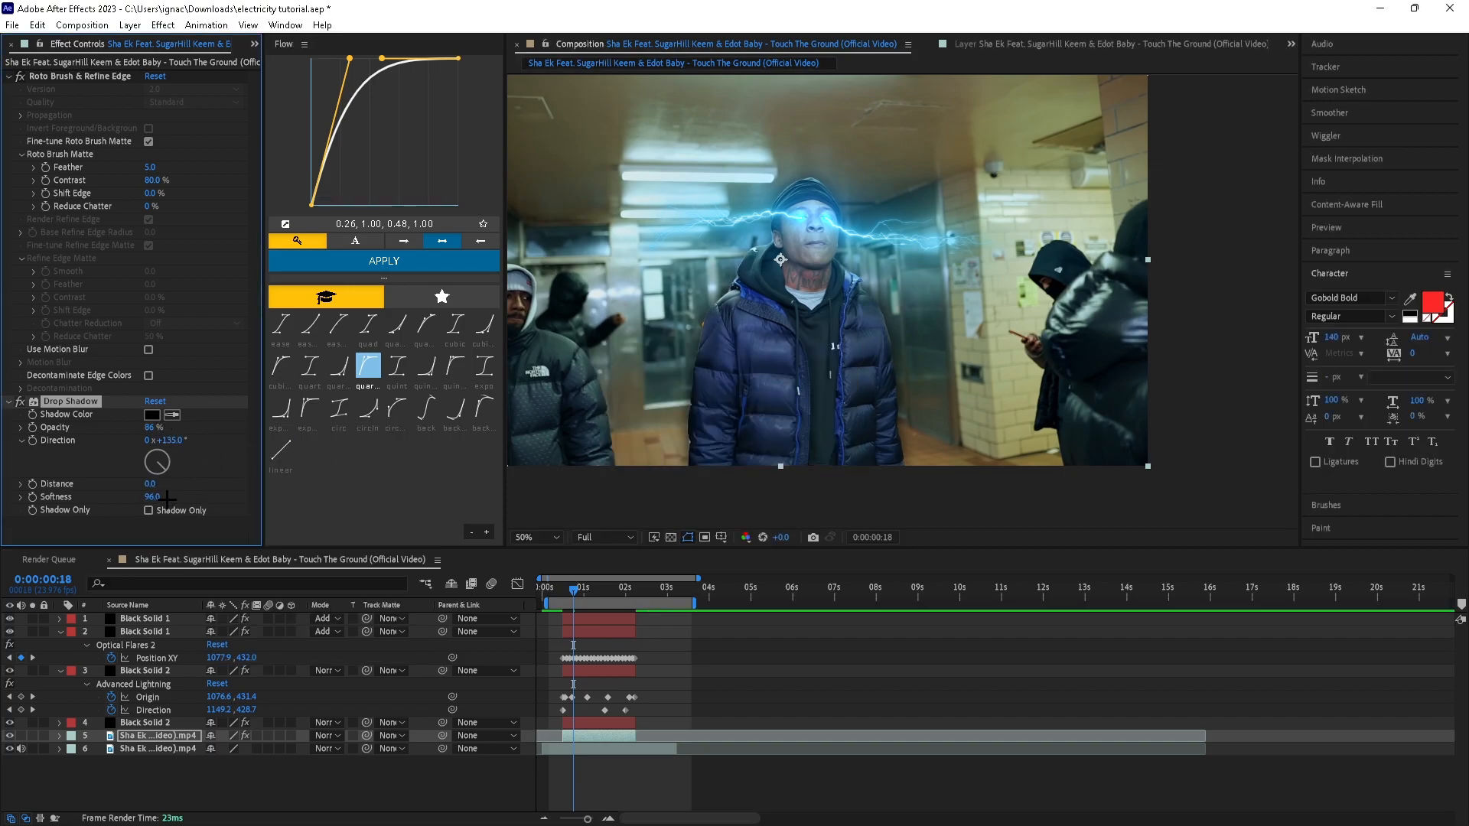
drag(195, 494, 223, 494)
drag(150, 427, 224, 430)
drag(838, 336, 932, 371)
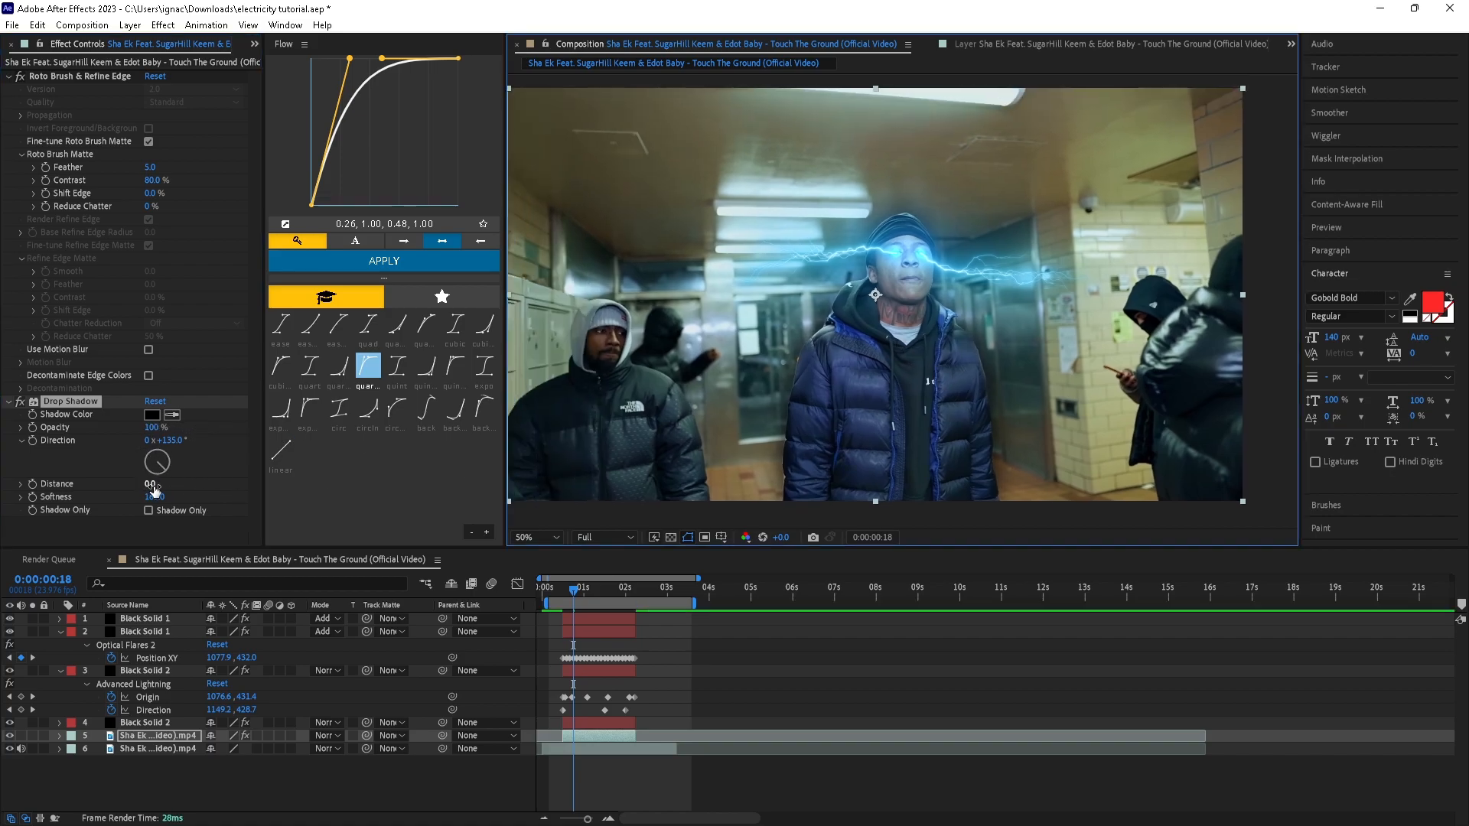
drag(155, 496, 163, 444)
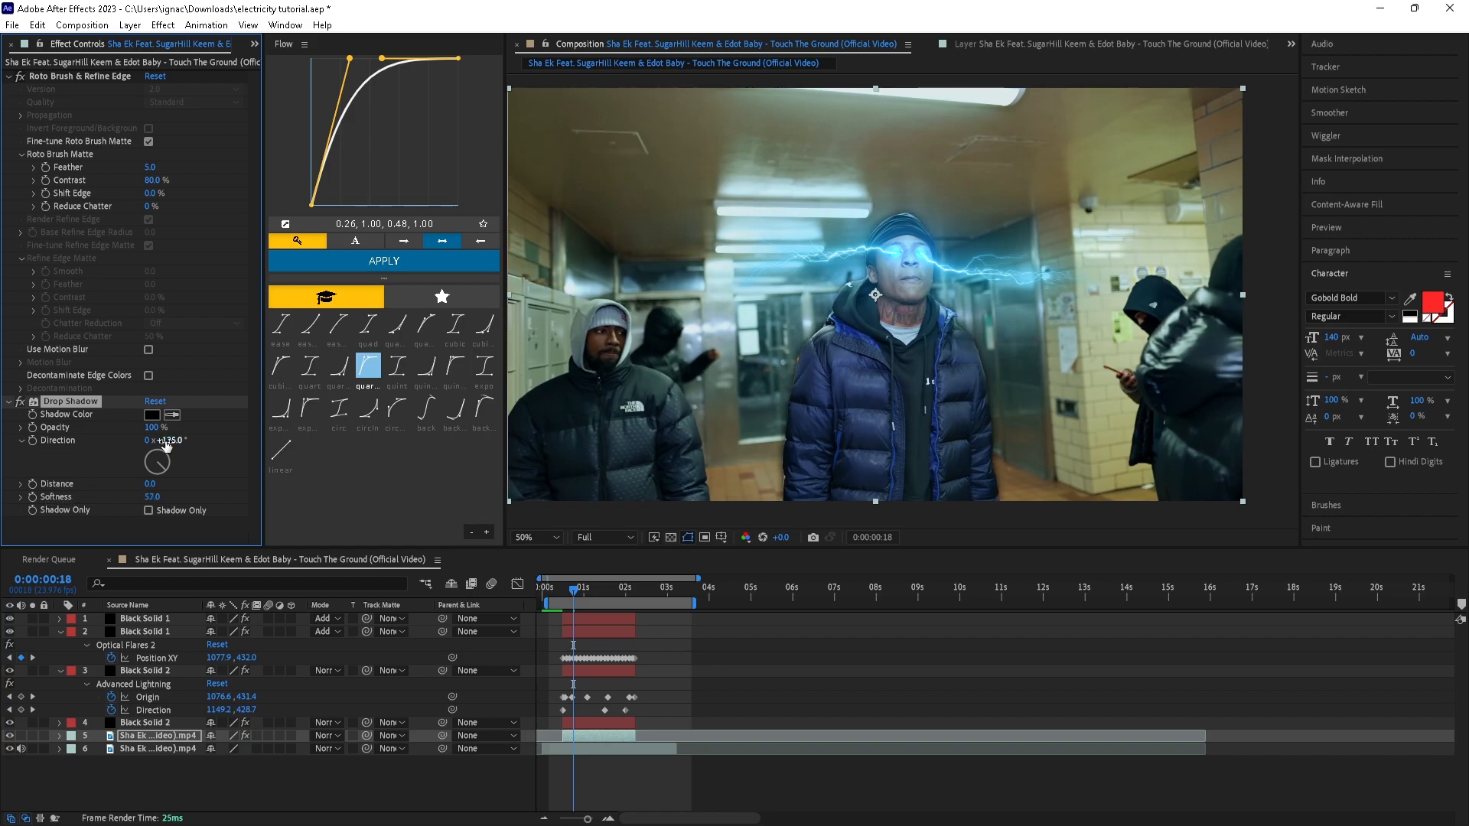
drag(158, 501, 234, 497)
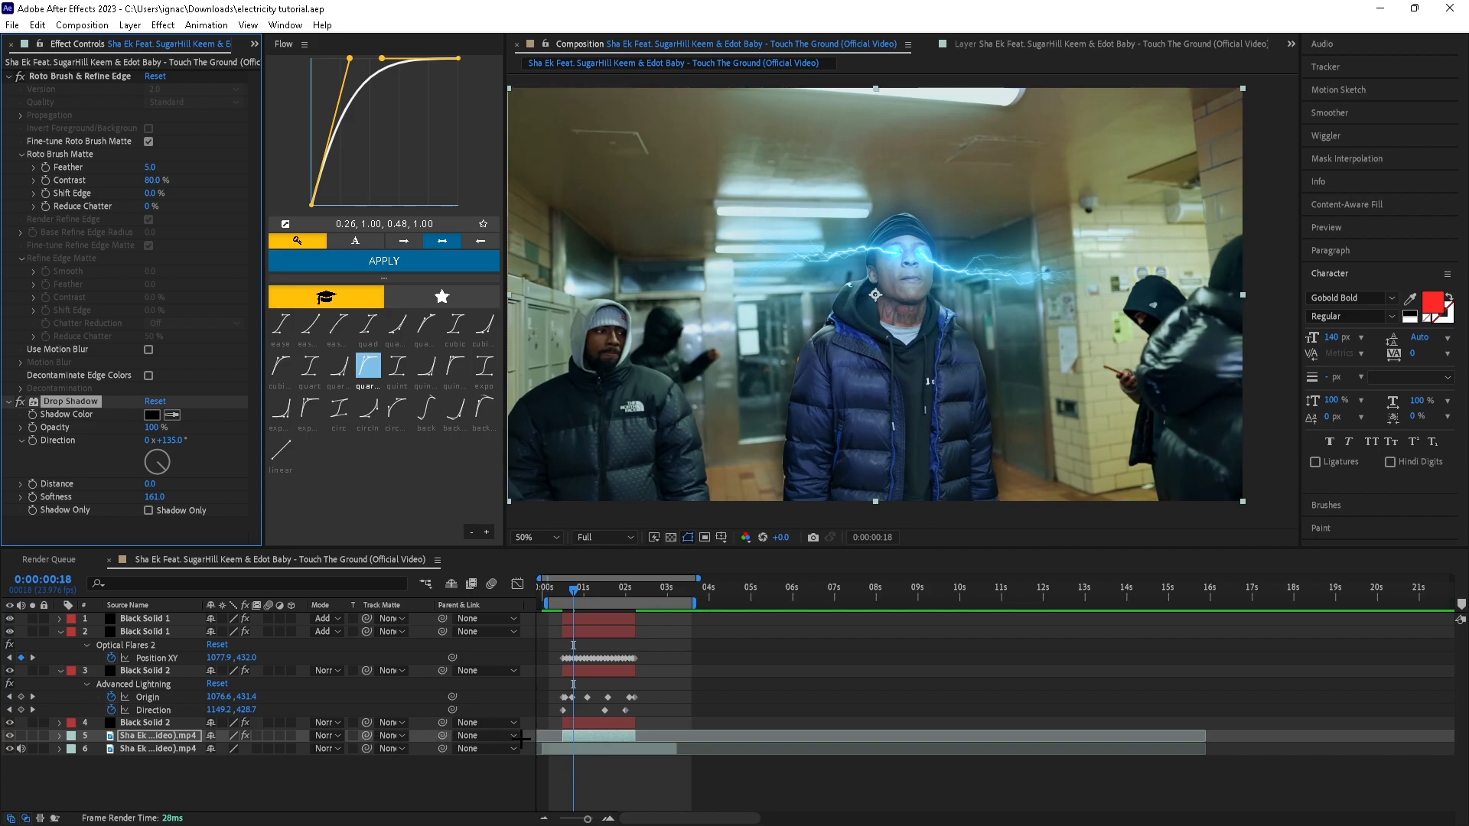
- Add an adjustment layer directly beneath the rotoscoped clip and trim it to start at 0:00:00:12
right_click(531, 735)
mouse_move(605, 546)
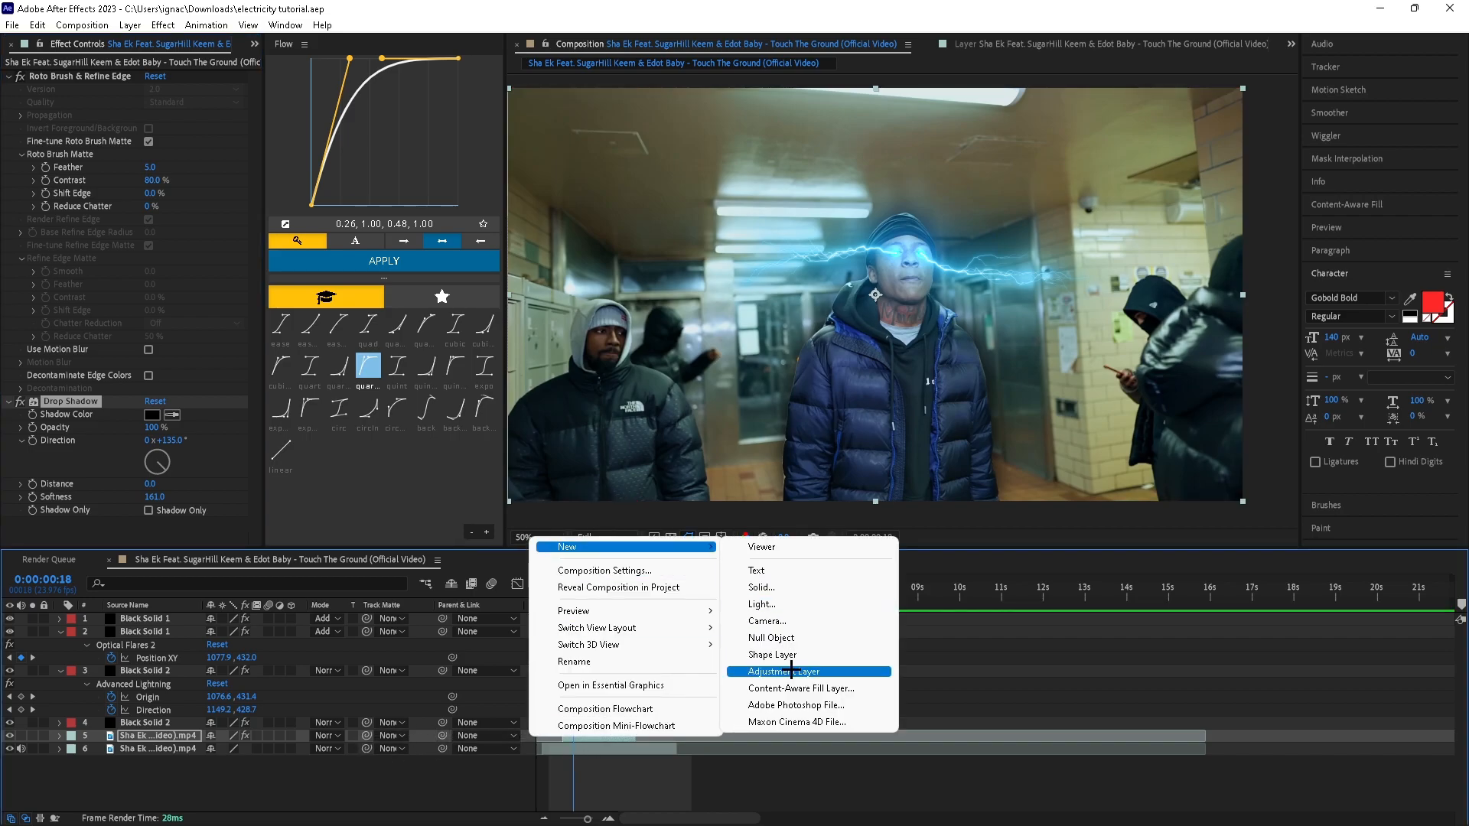
click(791, 671)
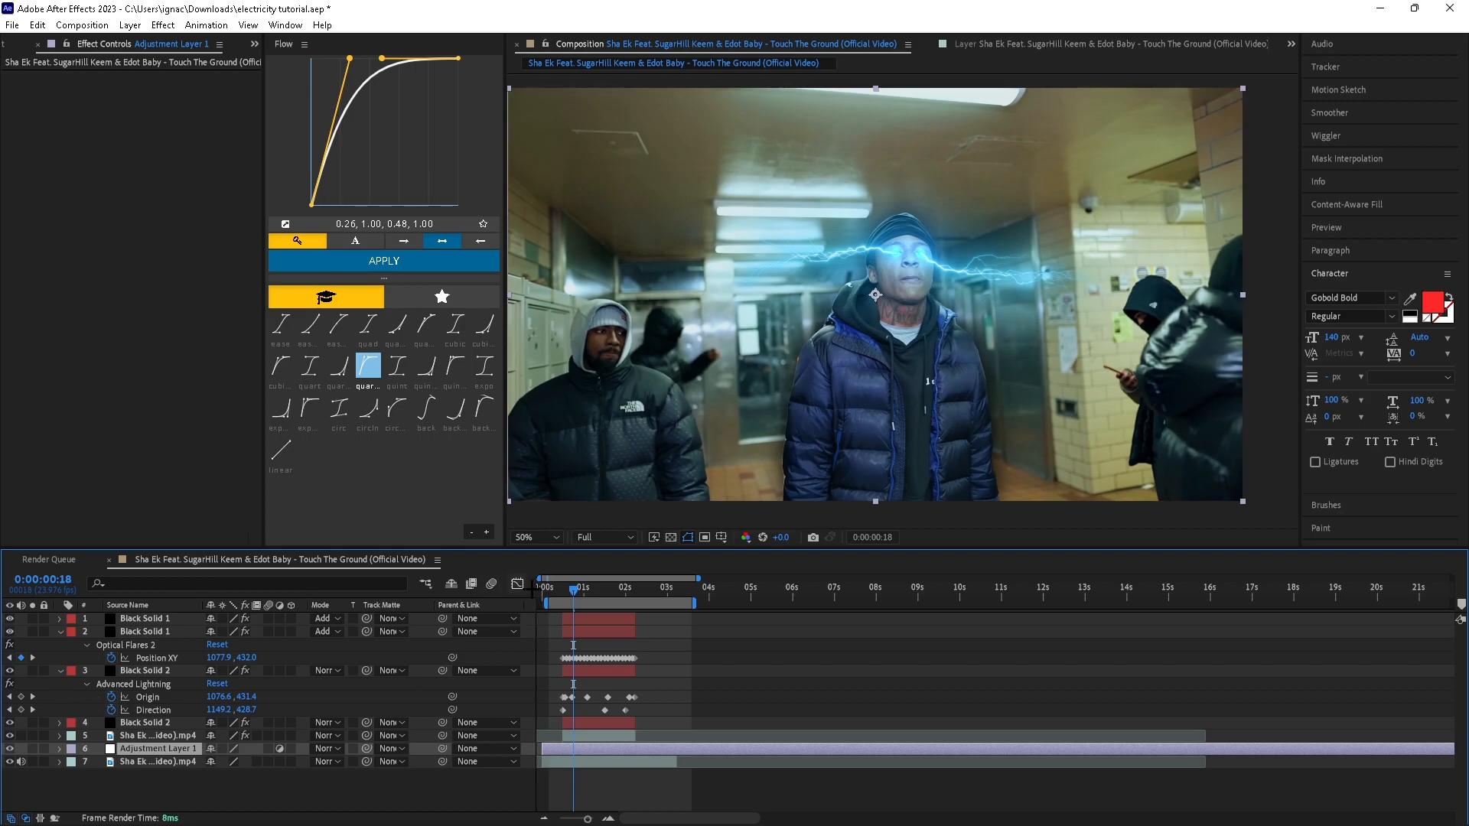
drag(569, 587, 562, 589)
key(ctrl+shift+d)
click(559, 773)
click(554, 761)
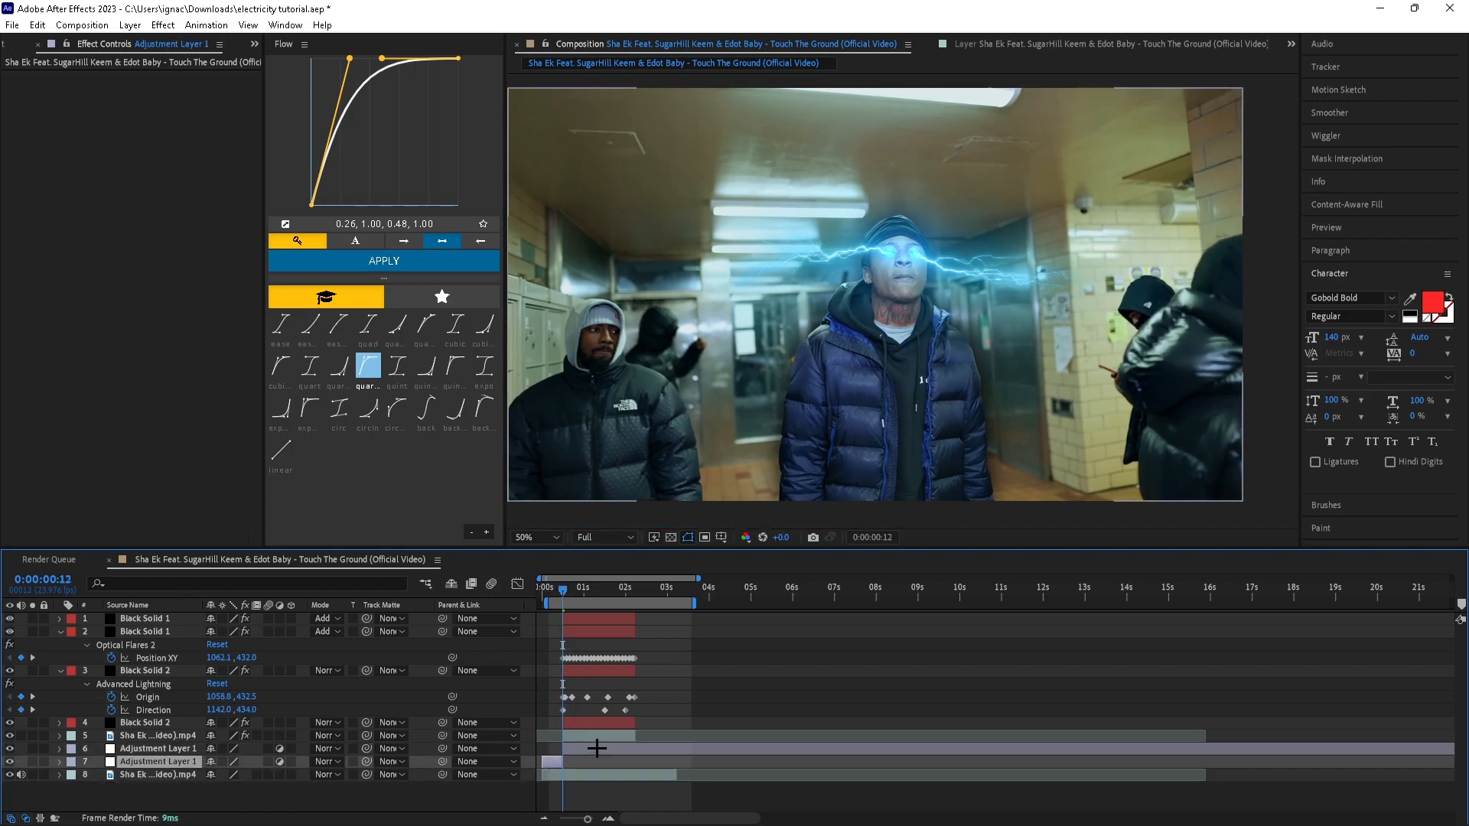
key(Delete)
- Apply S_HueSatBright to the adjustment layer with Saturation 0 and Brightness 0.920
click(611, 750)
key(ctrl+space)
text(hues)
key(Return)
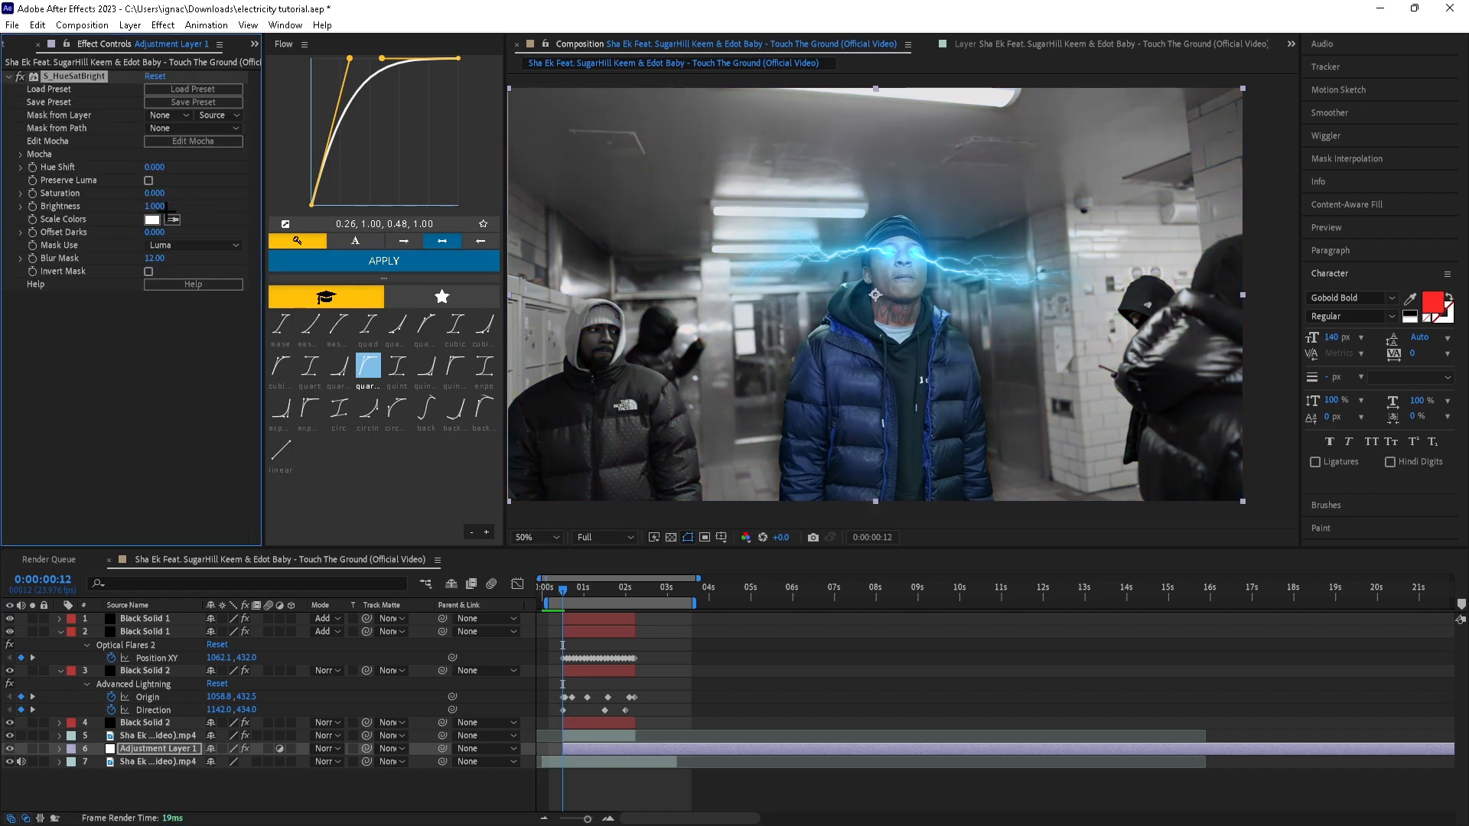
drag(156, 207, 153, 207)
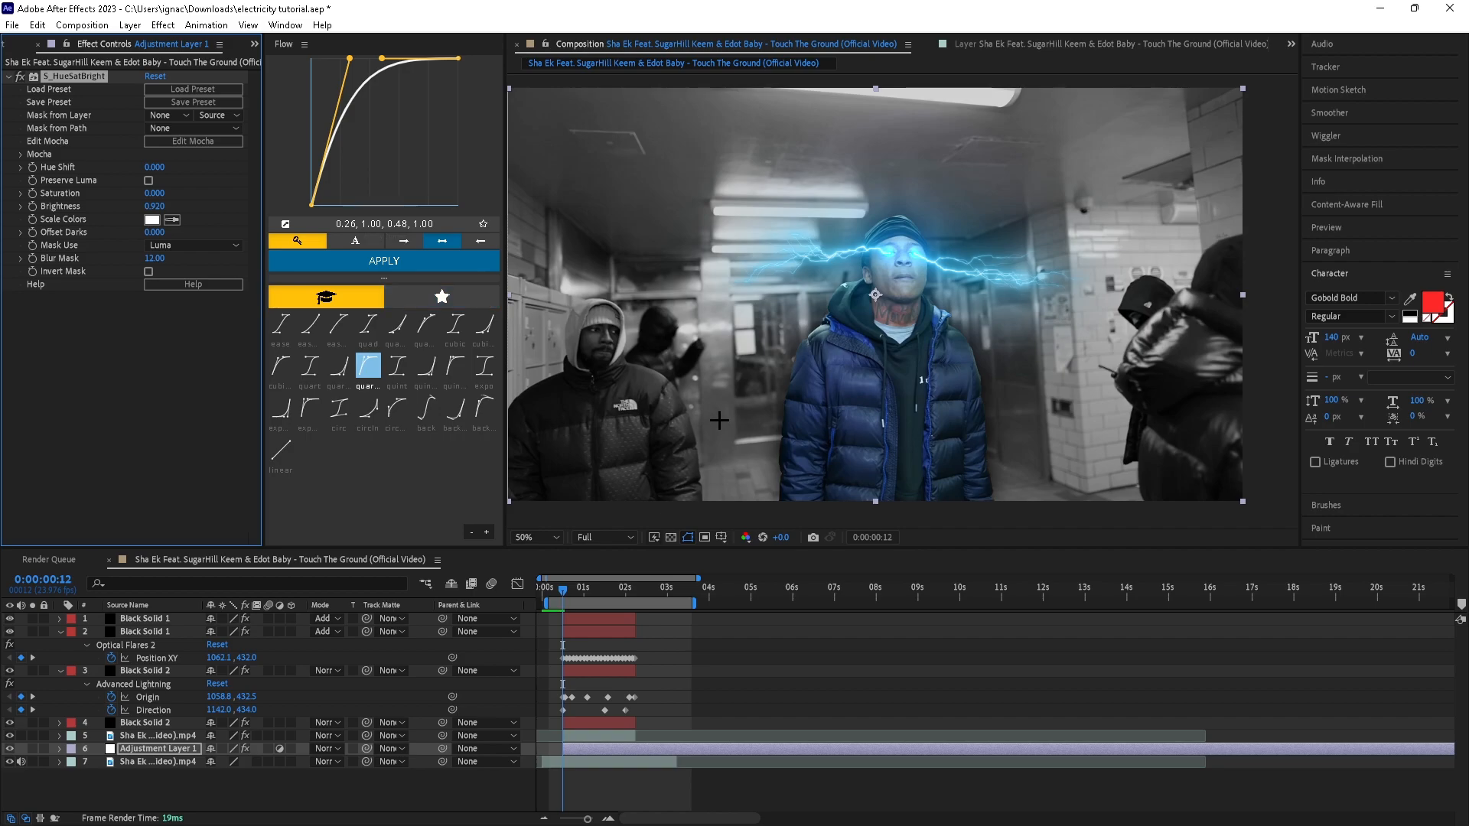
- Apply Curves to the adjustment layer and shape the RGB curve into a gentle S for more contrast
scroll(721, 423, down, 2)
key(ctrl+space)
text(cur)
key(Return)
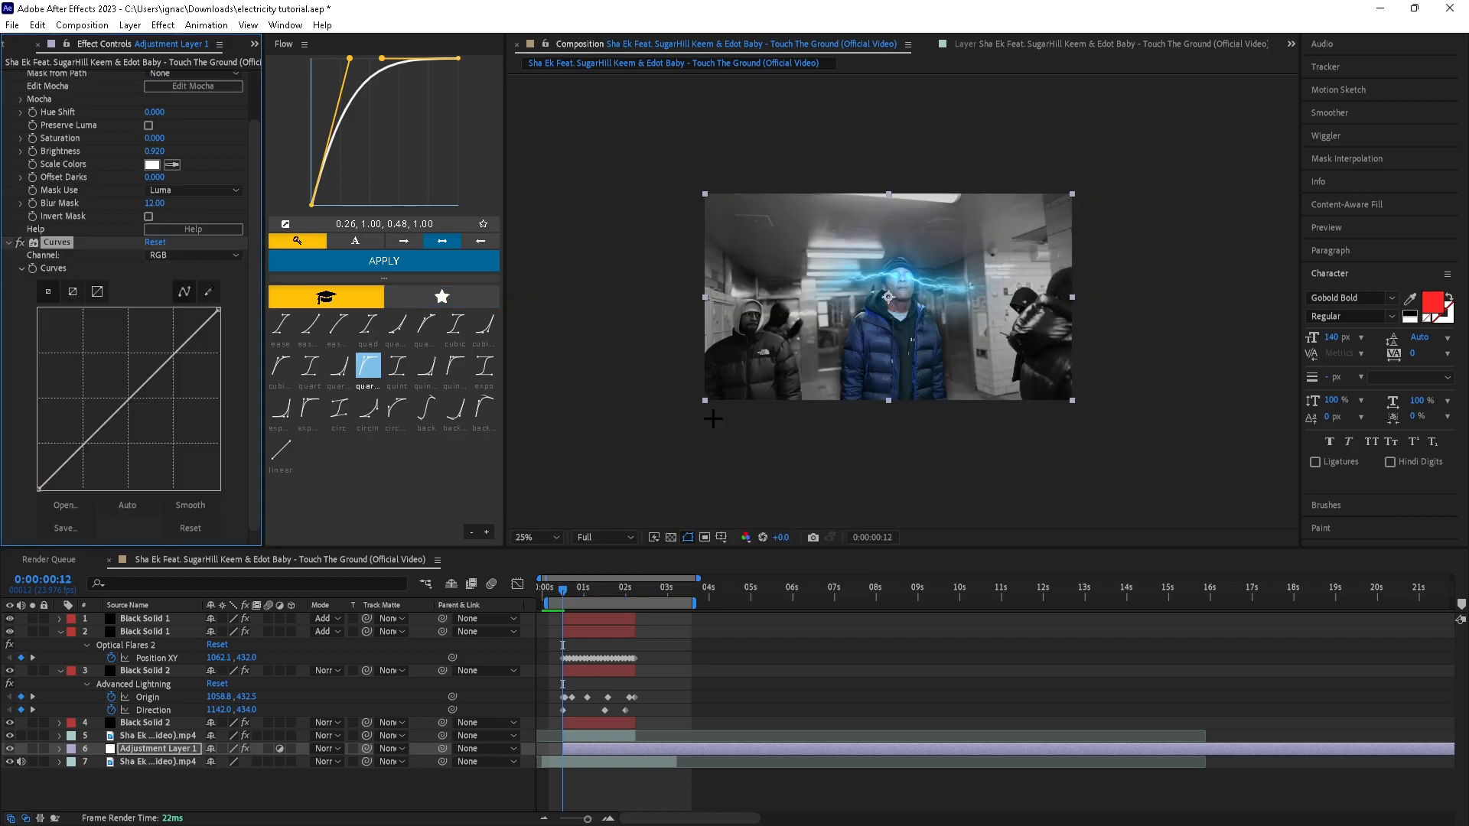
drag(105, 422, 100, 433)
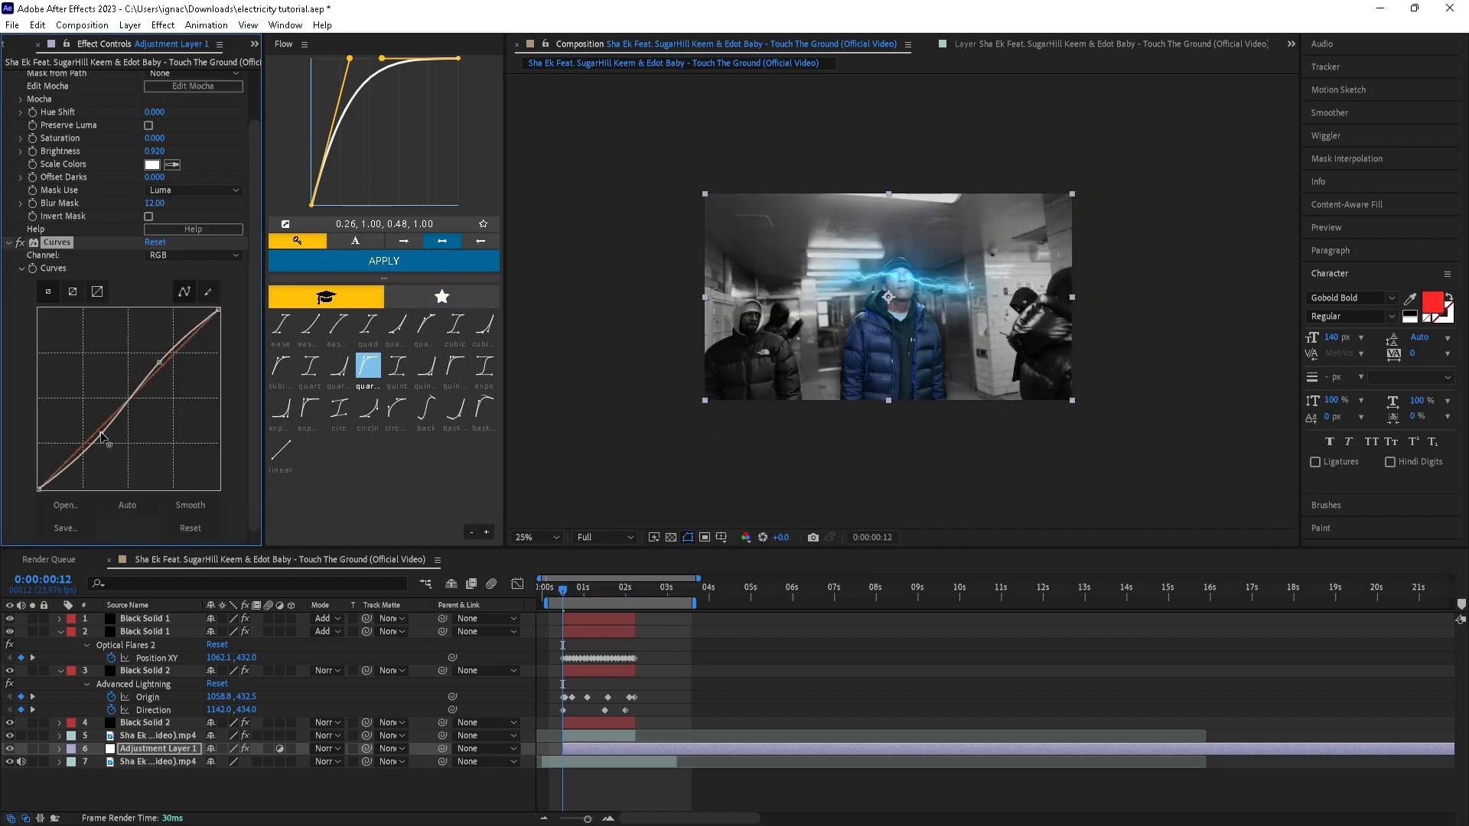
- Apply CC Vignette to the adjustment layer with an Amount of 151 and save the project
key(ctrl+space)
text(vig)
key(Return)
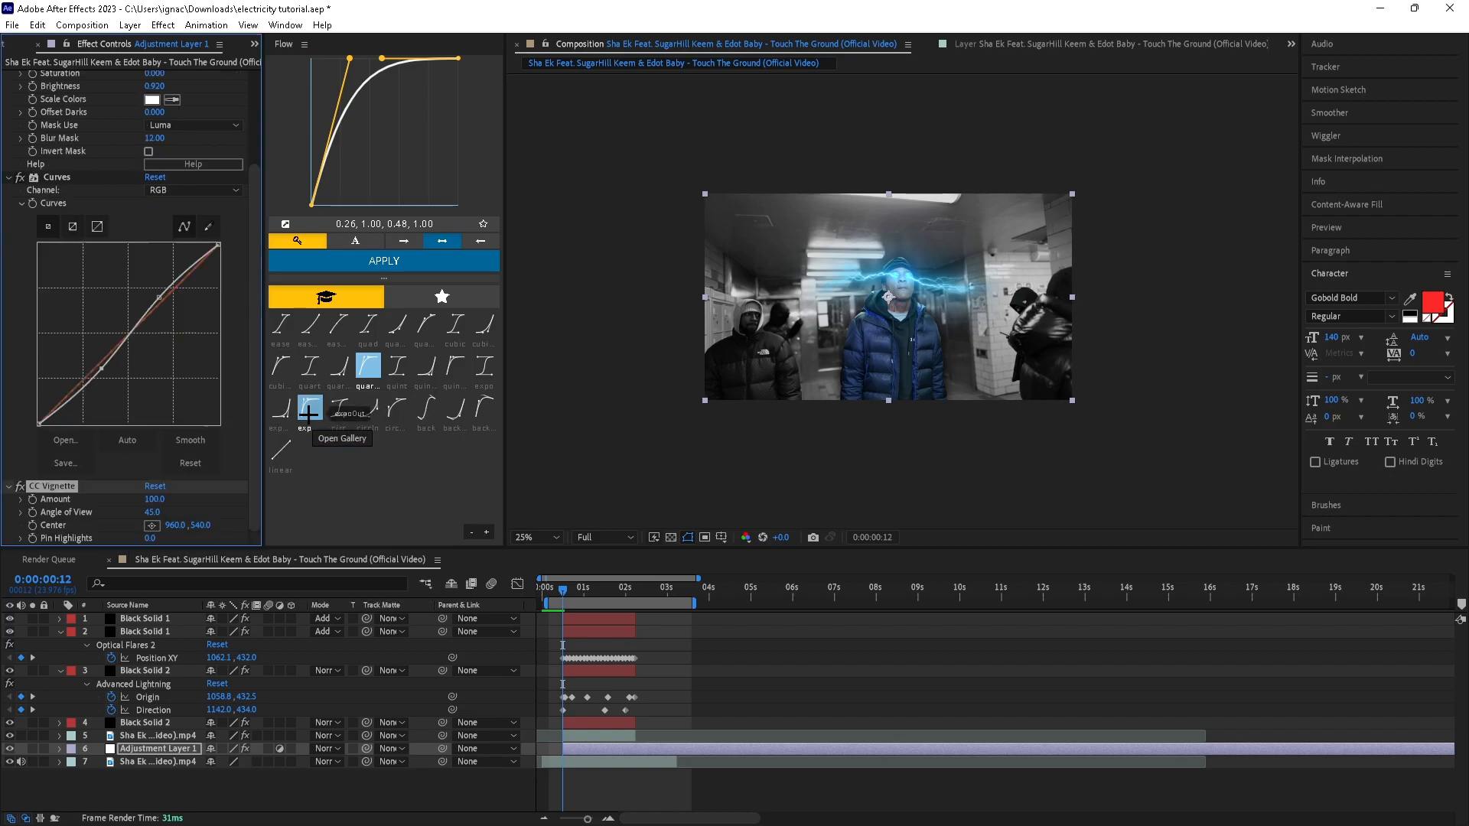
drag(160, 502, 199, 501)
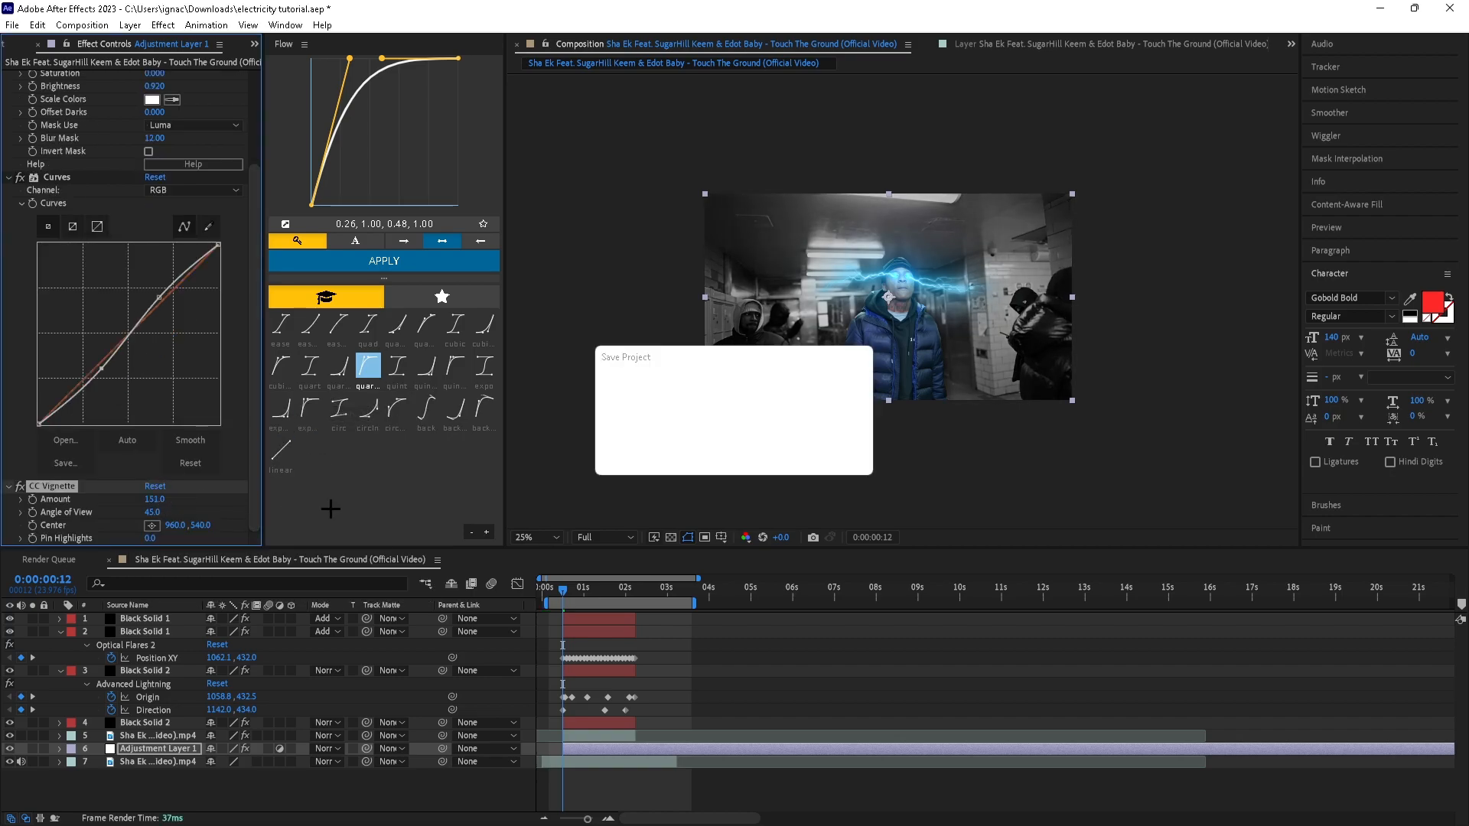
- Set the Optical Flares Brightness to 20 on both Black Solid 1 layers
mouse_move(560, 587)
mouse_down()
mouse_move(637, 594)
mouse_move(573, 595)
mouse_up()
scroll(915, 363, up, 2)
drag(912, 365, 850, 346)
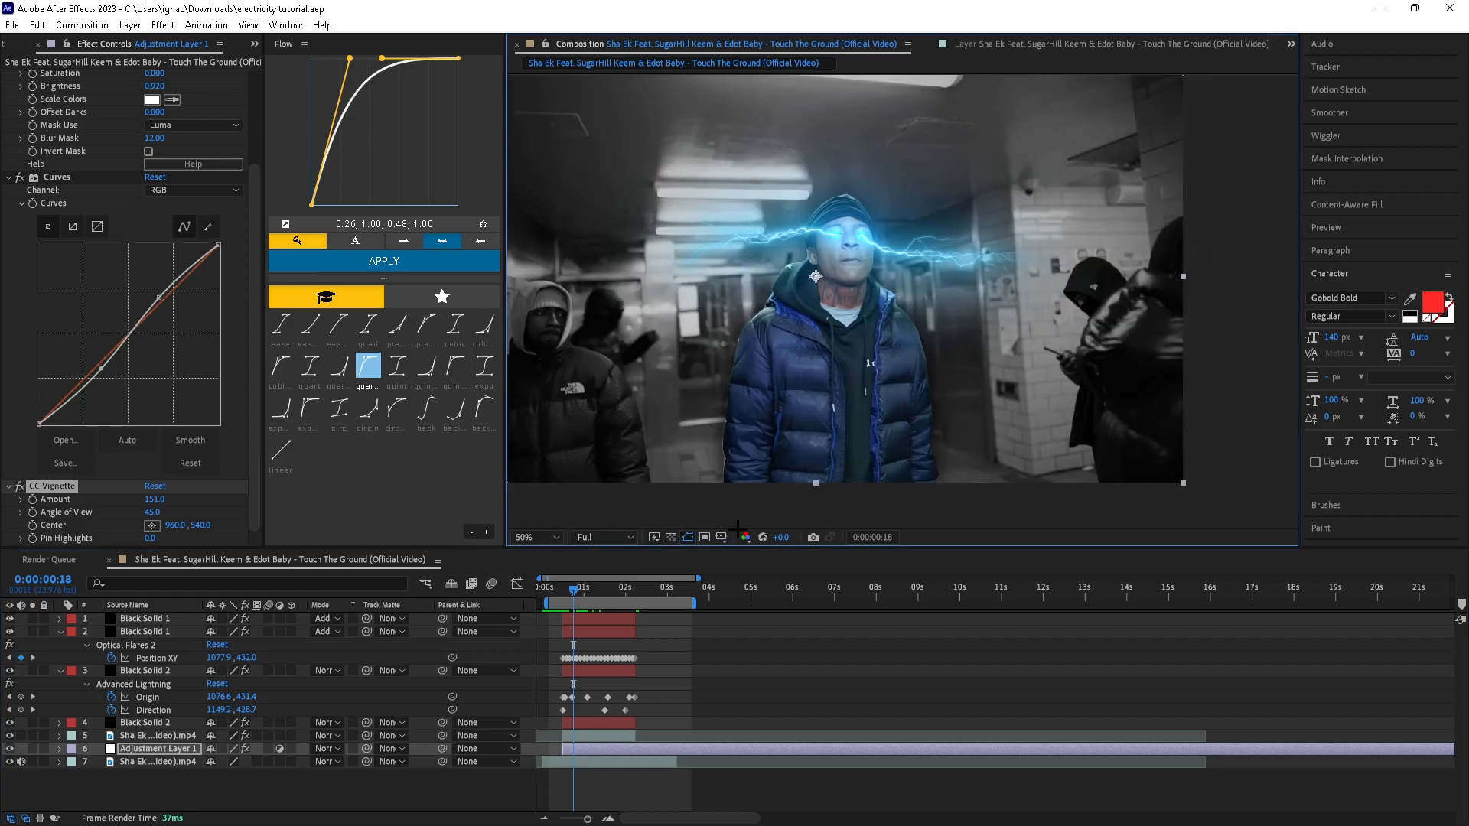
click(589, 671)
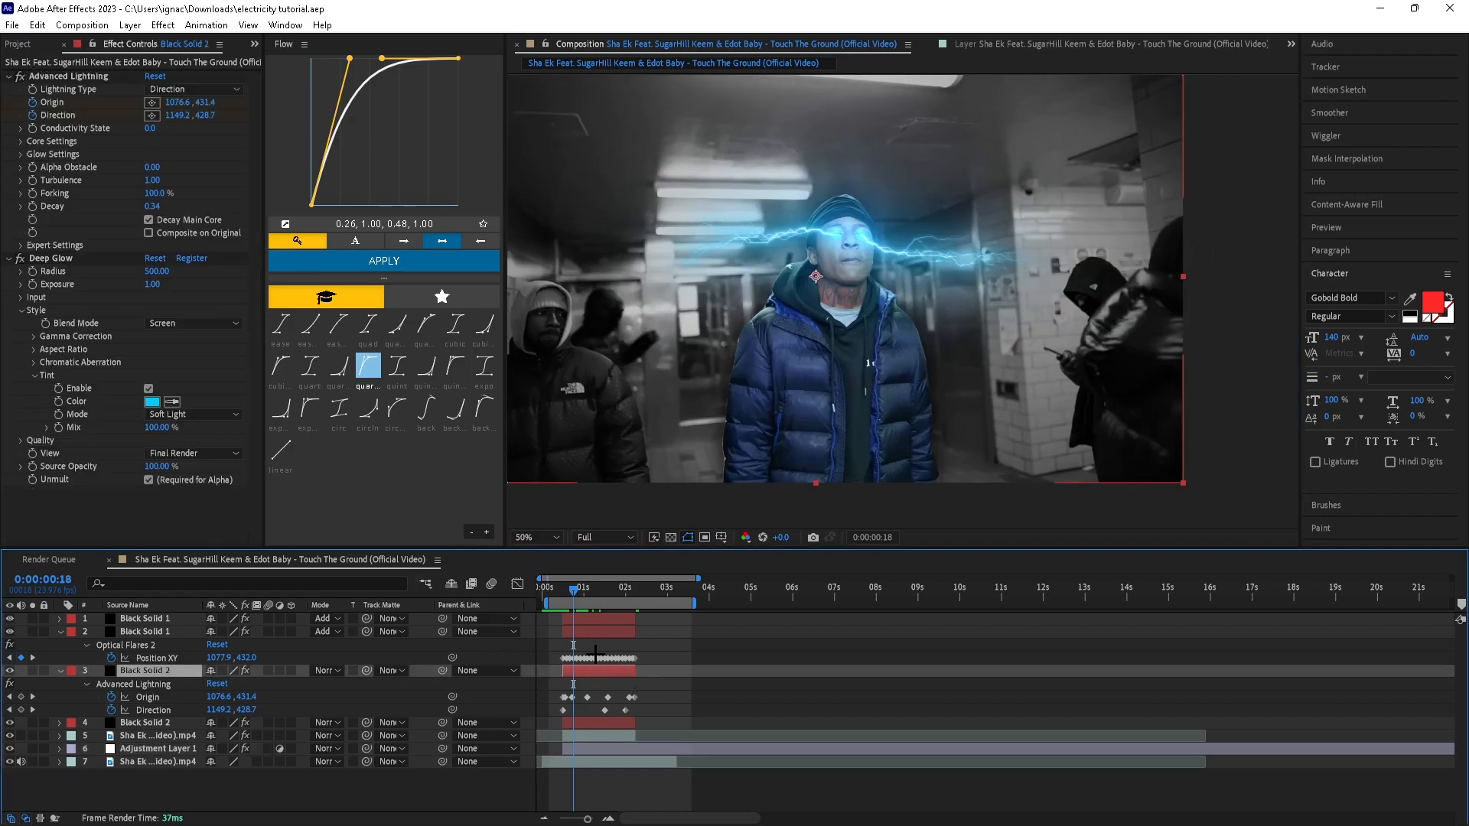
click(574, 619)
click(154, 150)
text(2.0)
key(Return)
click(587, 632)
click(153, 149)
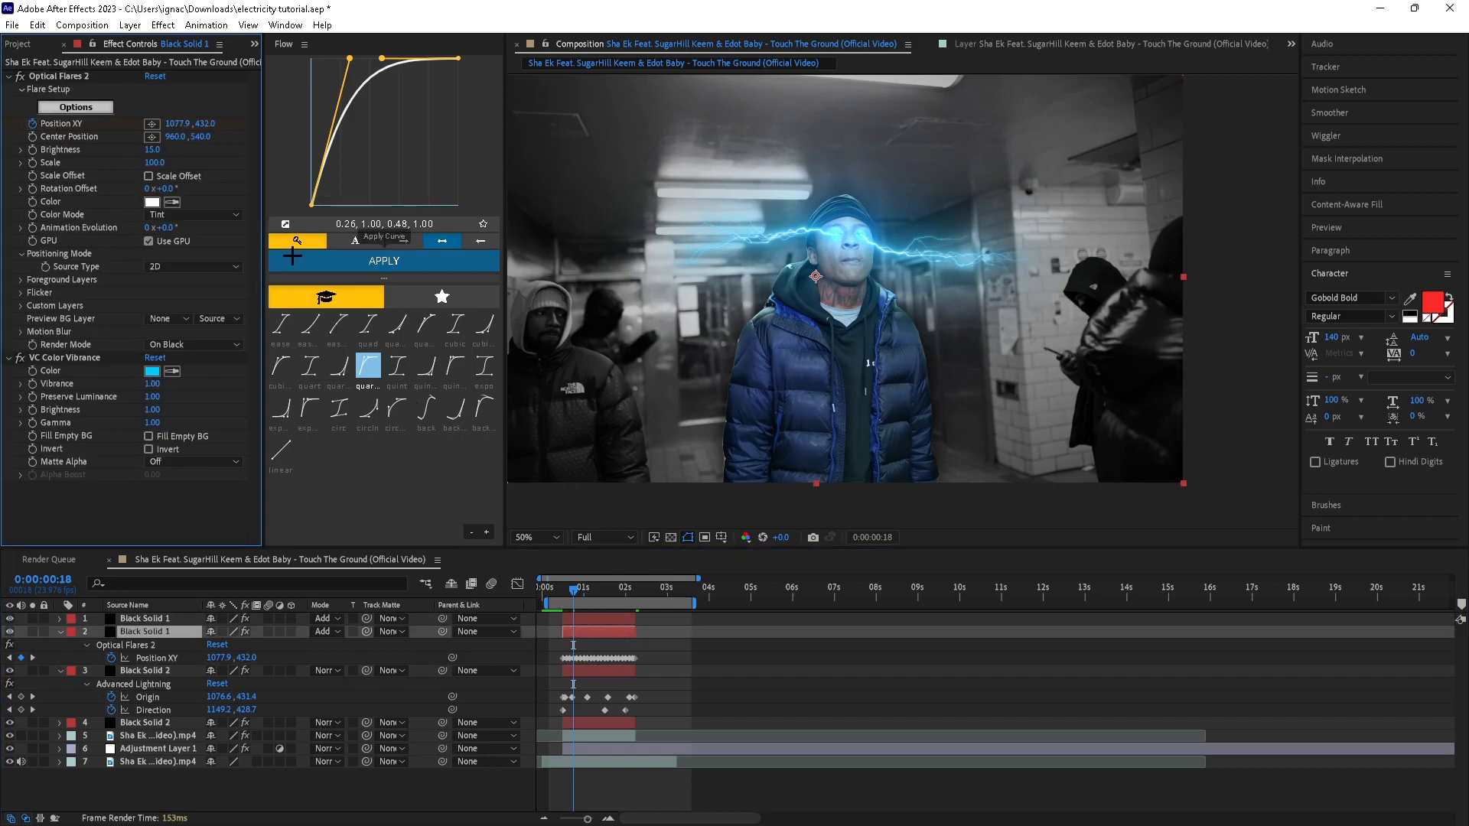
text(20)
key(Return)
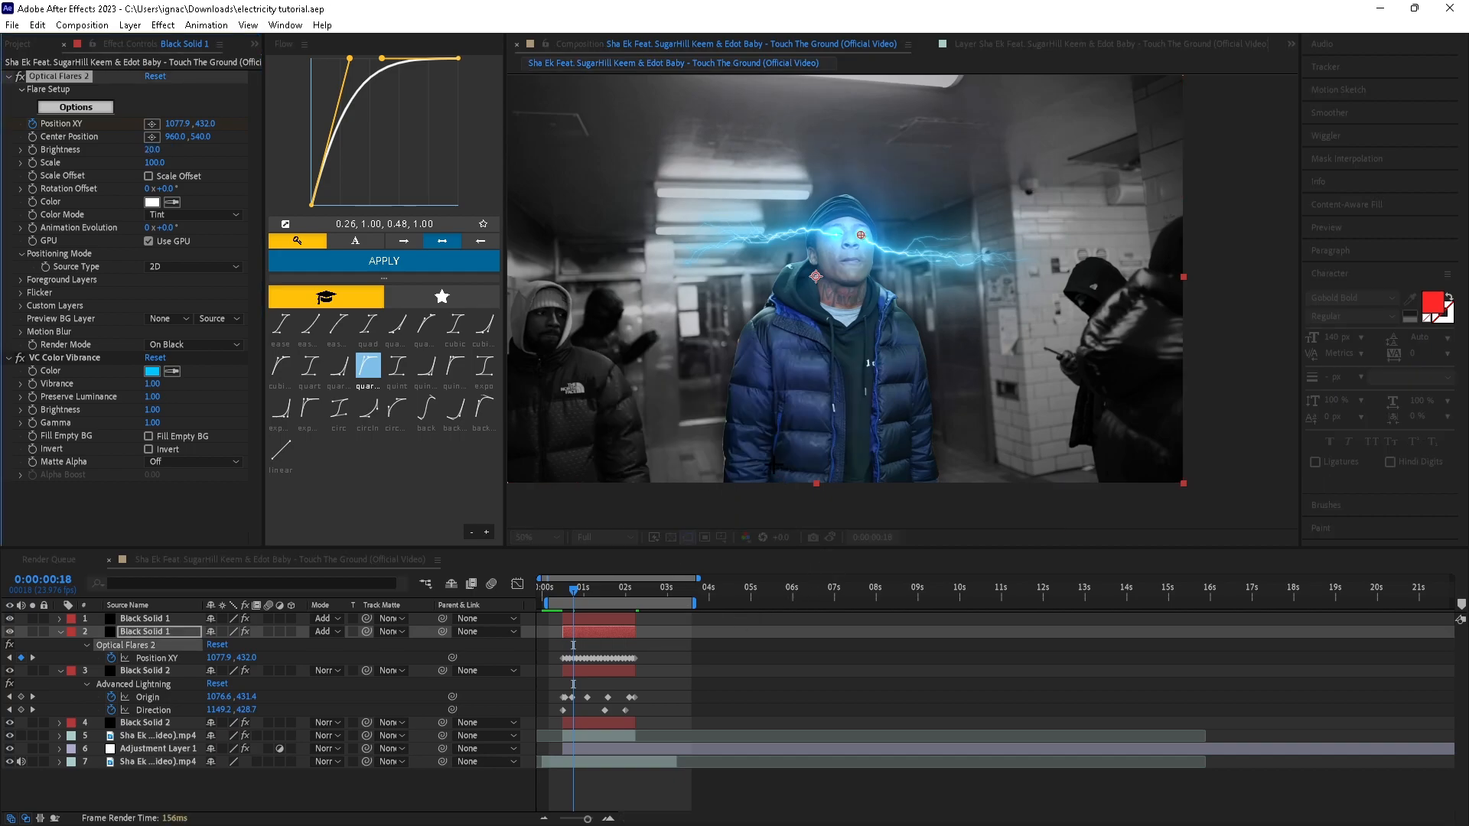
- Duplicate the rotoscoped clip and delete the Drop Shadow effect from the lower copy
click(596, 735)
key(ctrl+d)
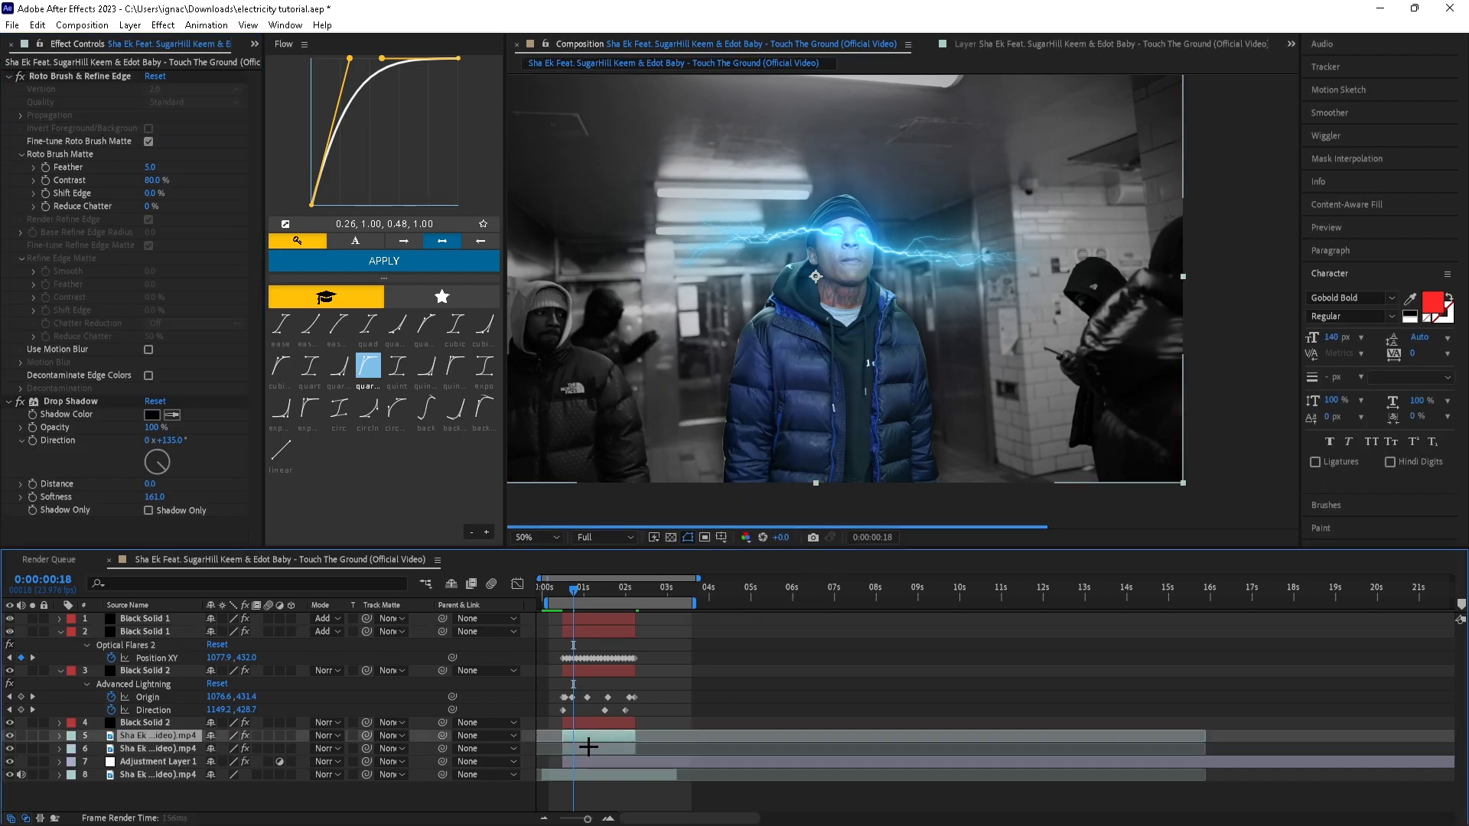
click(70, 404)
key(Delete)
- Apply Deep Glow to the lower rotoscoped copy with an Exposure of 3.06
key(ctrl+space)
text(dee)
key(Return)
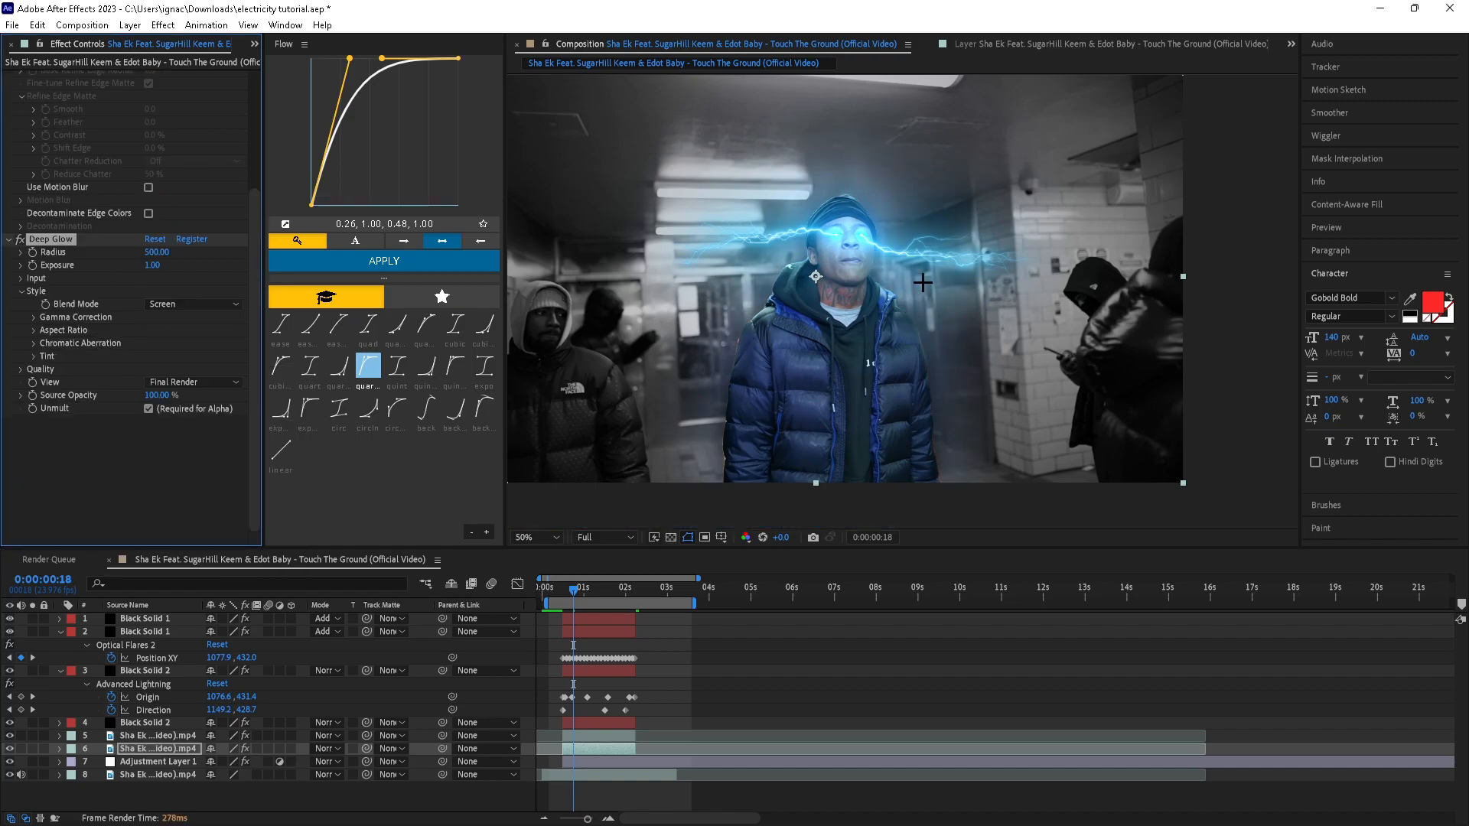
scroll(901, 293, down, 2)
scroll(876, 367, up, 2)
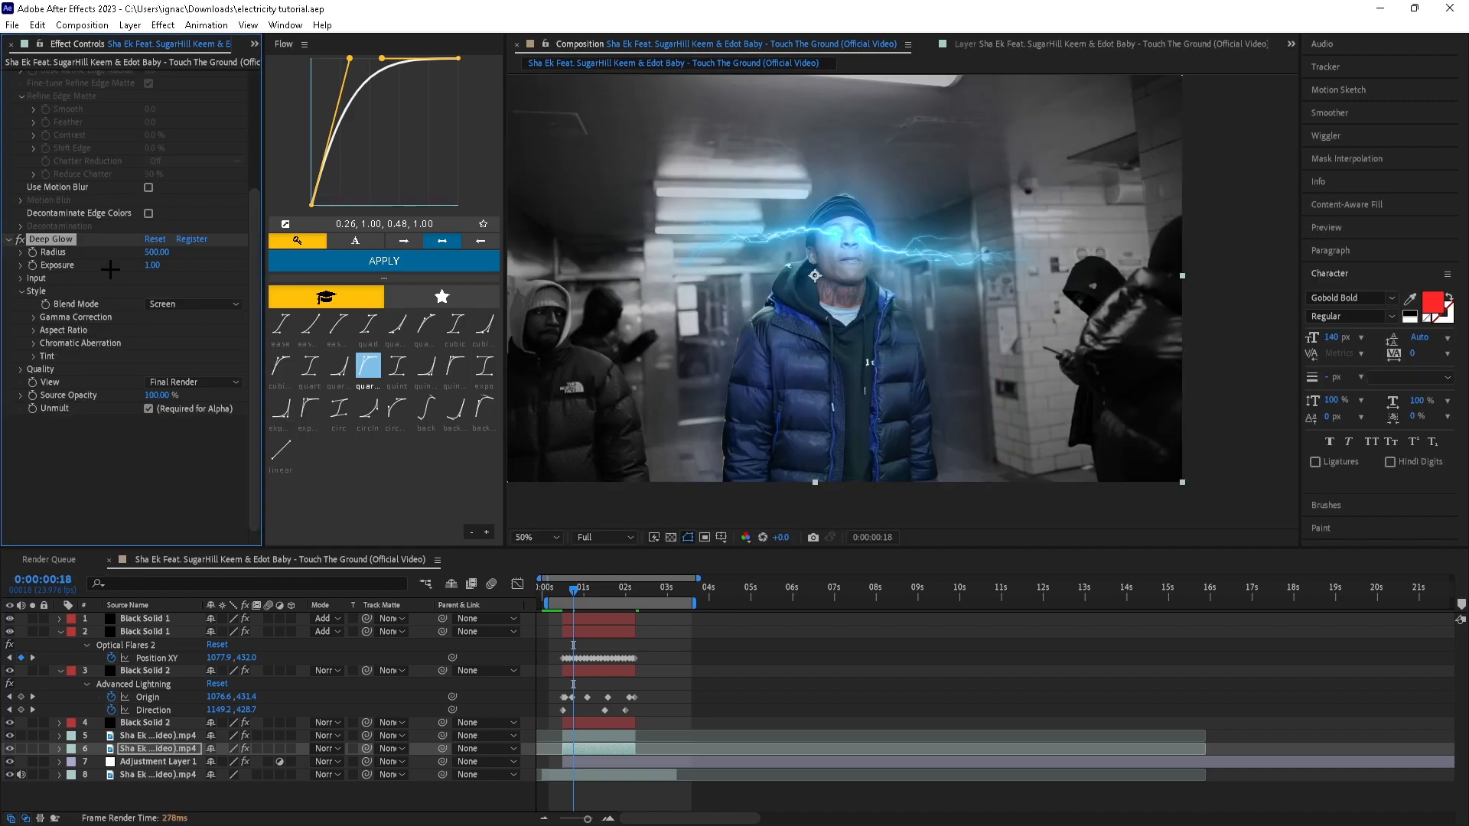
drag(339, 268, 339, 269)
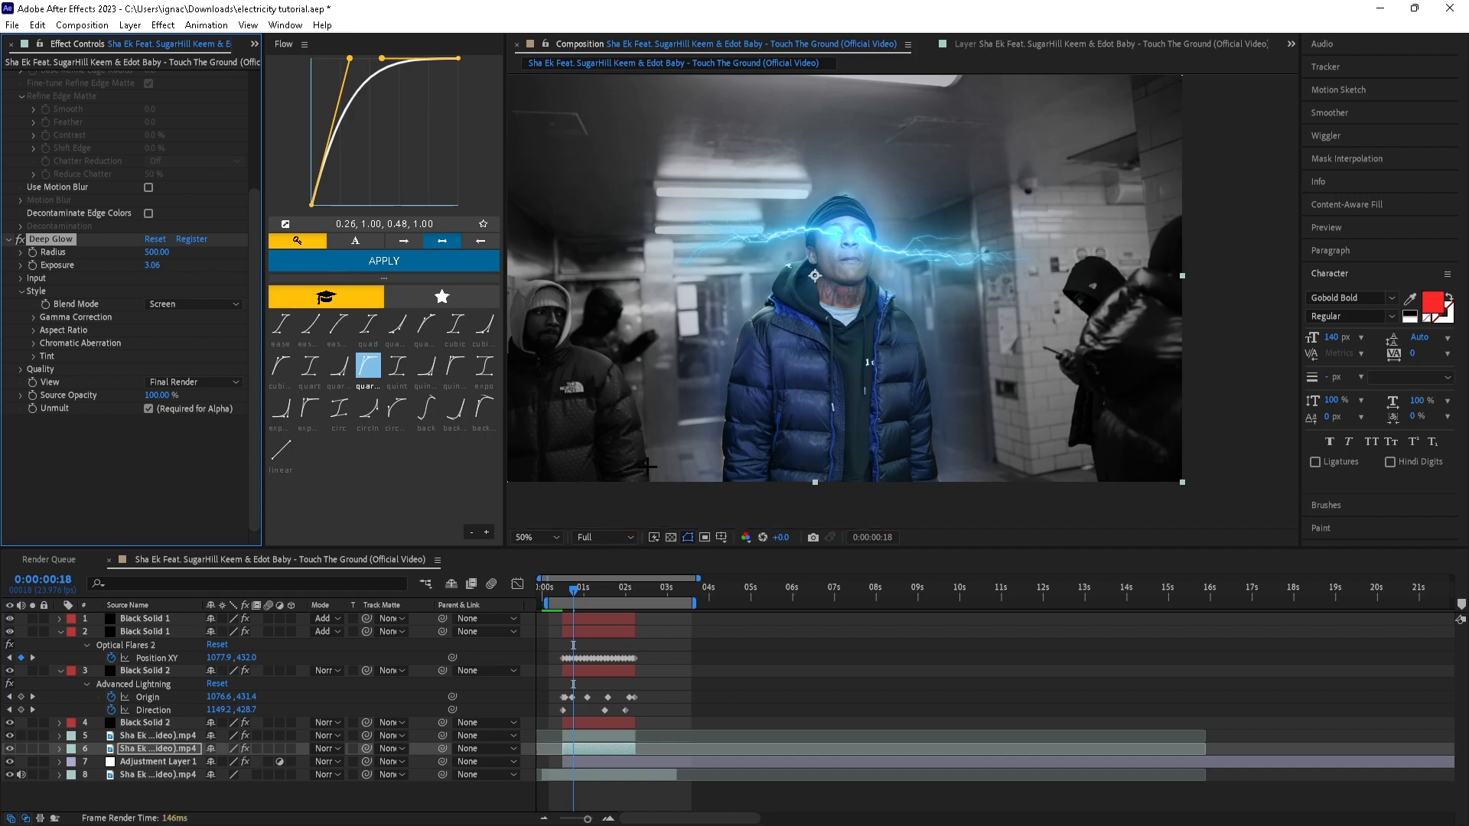
- Check the composite between 0:00:00:08 and 0:00:01:06 with the new glow and darkened background
drag(561, 599, 558, 597)
click(556, 592)
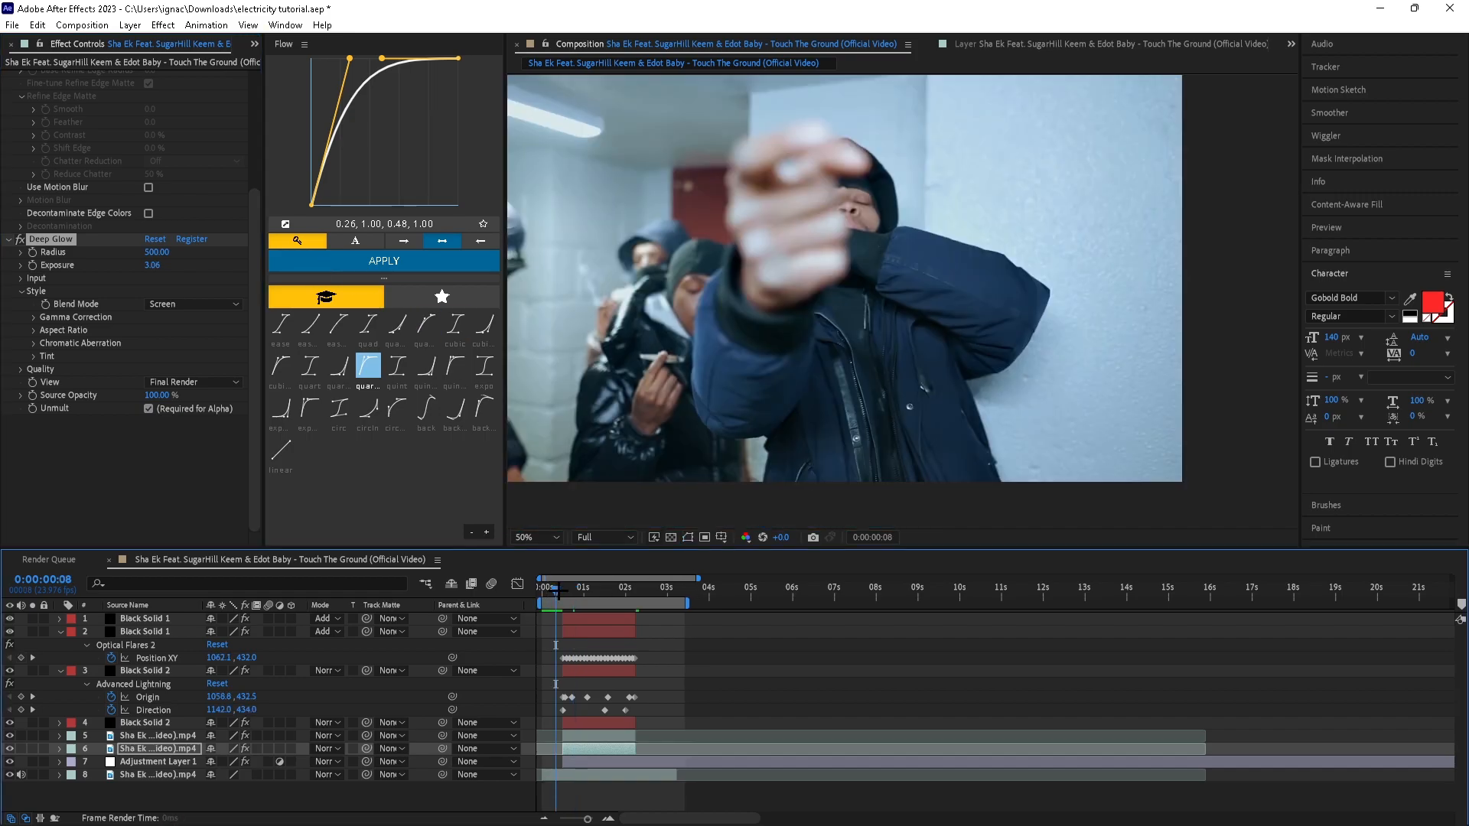
drag(555, 592, 594, 590)
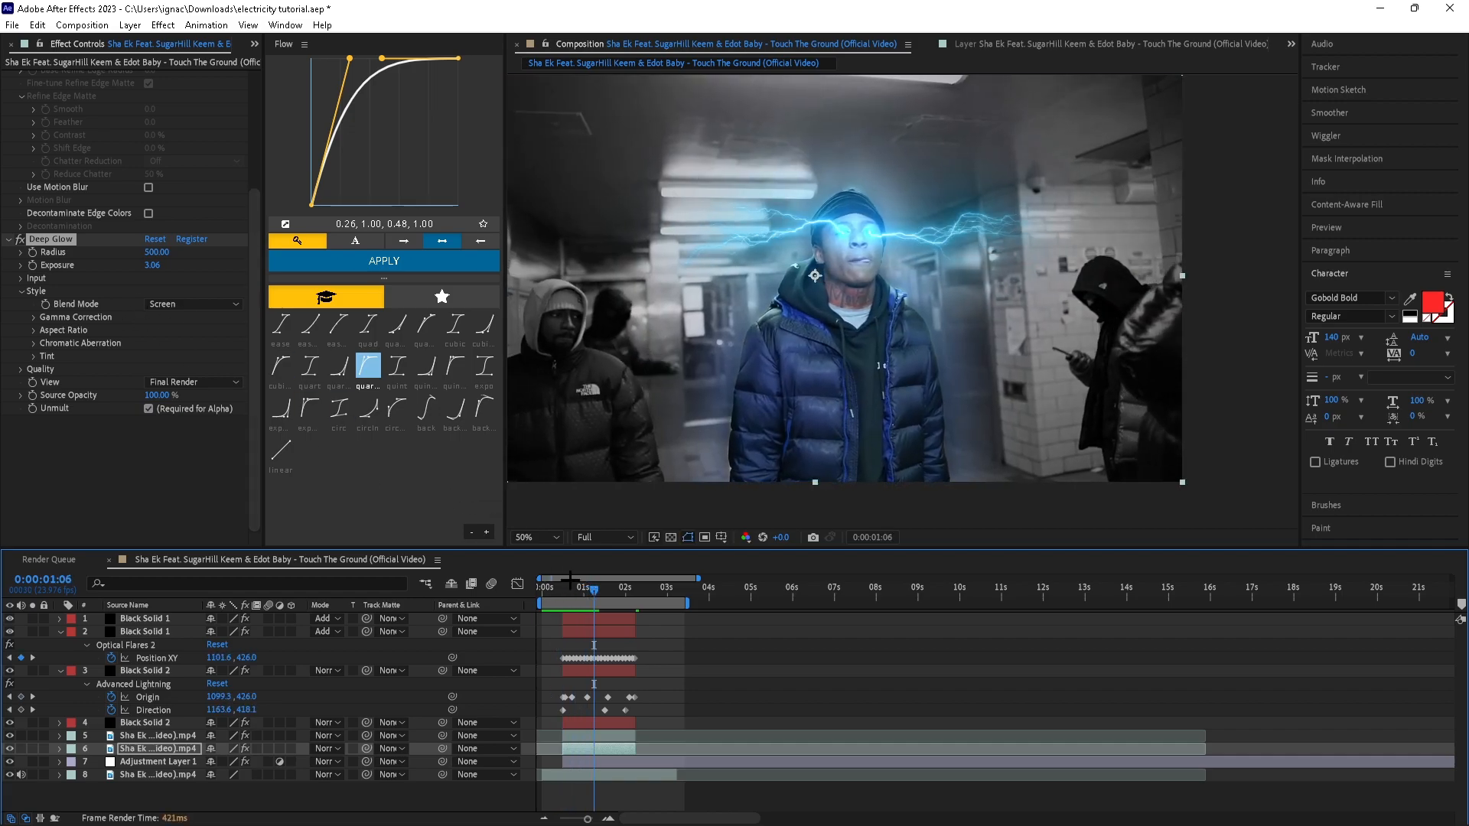
- Try a Conductivity State of 5.7 on the upper Black Solid 2 lightning at 0:00:01:06 and undo it
click(597, 671)
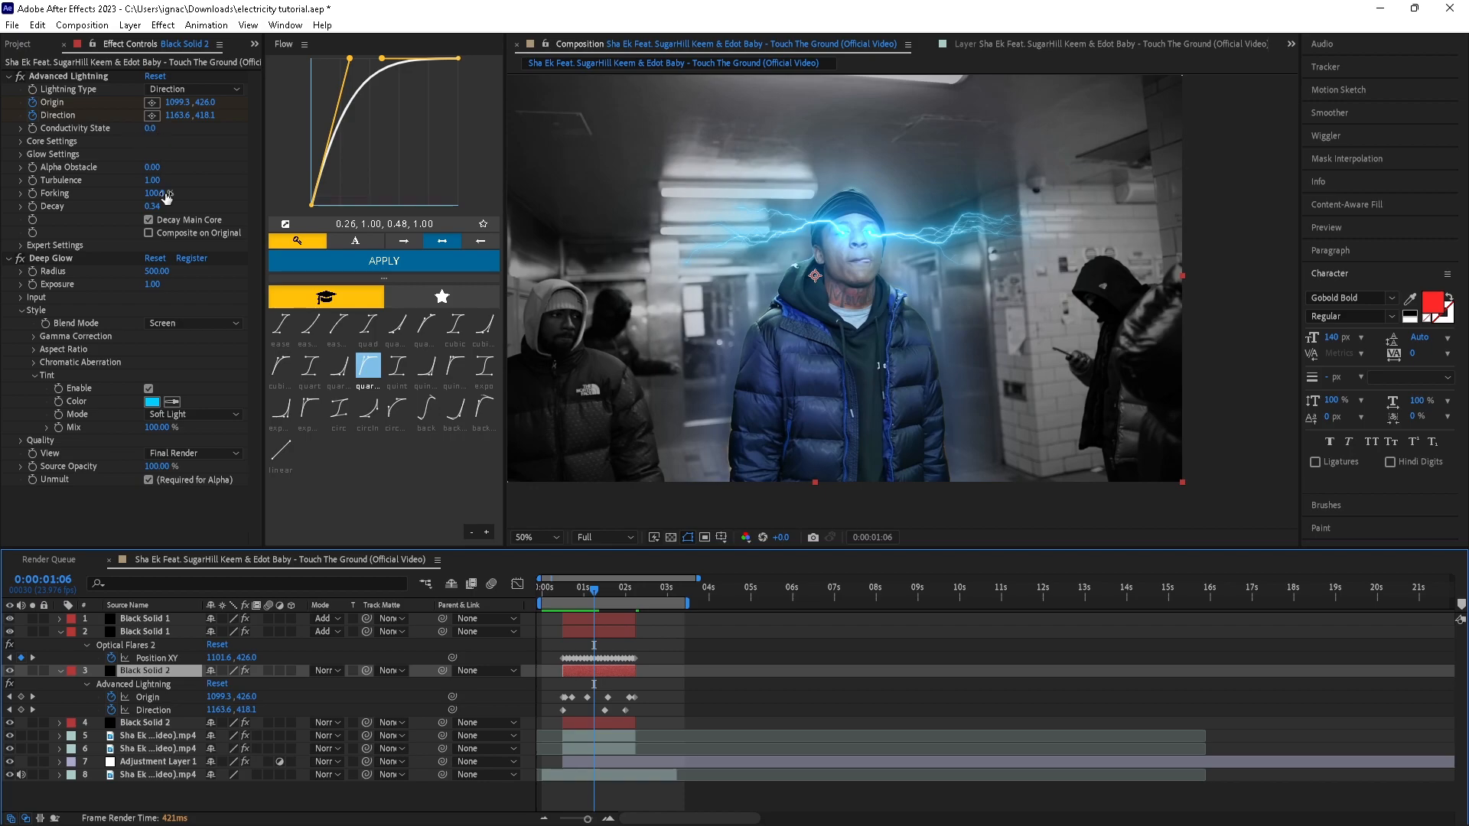
click(20, 142)
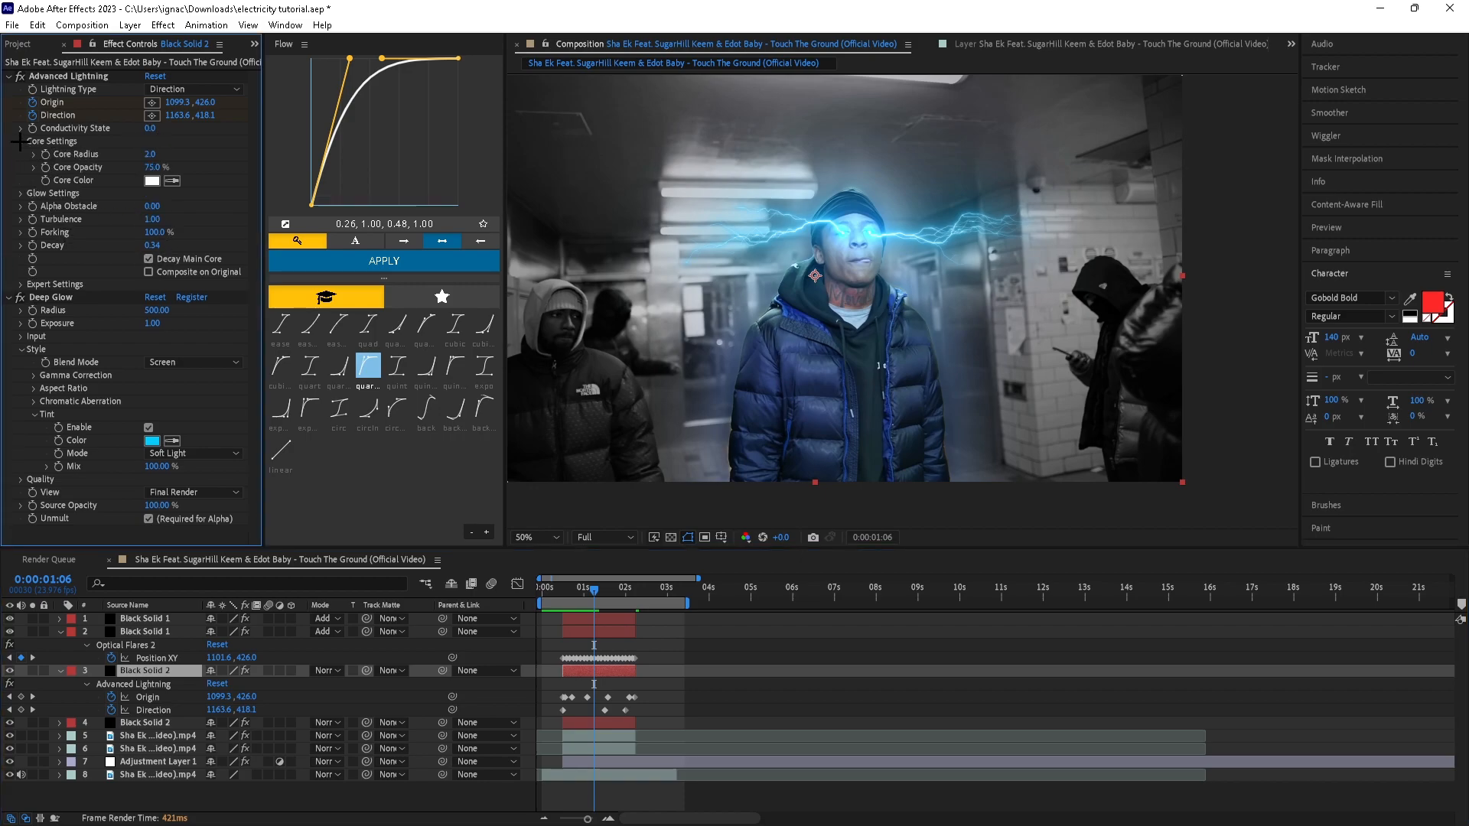
drag(152, 130, 195, 132)
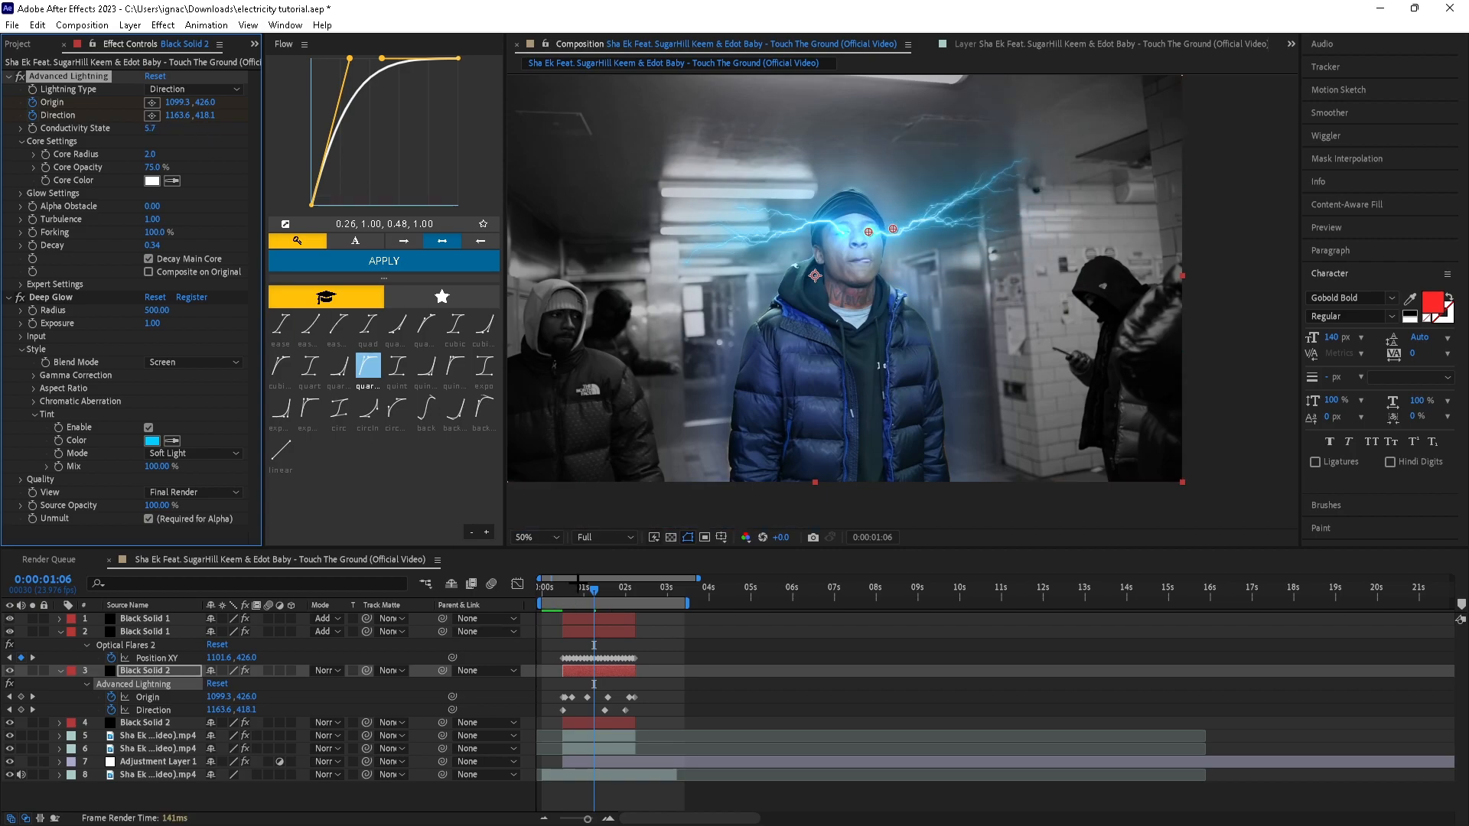
key(ctrl+z)
- Keyframe the upper lightning's Conductivity State from 0 at 0:00:00:12 to a higher value at the layer's end, and preview it
click(563, 587)
click(32, 127)
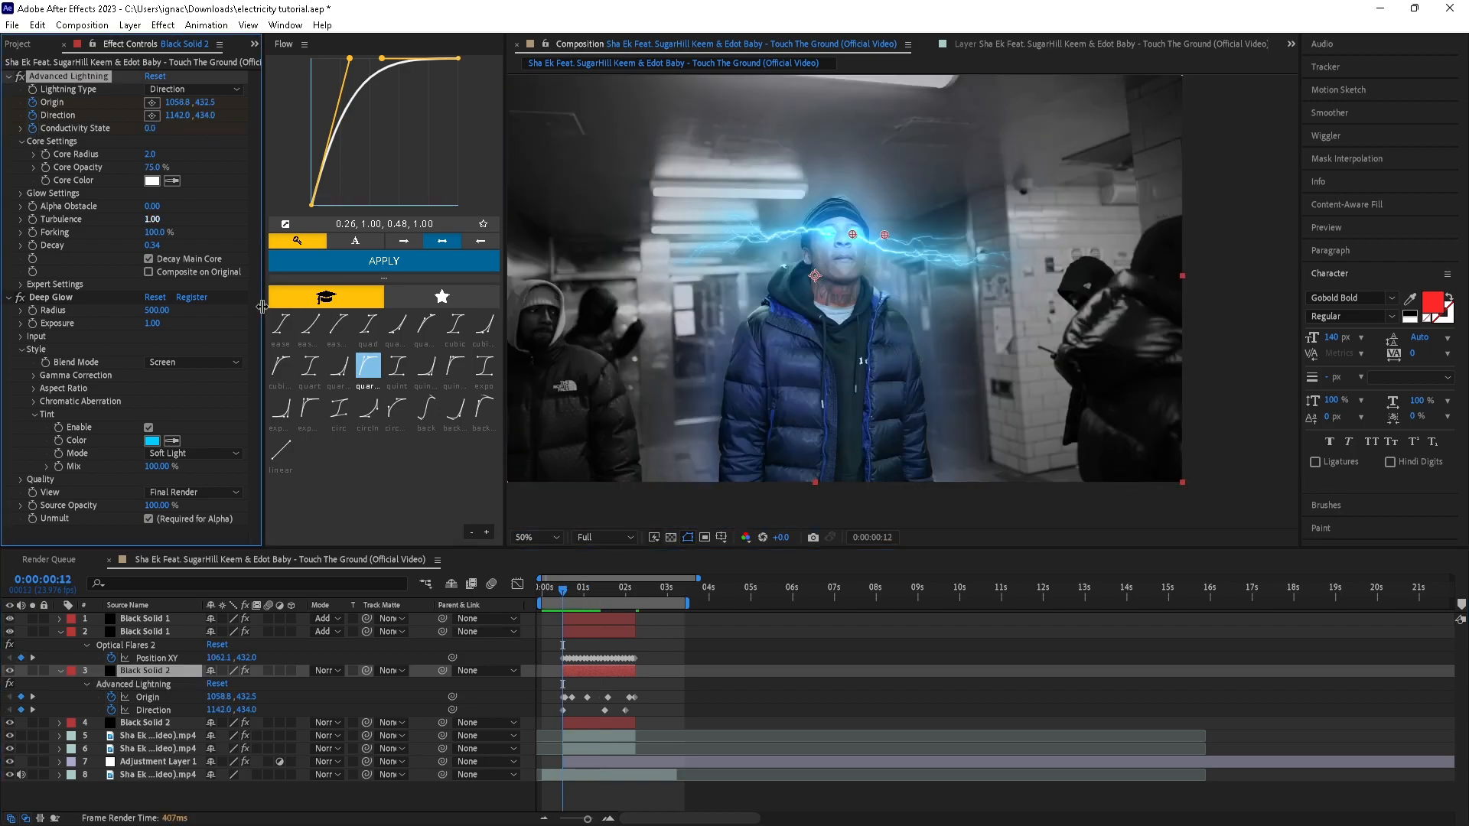
drag(625, 592, 635, 592)
drag(150, 127, 163, 124)
click(552, 588)
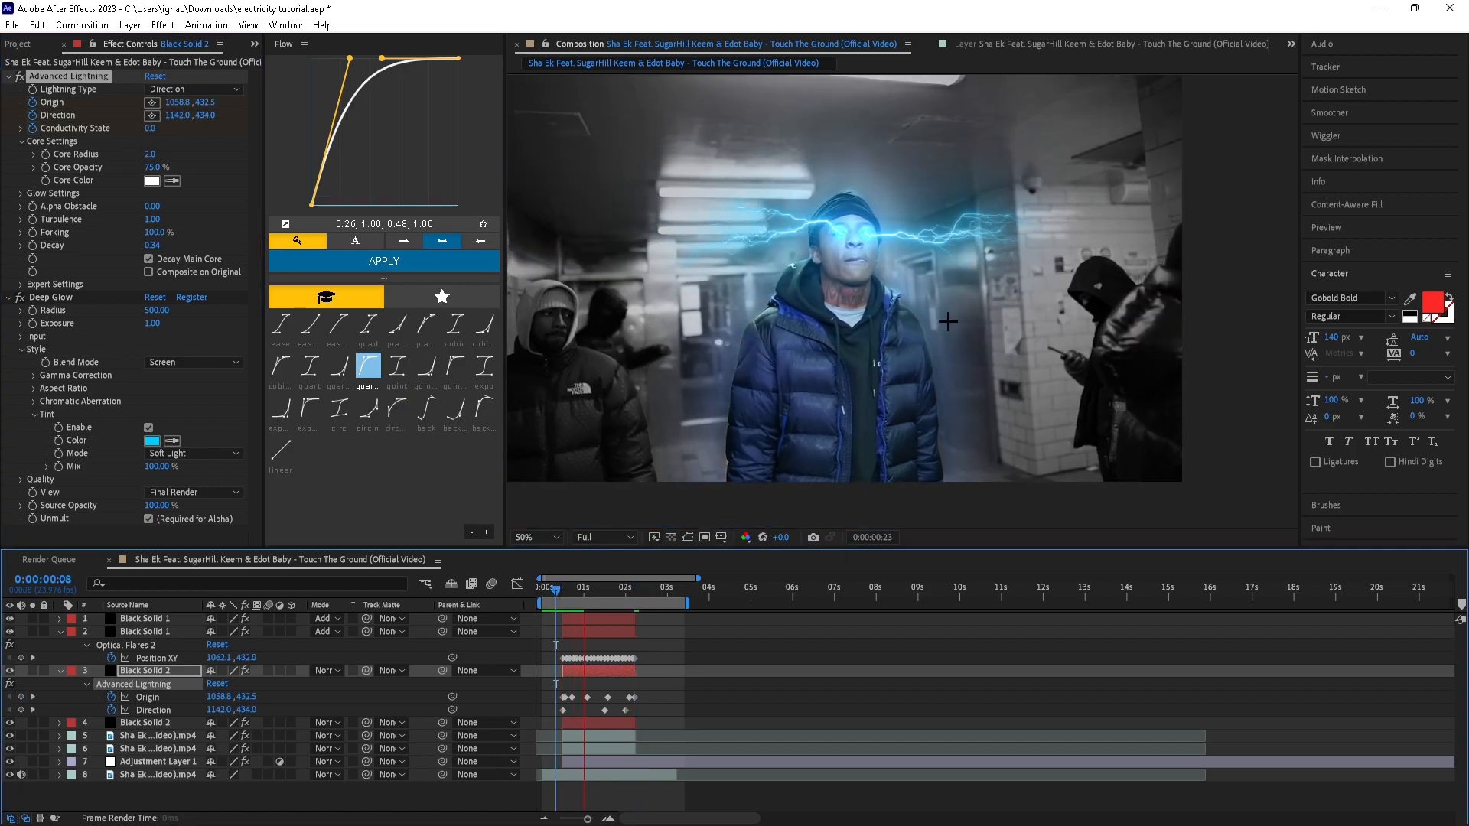
- Copy the upper lightning's Conductivity State keyframes onto the lower Black Solid 2 lightning, starting at 0:00:00:12
click(563, 591)
key(u)
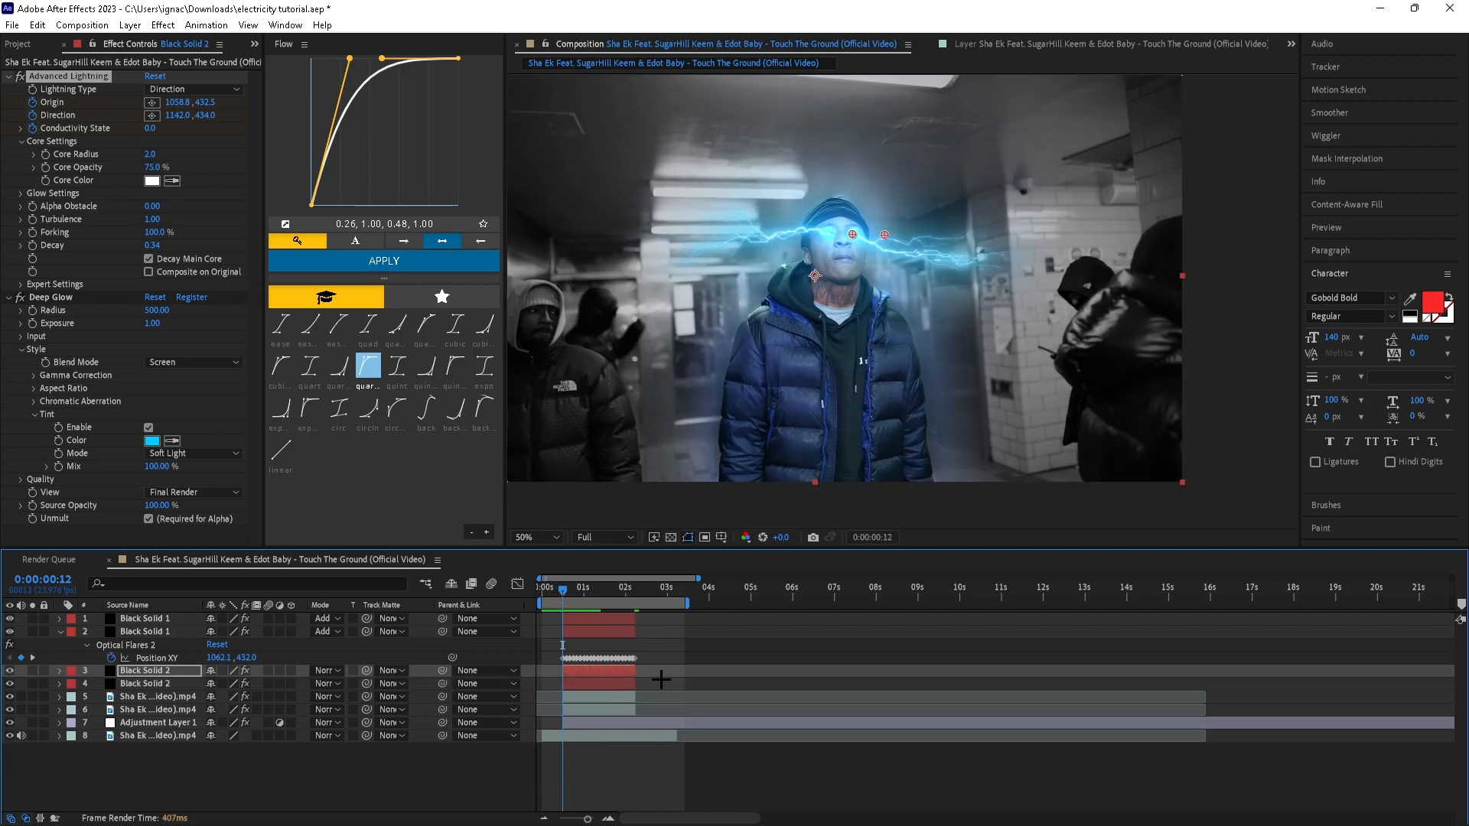
key(u)
drag(658, 723, 537, 737)
click(590, 736)
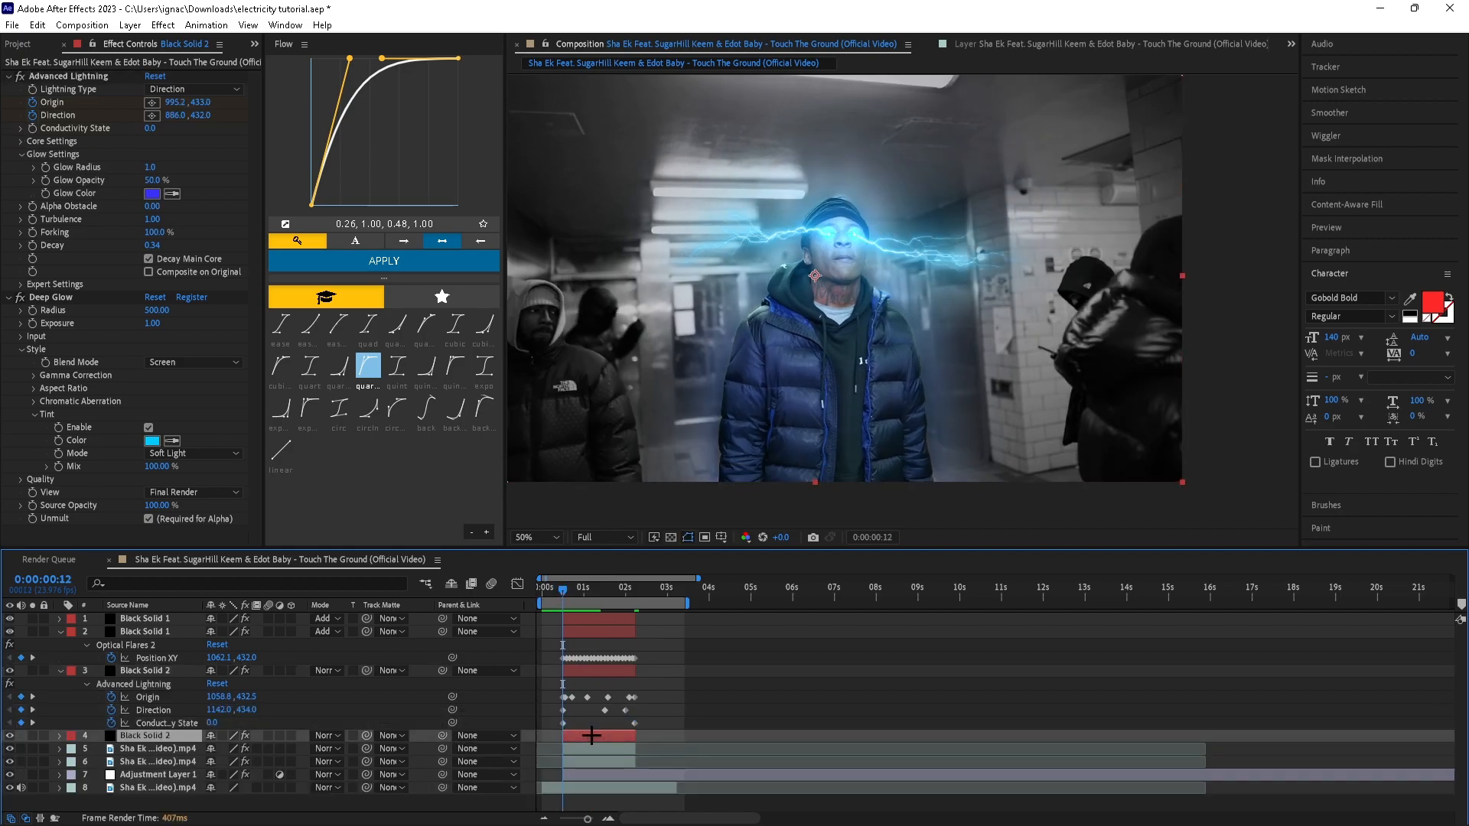
- Preview both animated lightning bolts from near the composition's start and set the preview resolution back to Full
key(space)
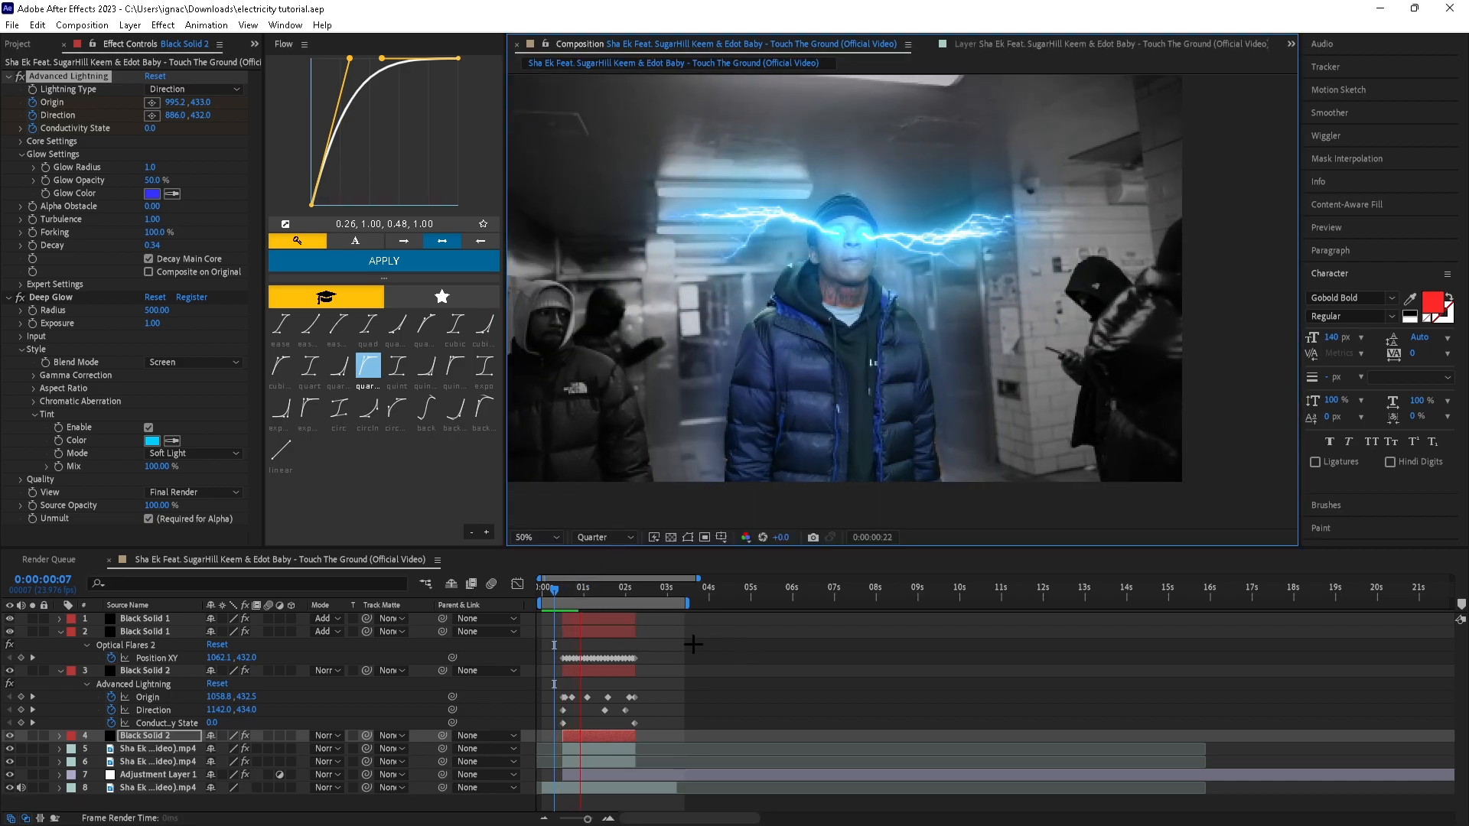
click(548, 591)
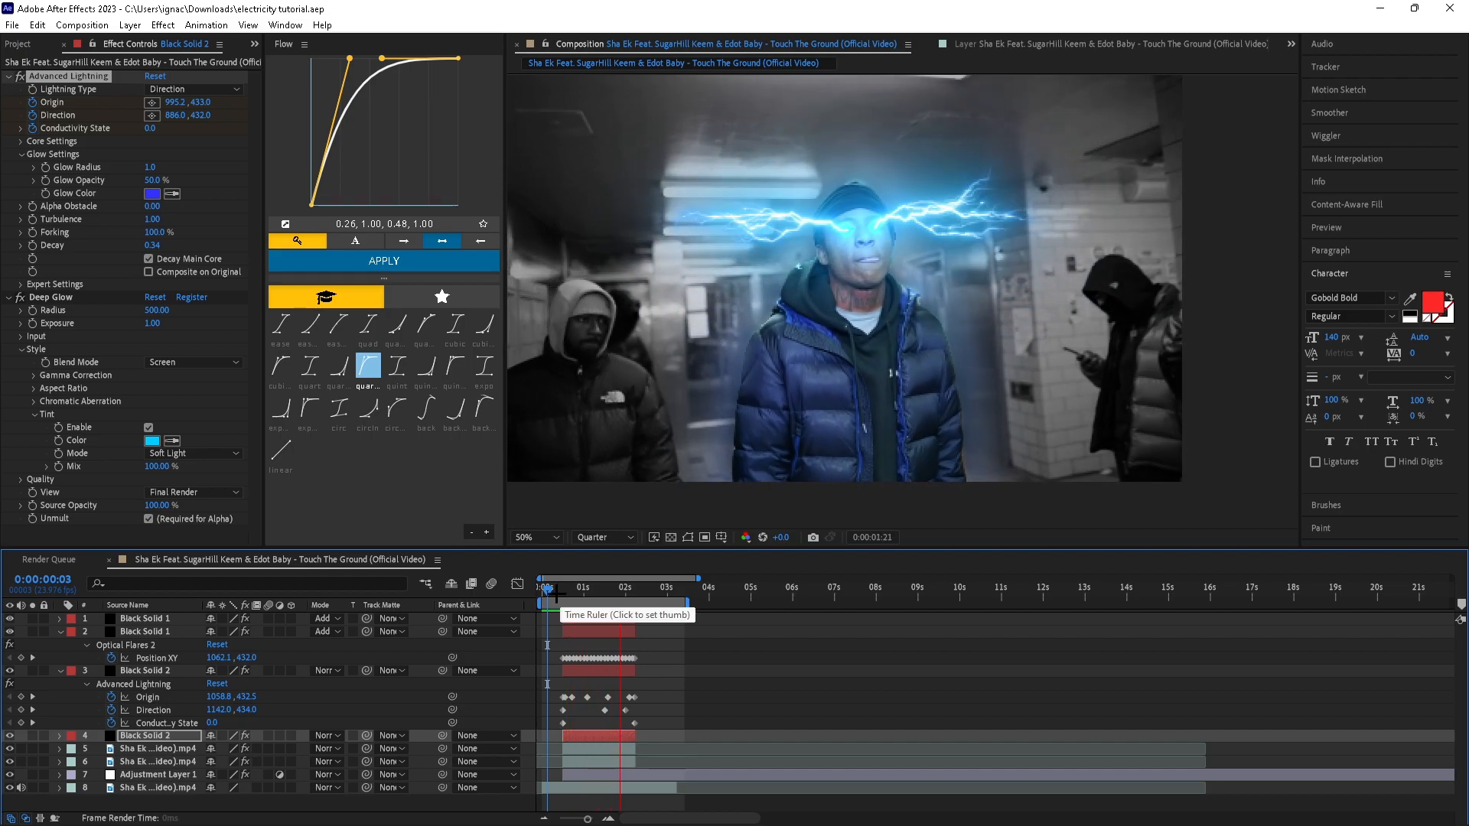
click(604, 537)
click(601, 573)
click(564, 600)
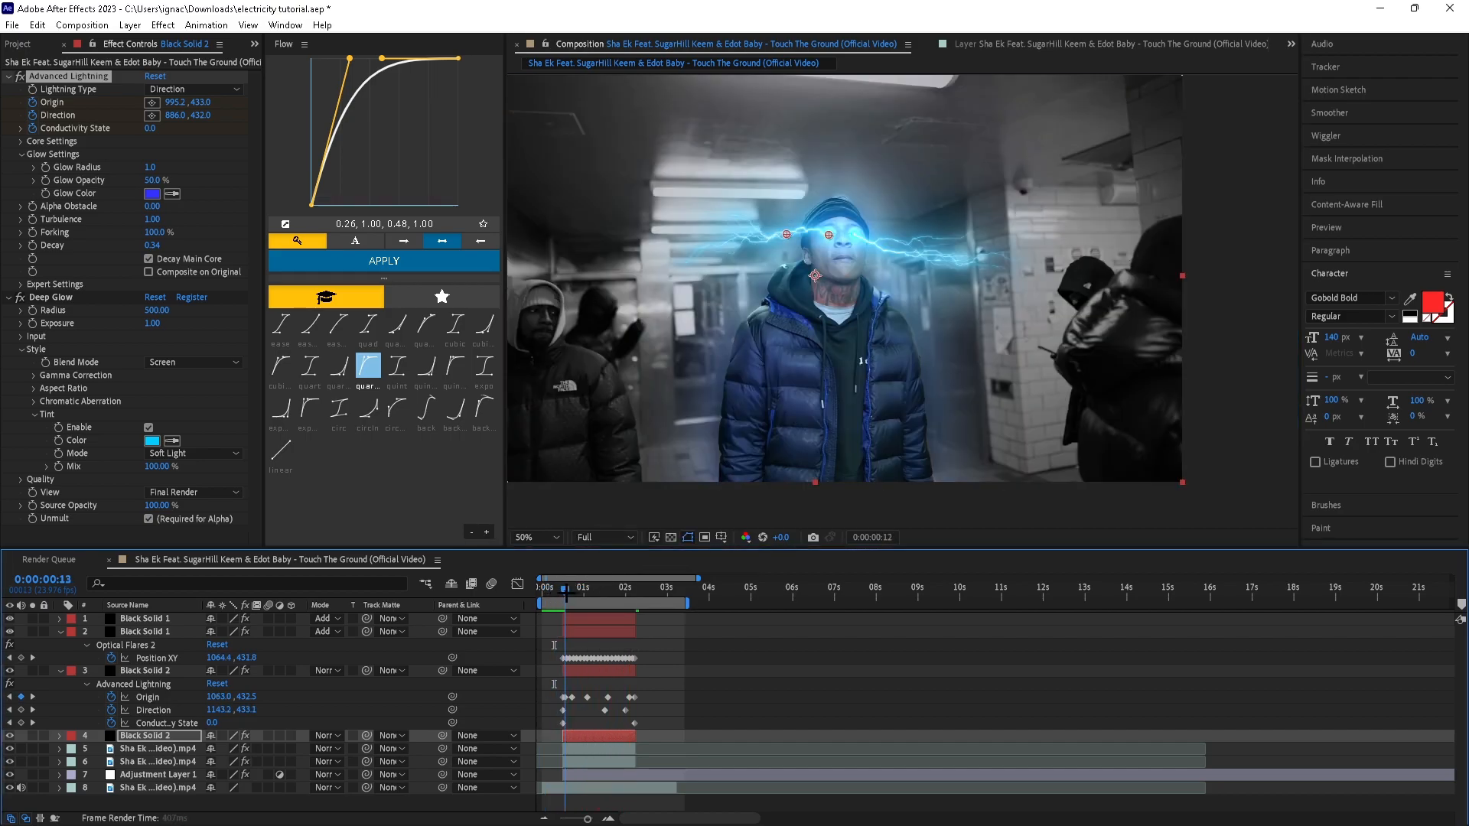
- Add an adjustment layer above all other layers, apply the Transform effect to it, and save the project
drag(563, 601, 557, 601)
right_click(534, 621)
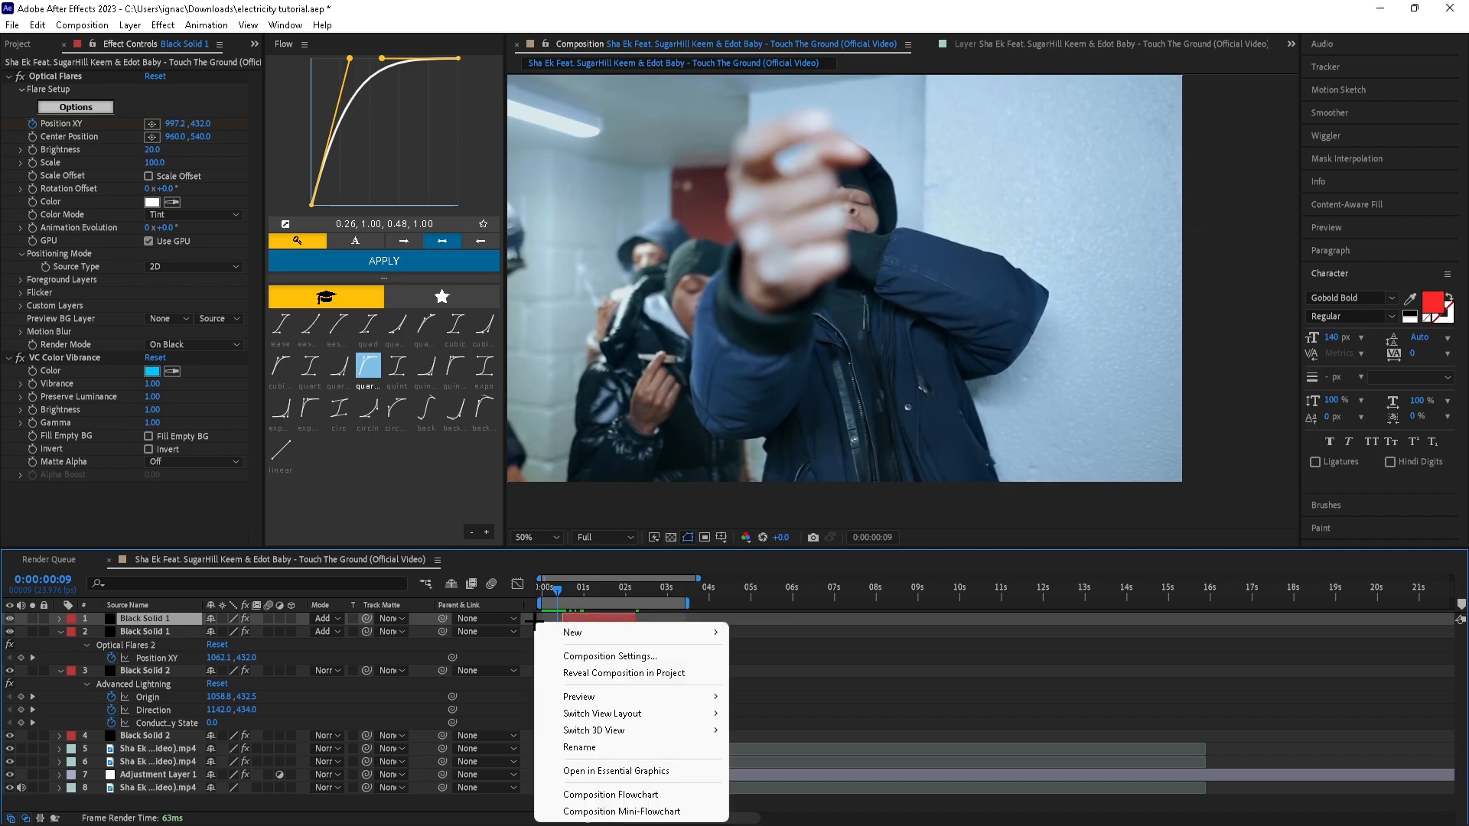
mouse_move(626, 632)
click(814, 756)
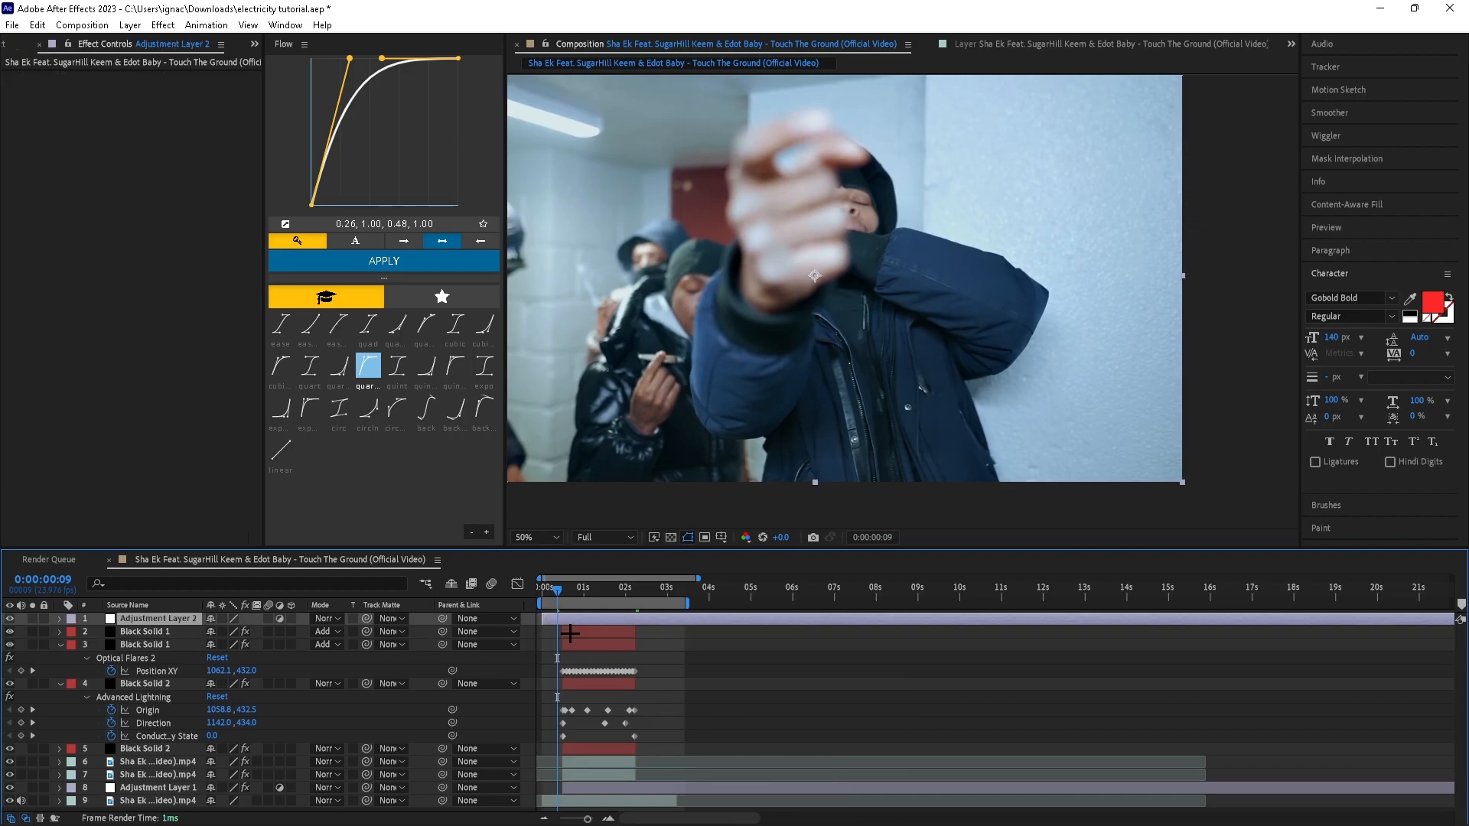
key(ctrl+space)
text(transform)
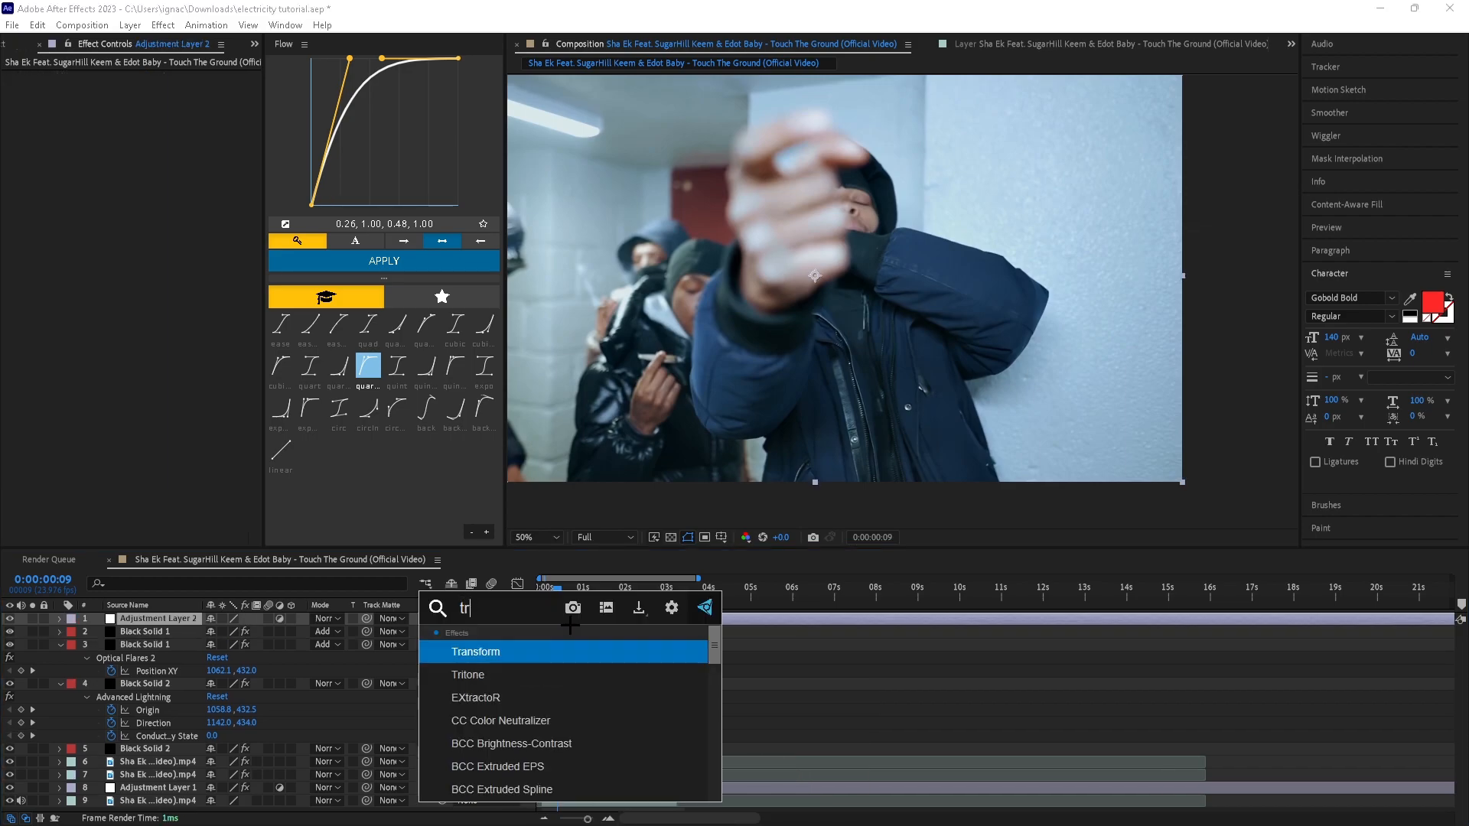
key(Return)
key(ctrl+s)
- Keyframe the new adjustment layer's Transform Scale from 100 at 0:00:00:11 to 126 at 0:00:00:14
drag(557, 592, 566, 591)
click(157, 130)
drag(157, 130, 177, 129)
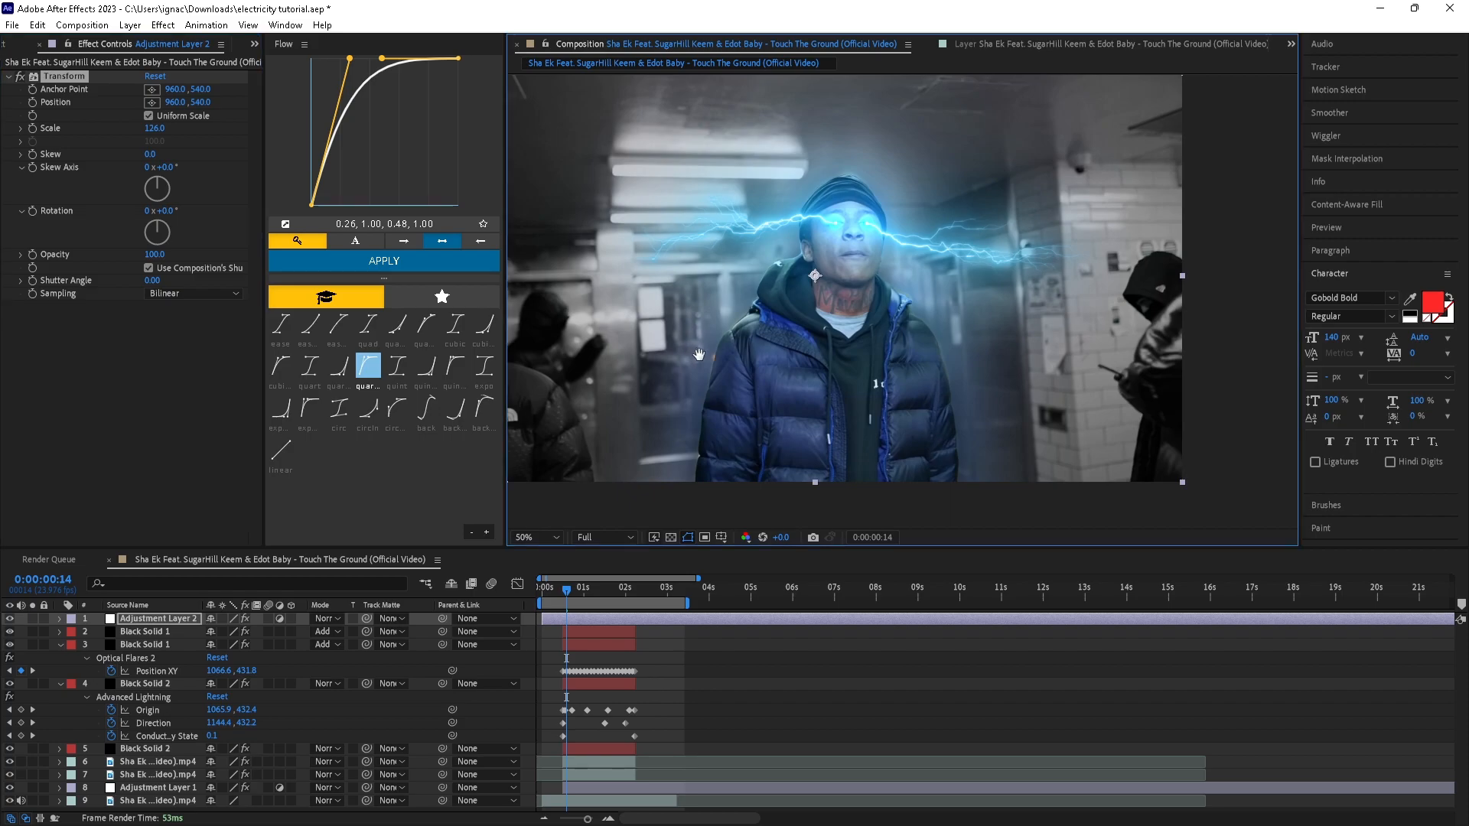
key(comma)
key(comma)
click(36, 134)
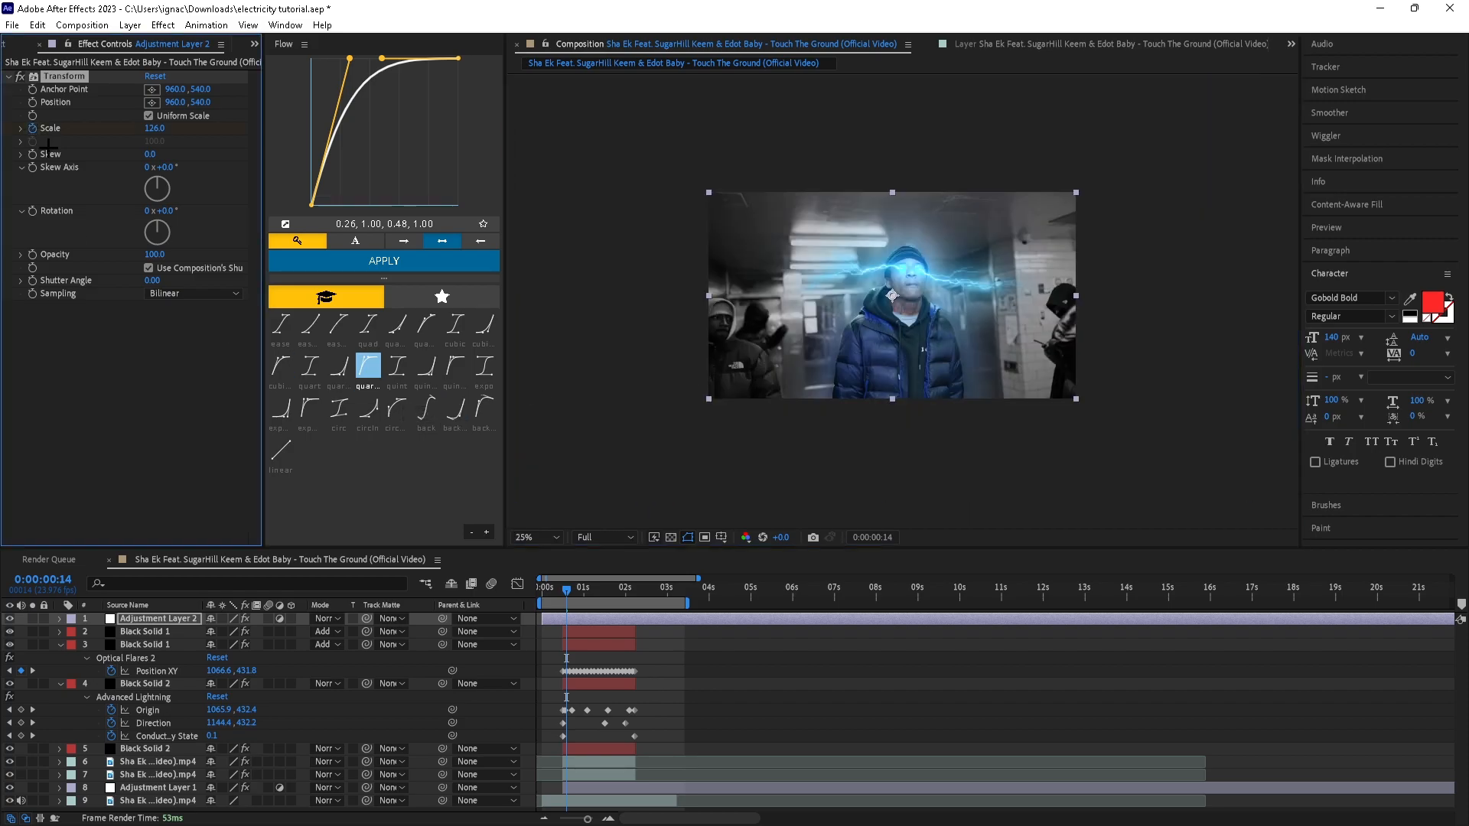
click(564, 608)
click(157, 128)
text(19)
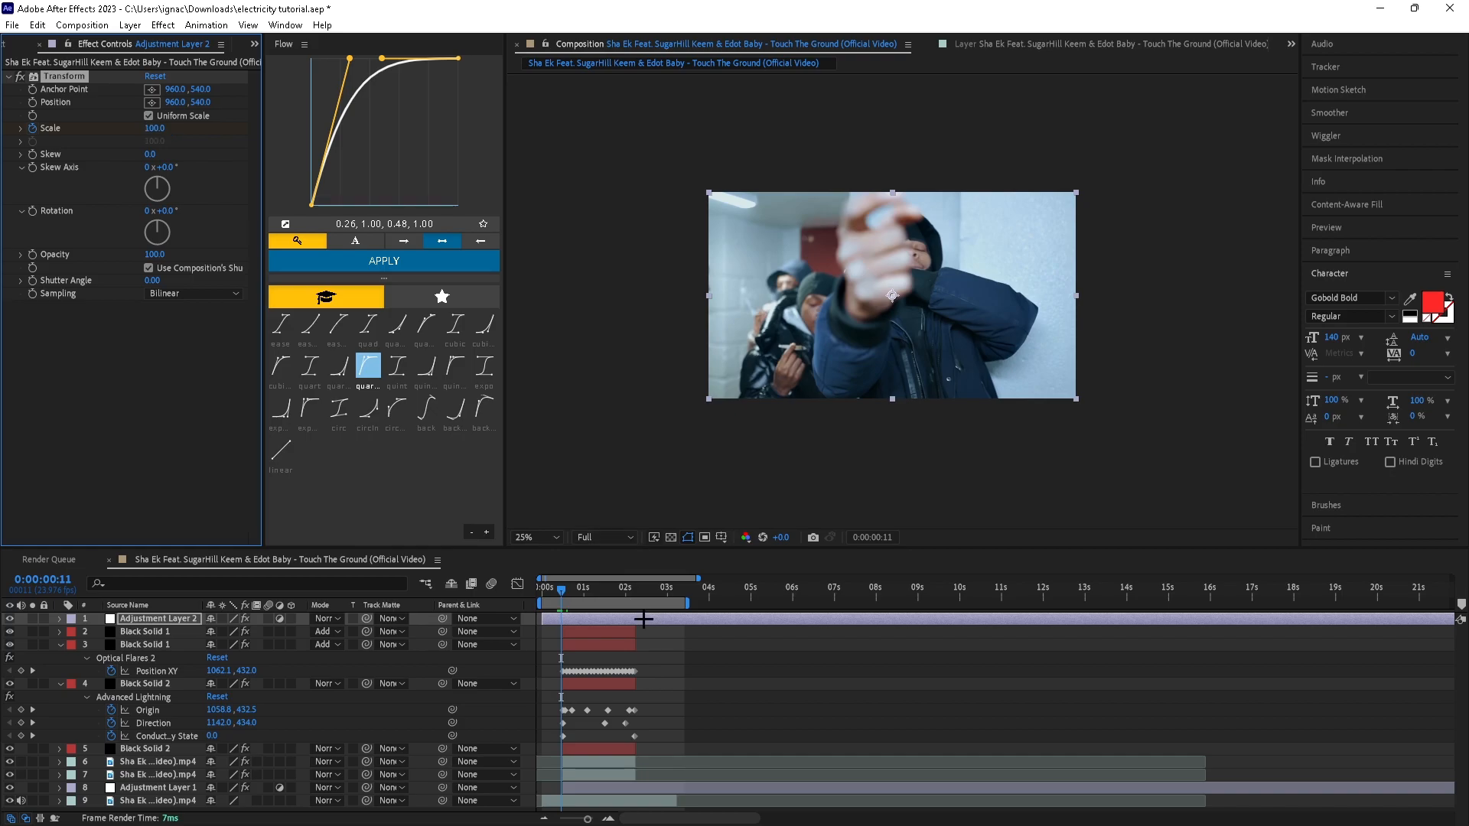
- Add a final Transform Scale keyframe at 0:00:02:07 and copy the 126 Scale keyframe to 0:00:01:14
click(637, 588)
click(157, 129)
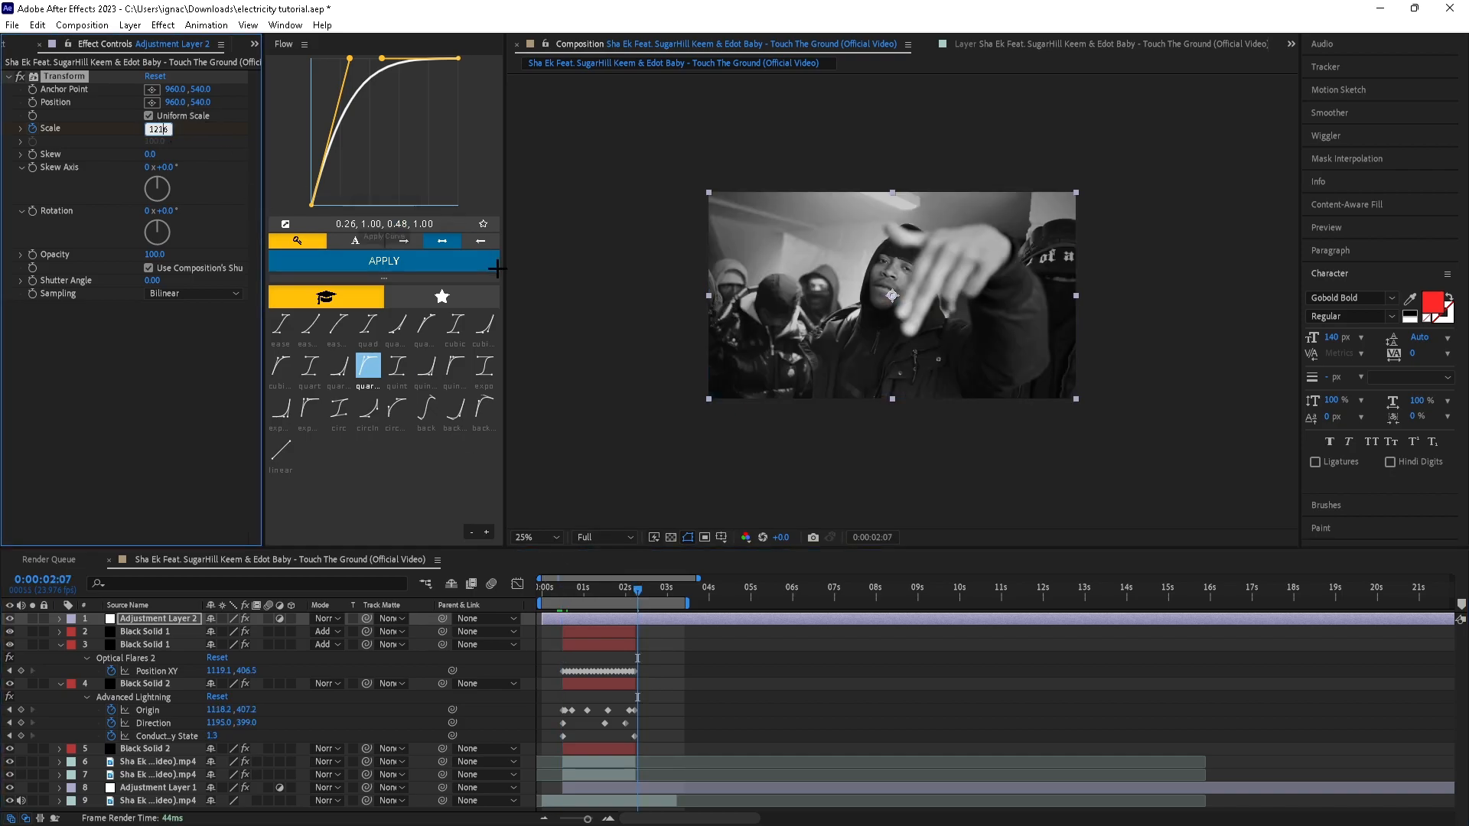
key(Return)
key(u)
click(572, 645)
key(ctrl+v)
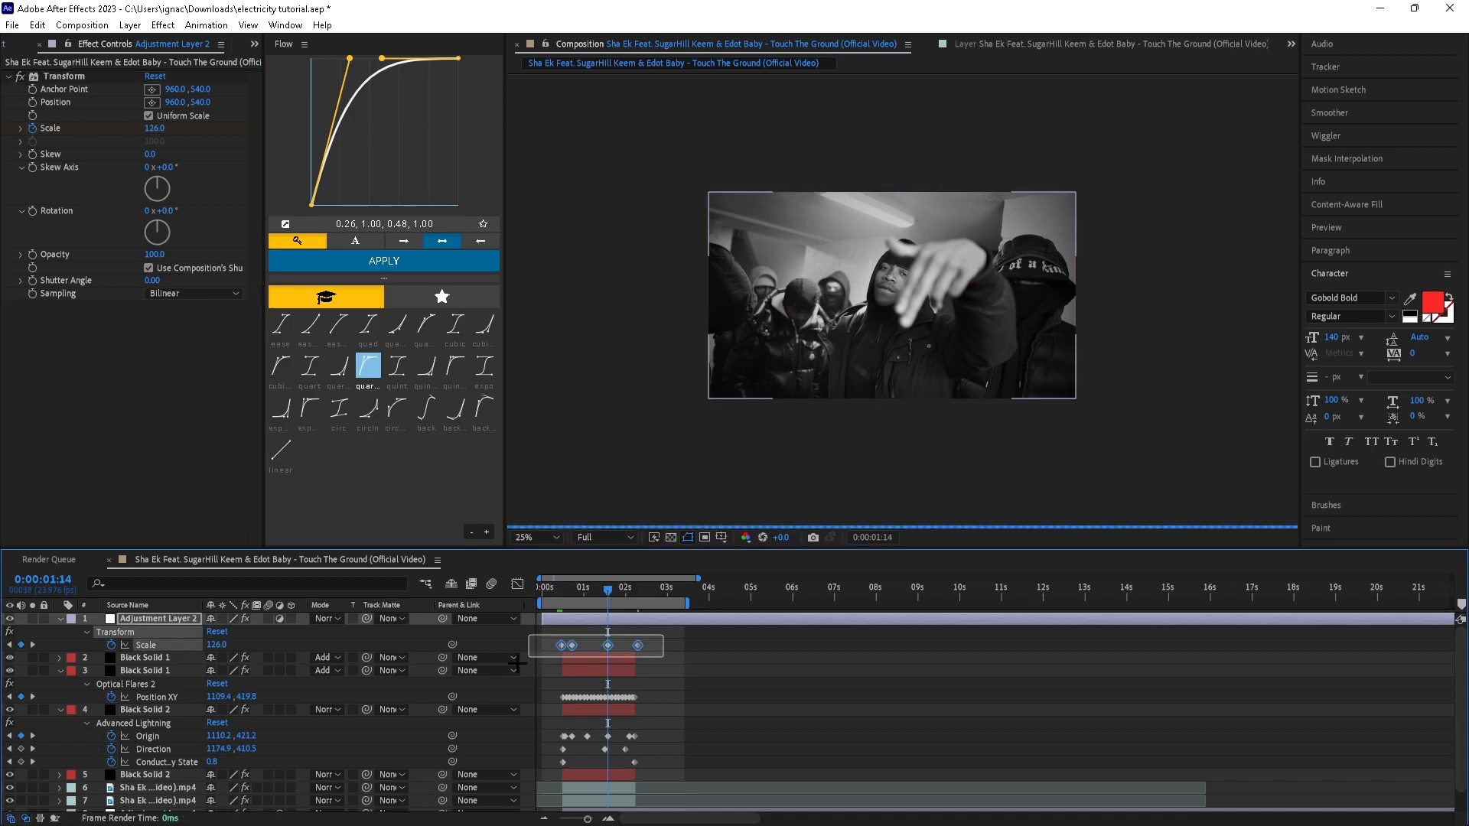
- Preview the adjustment layer's eased zoom together with the electric eyes from the composition's start
key(space)
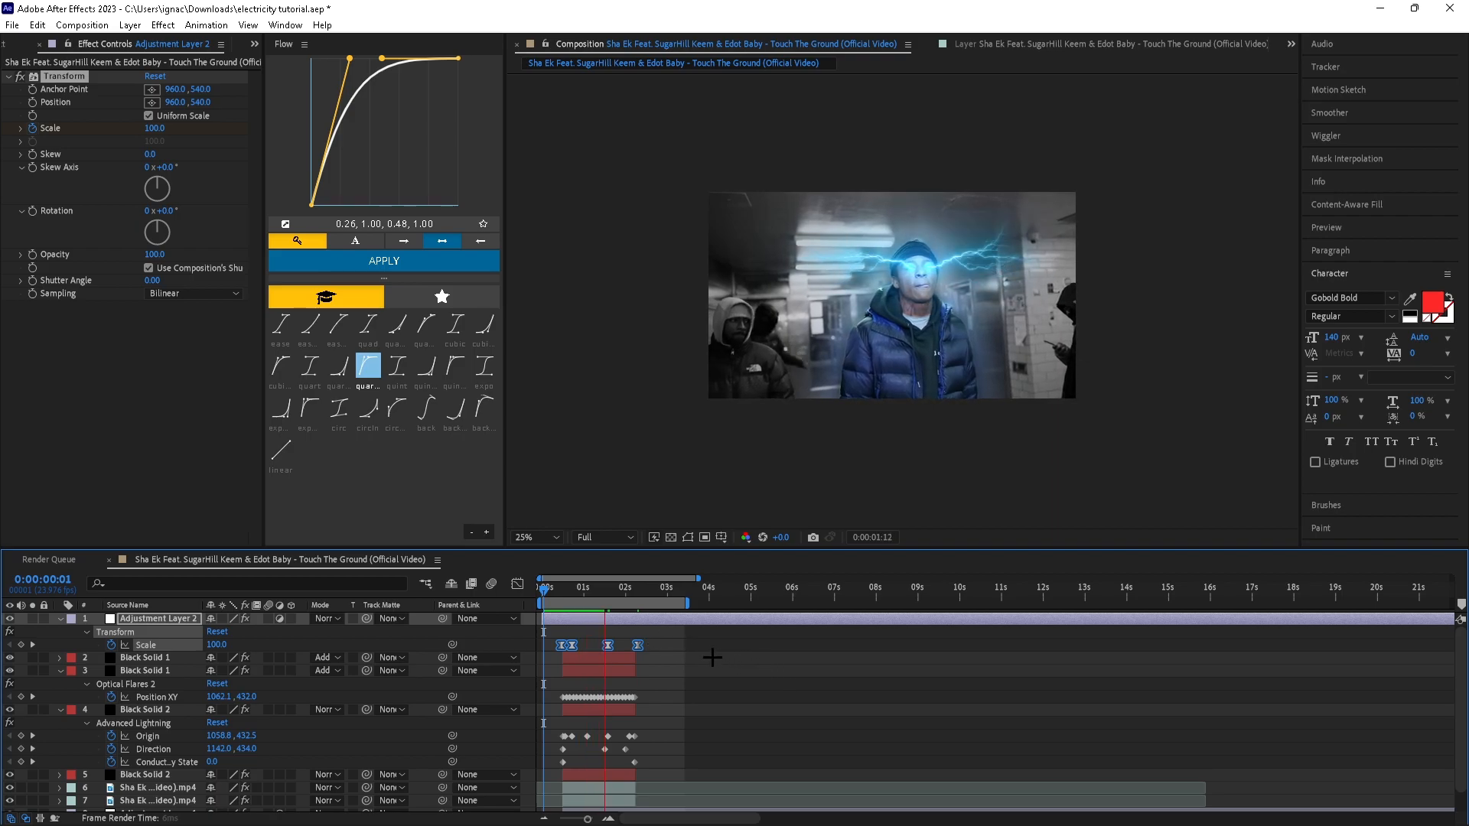
click(549, 589)
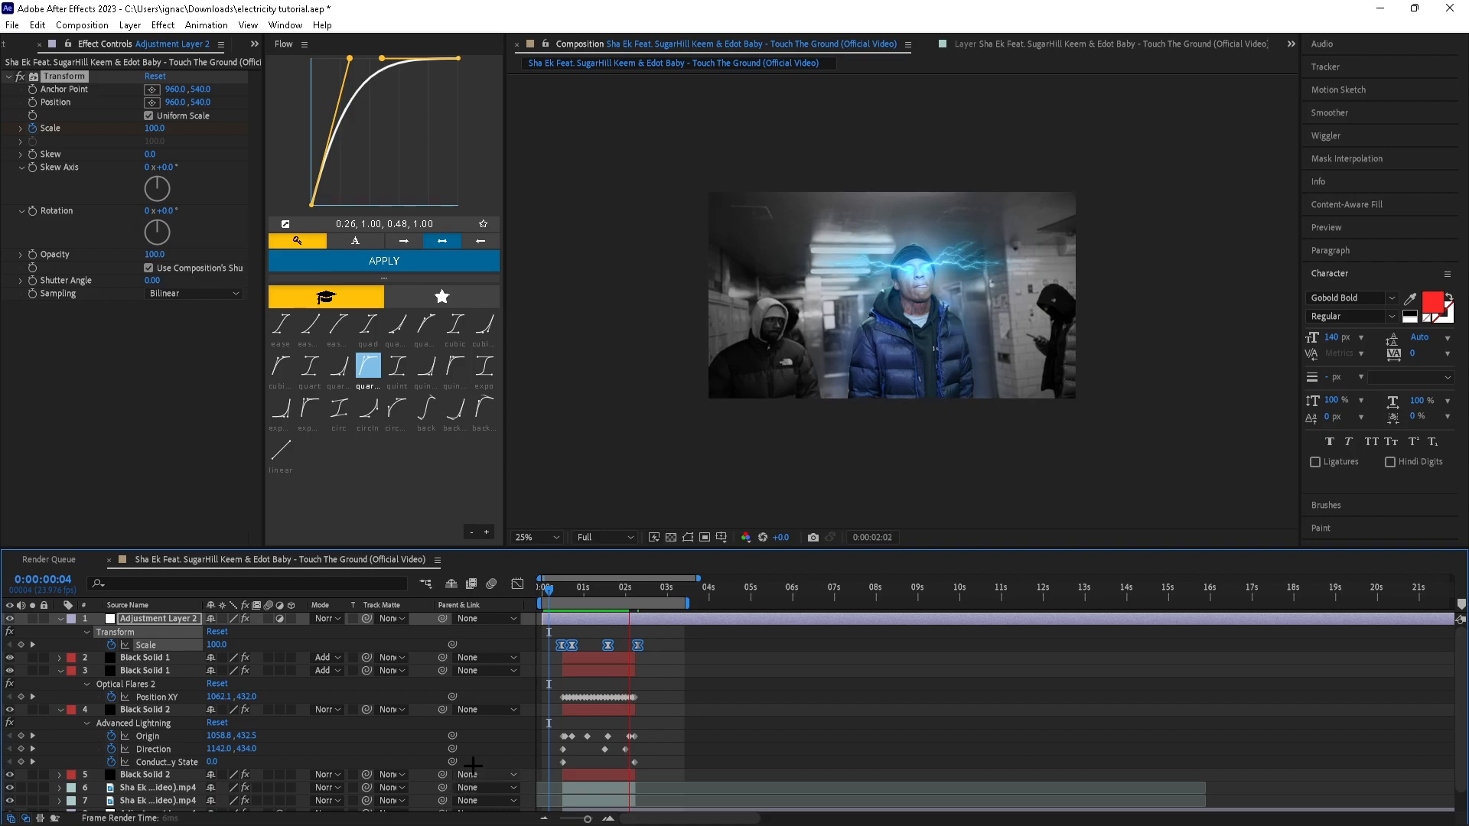
scroll(466, 769, down, 1)
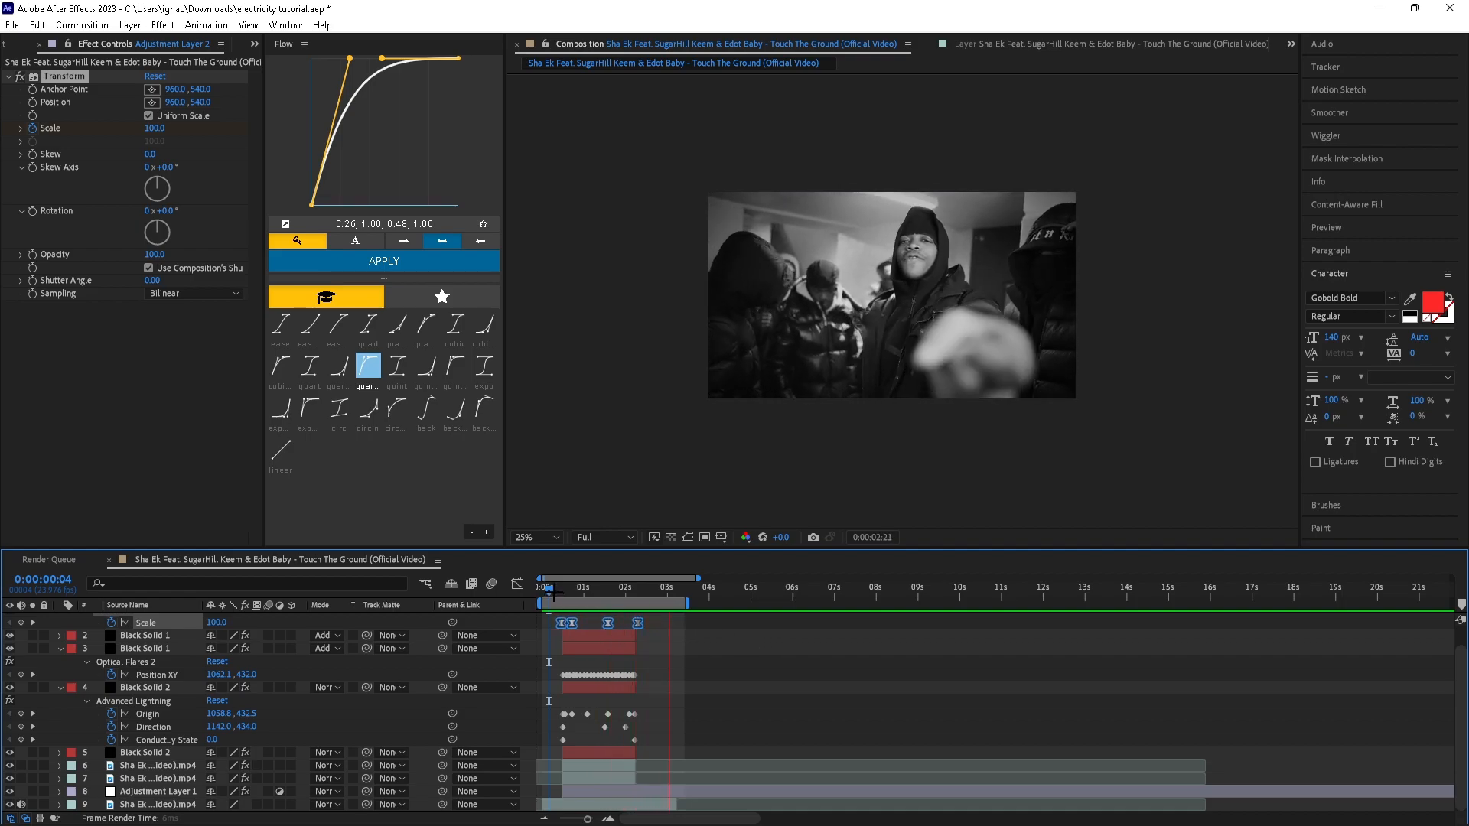
- Remove the Scale keyframes and delete the top adjustment layer holding the Transform zoom
click(554, 592)
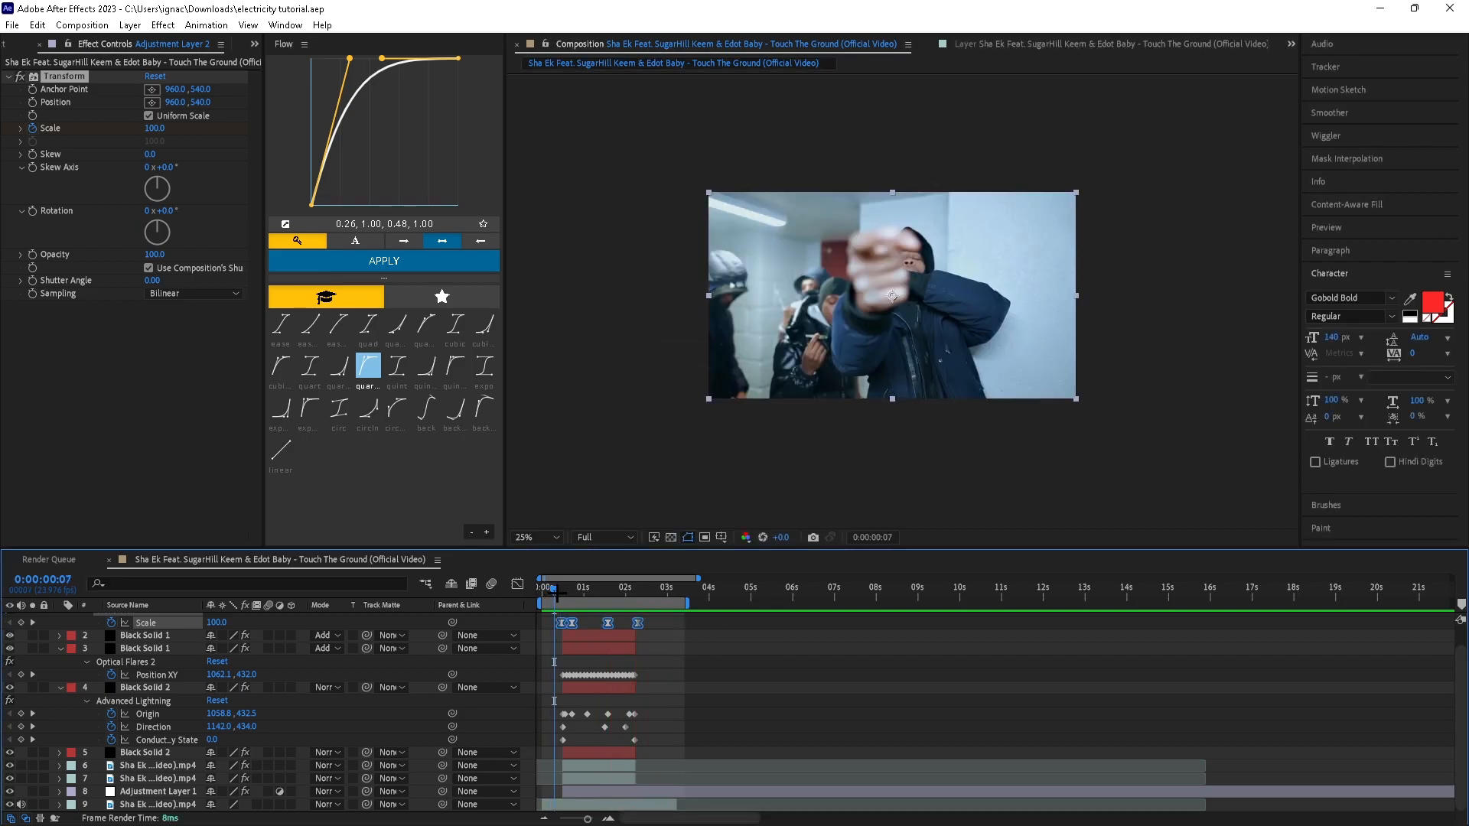
mouse_move(557, 593)
mouse_down()
mouse_move(593, 592)
mouse_move(563, 591)
mouse_up()
scroll(611, 666, up, 1)
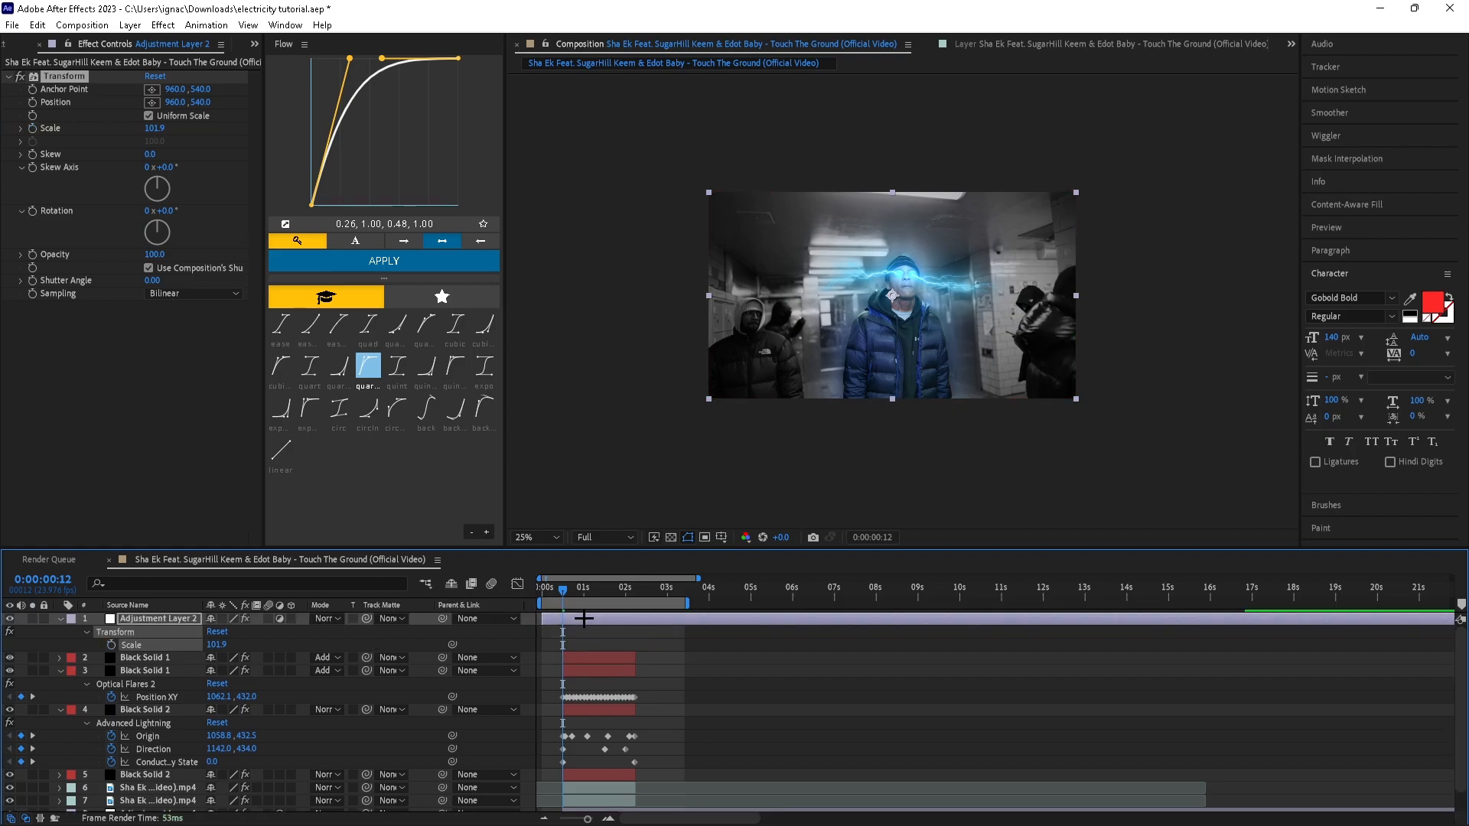
key(Delete)
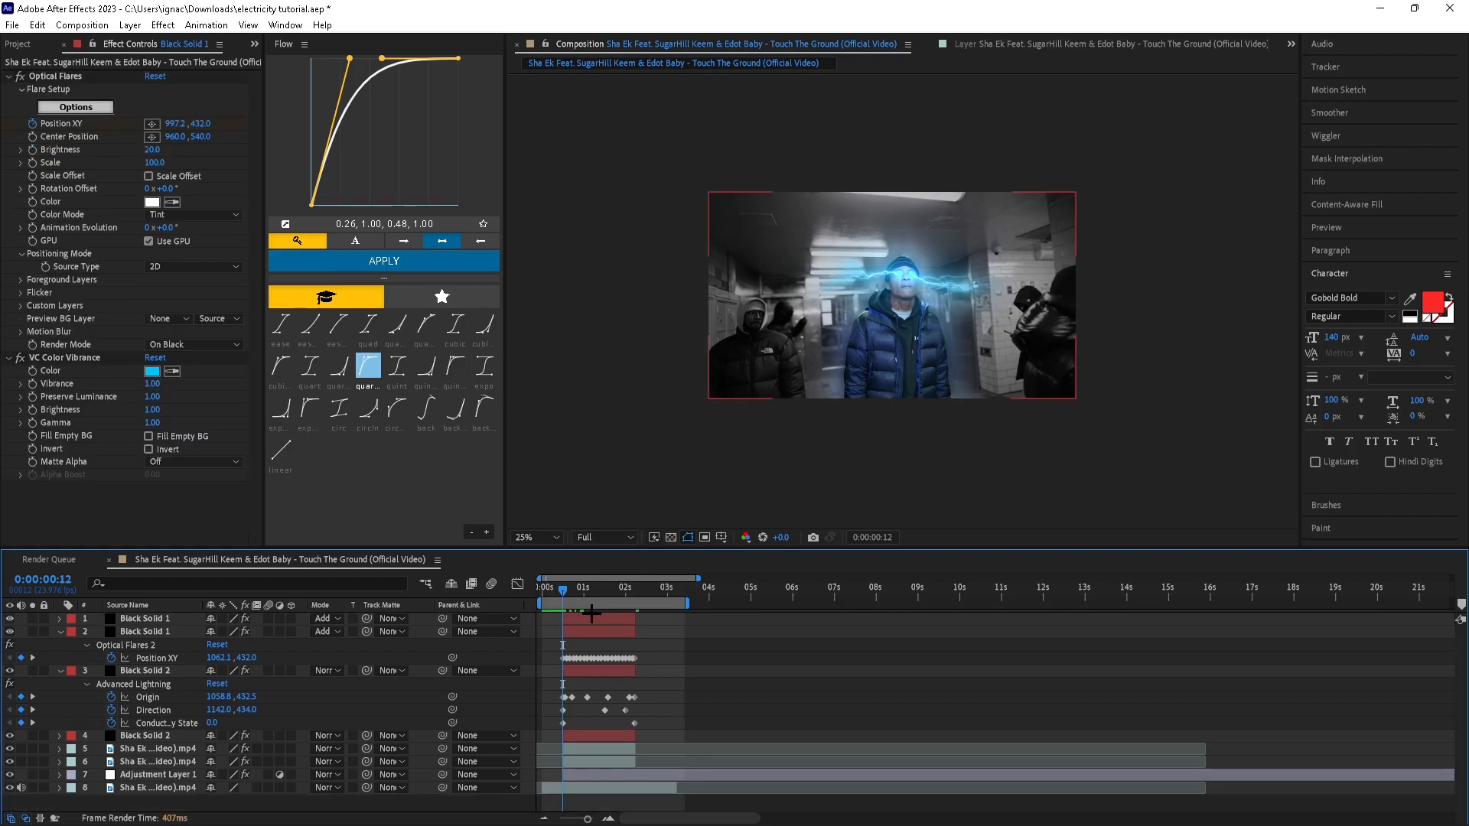